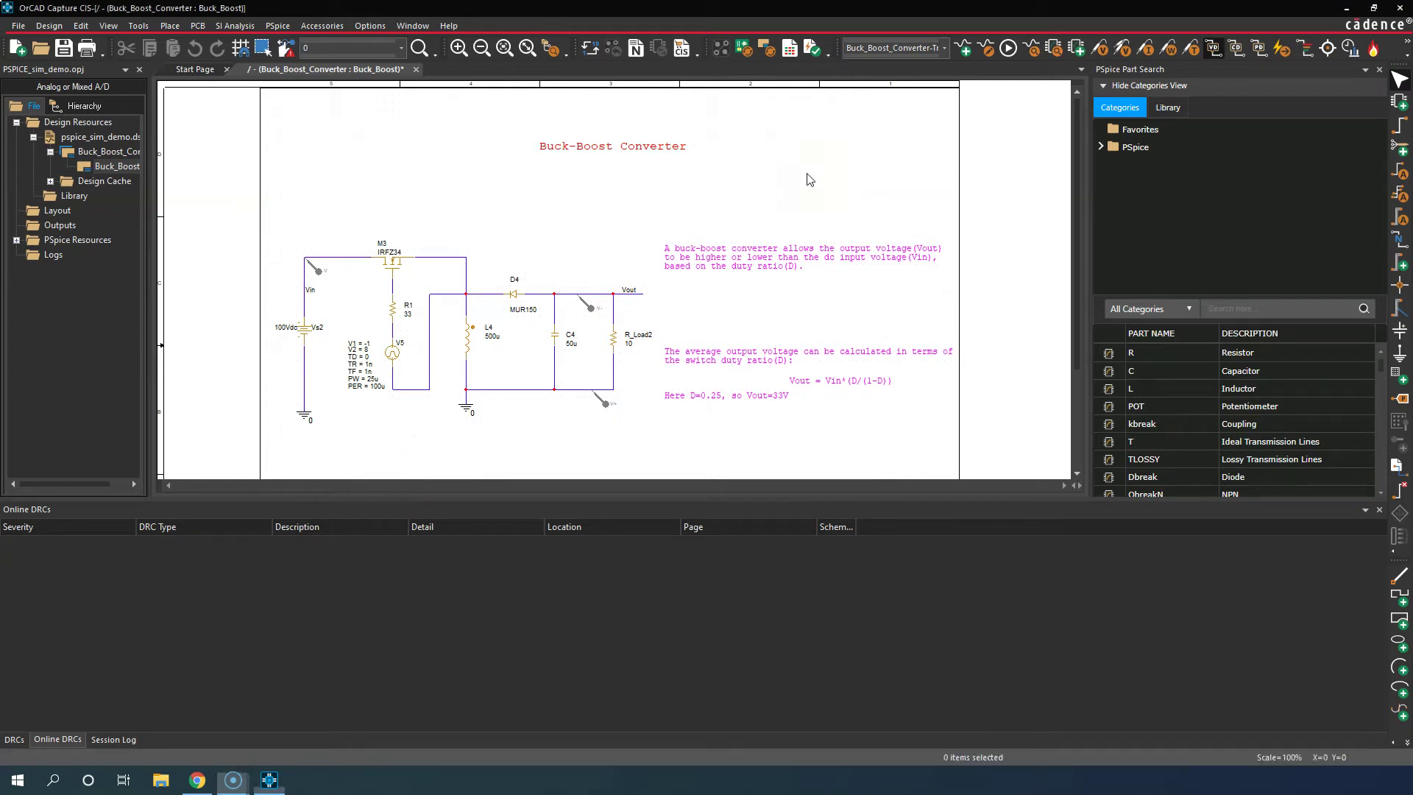
# Step: Close the PSpice Part Search pane and look over the buck-boost converter schematic down to its title block
pyautogui.click(1378, 69)
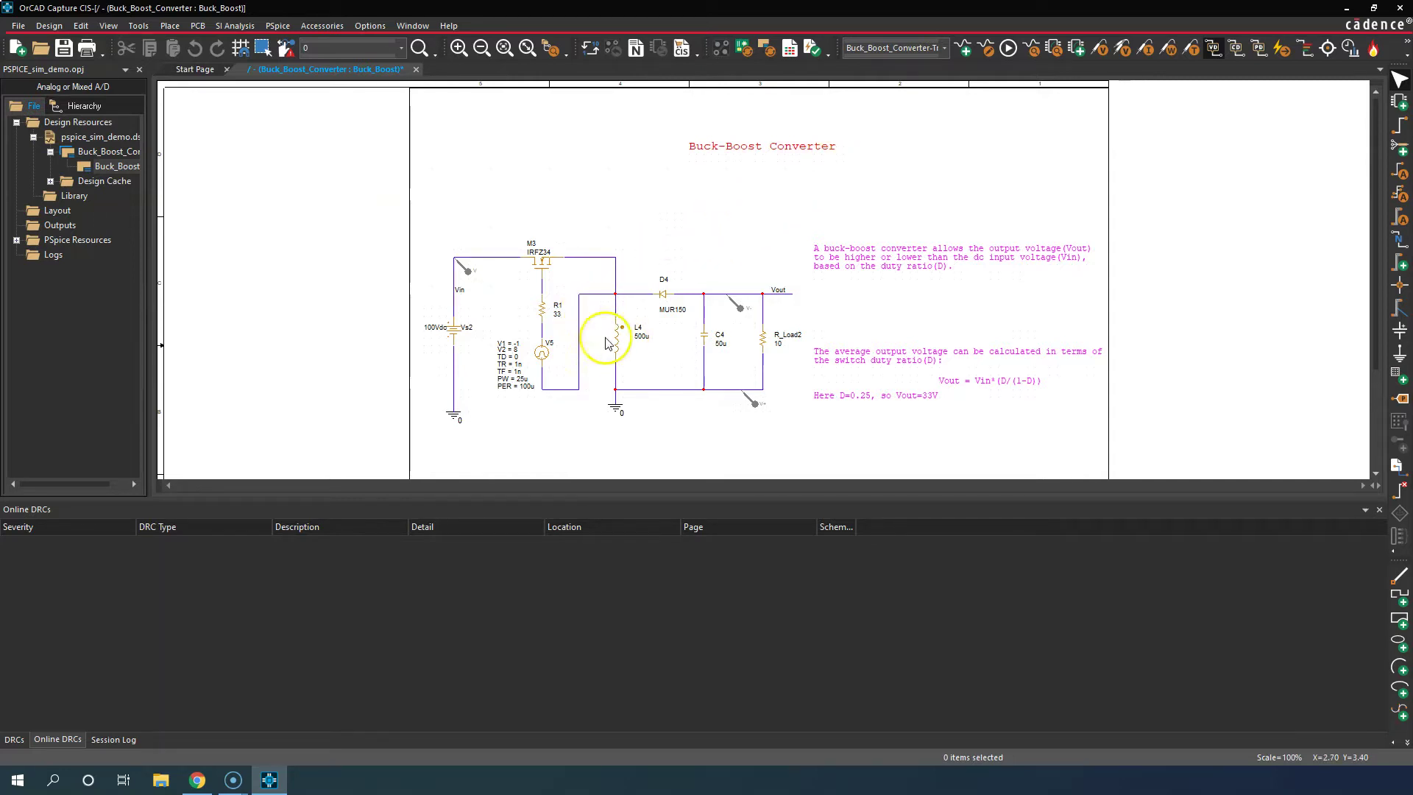
pyautogui.moveTo(619, 340)
pyautogui.click(665, 216)
pyautogui.scroll(-4, 685, 284)
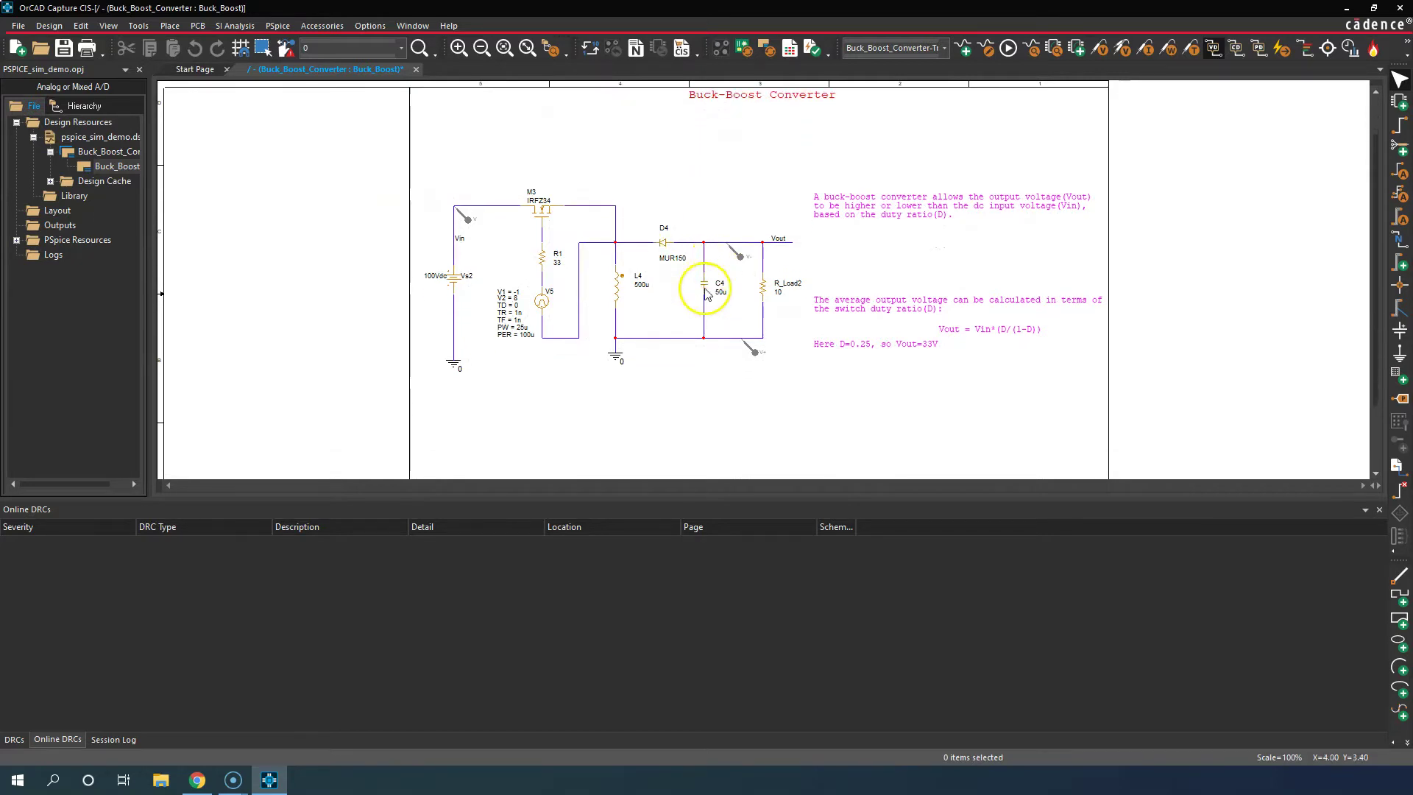
pyautogui.scroll(-1, 705, 293)
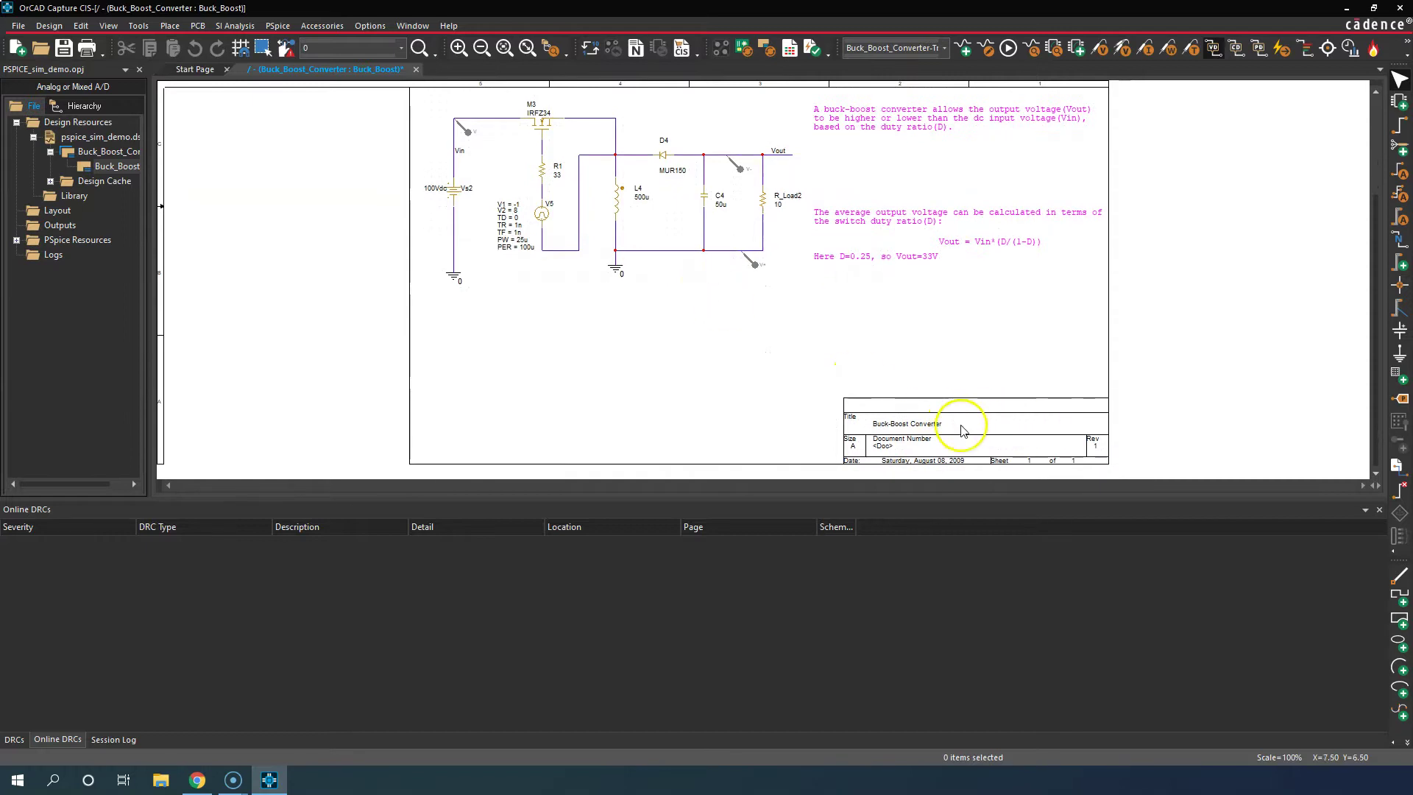
pyautogui.scroll(4, 954, 427)
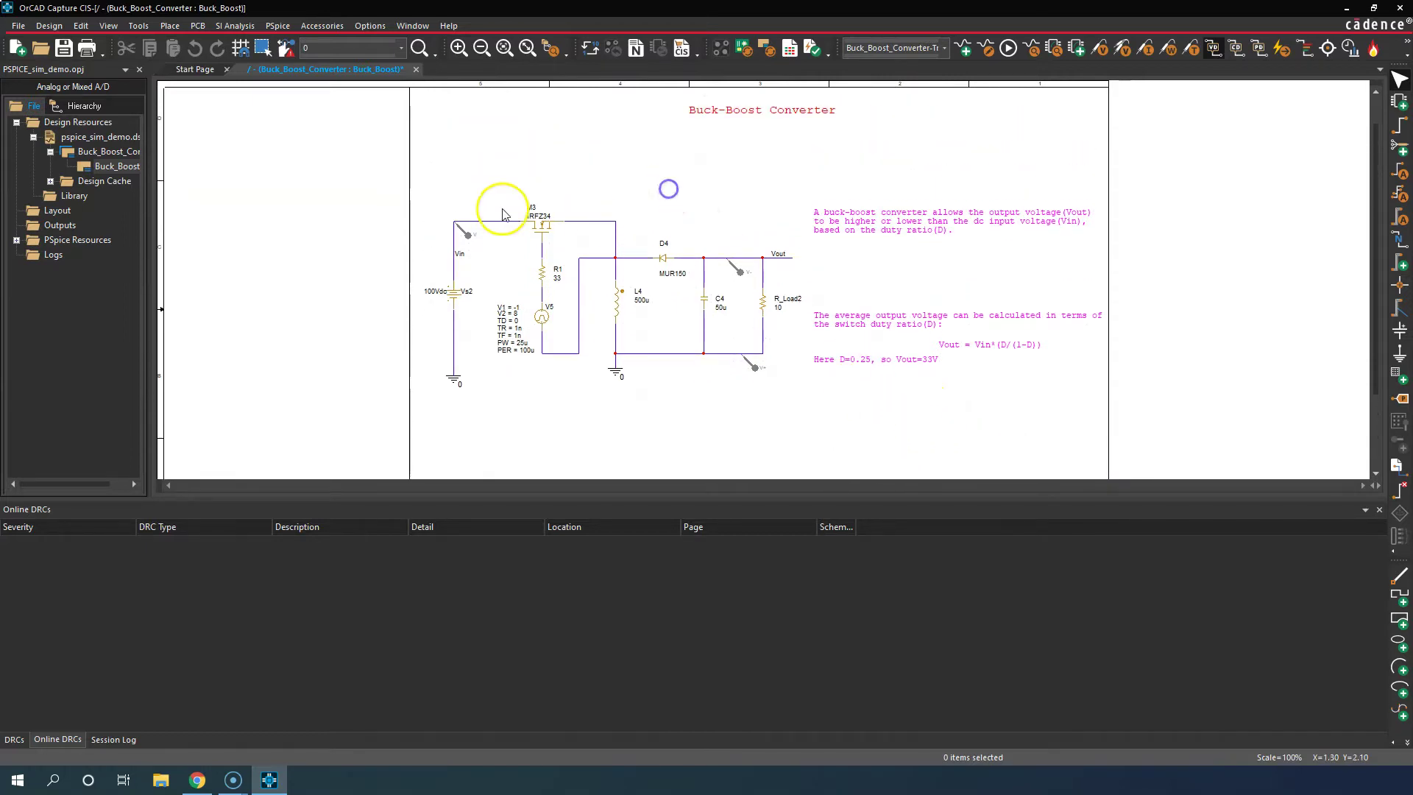
# Step: Run the Buck_Boost_Converter transient simulation, view the resulting input and output voltage waveforms, and return to the schematic
pyautogui.click(1008, 48)
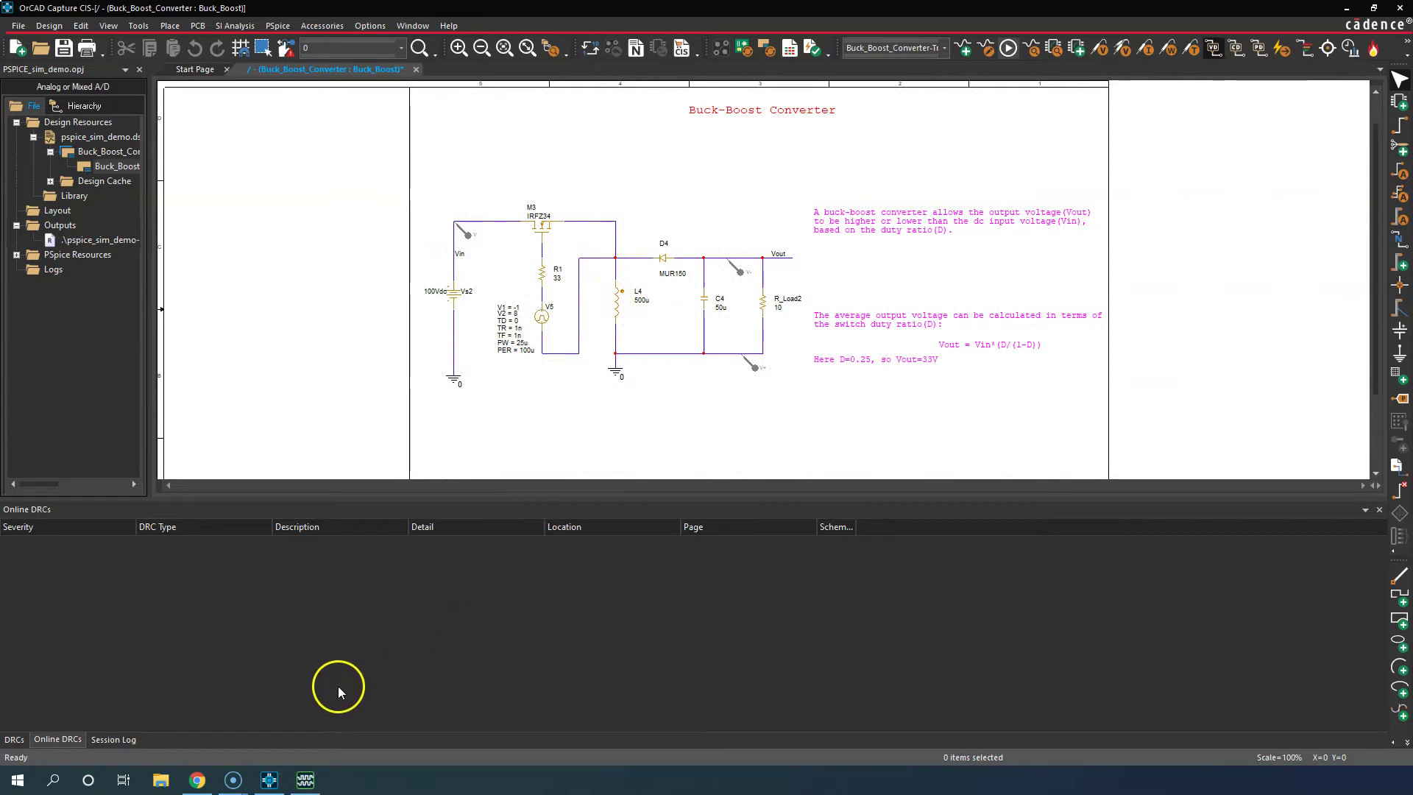
pyautogui.click(304, 782)
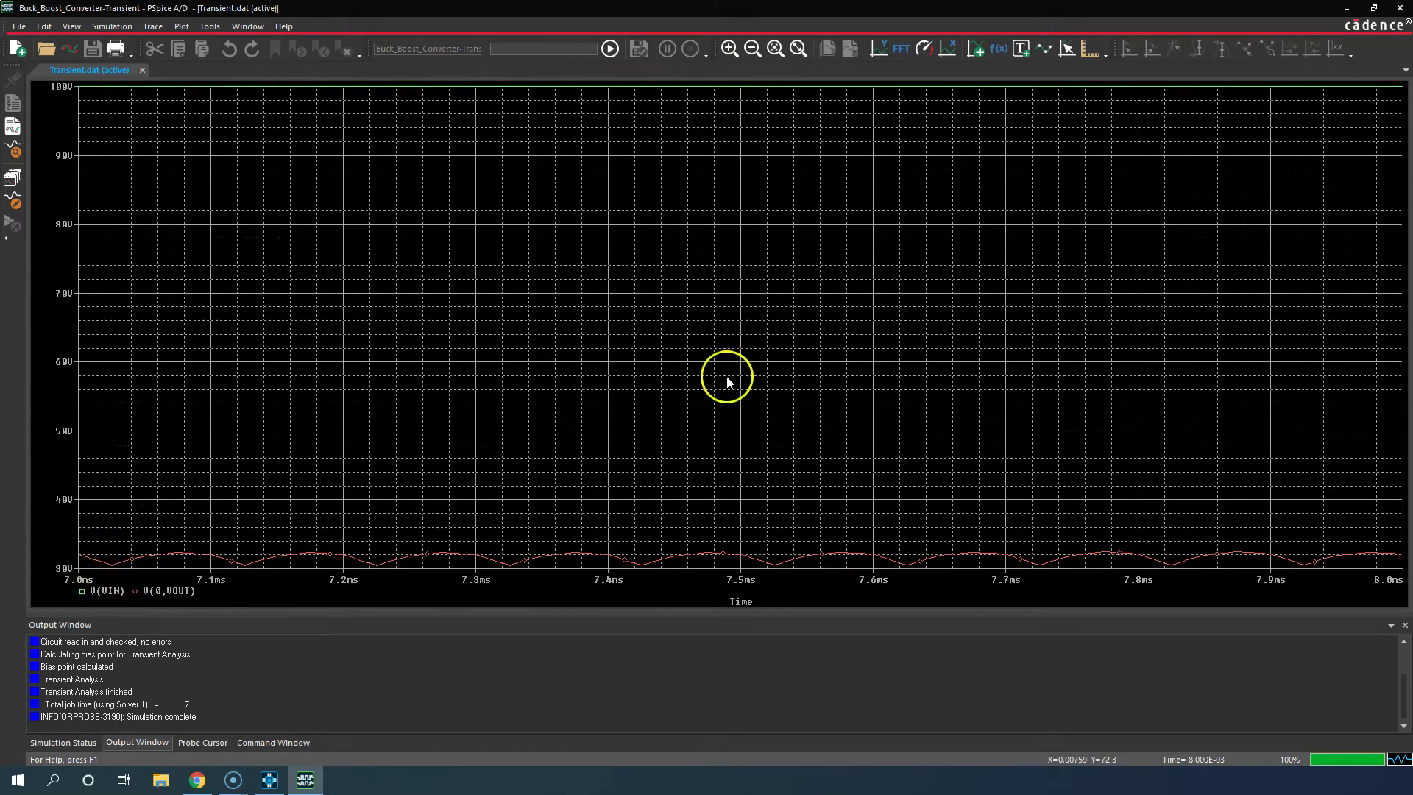
pyautogui.click(1347, 8)
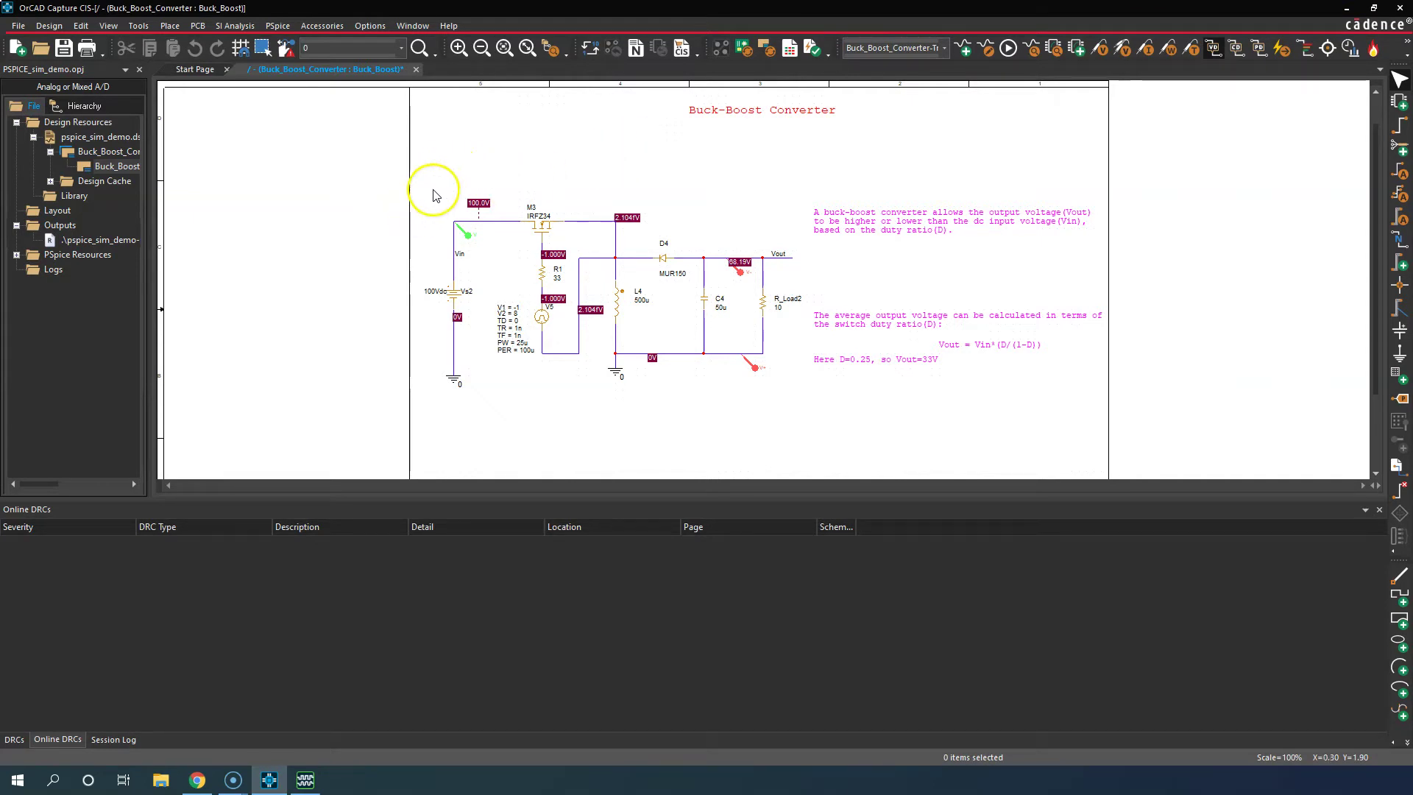
# Step: Examine the converter circuit up close, including its bias voltages, the central node, diode D4, MOSFET M3 and pulse source V5
pyautogui.moveTo(432, 189); pyautogui.dragTo(942, 385)
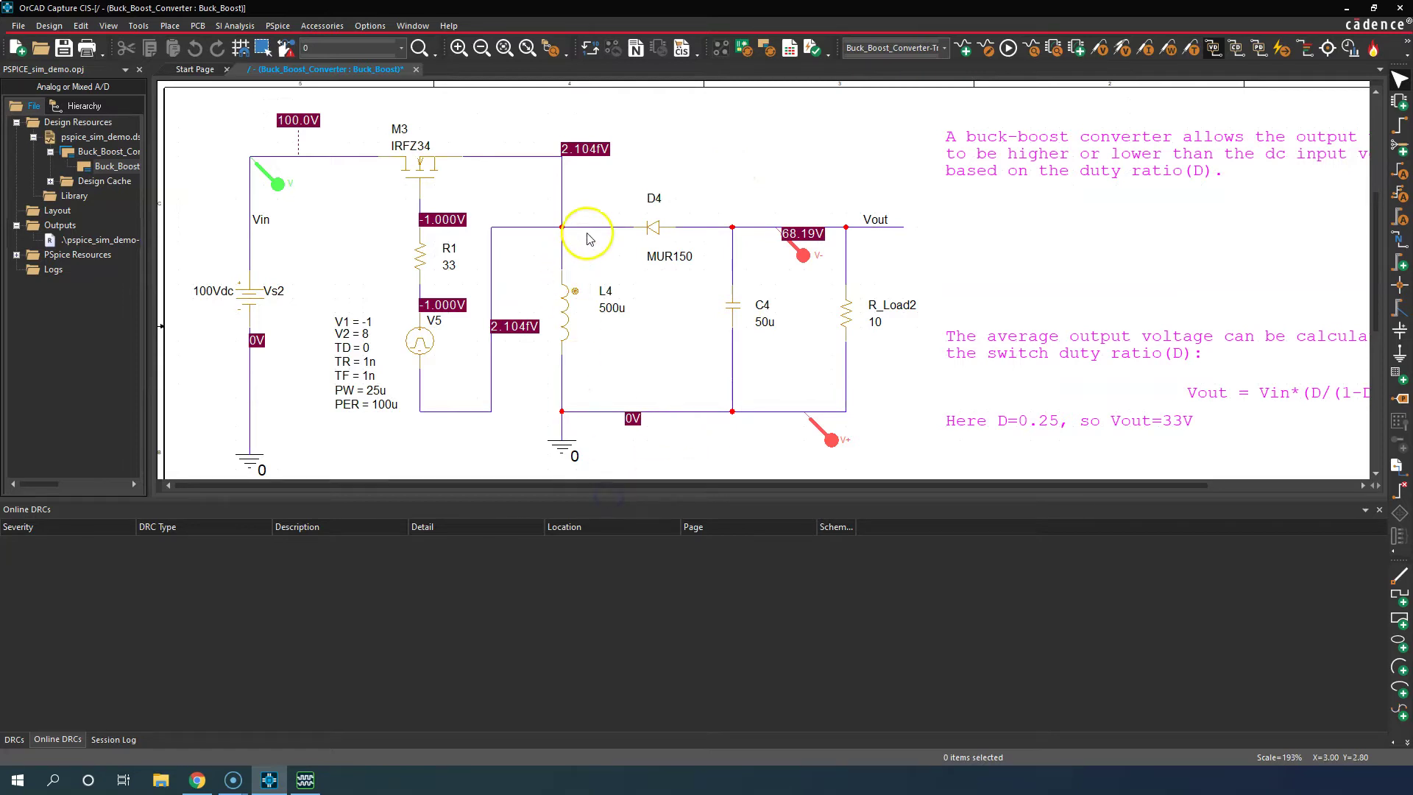
pyautogui.scroll(-1, 582, 231)
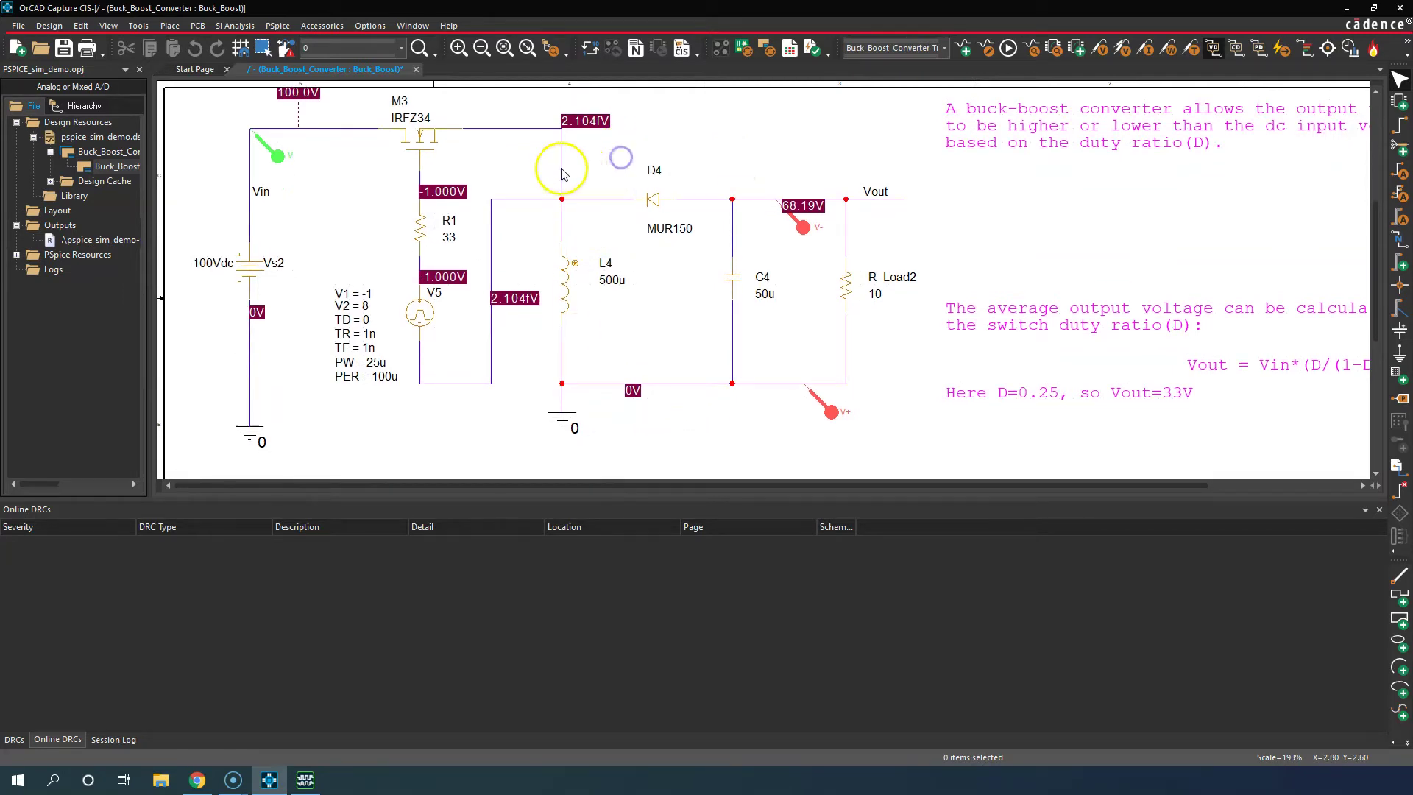
pyautogui.moveTo(561, 164); pyautogui.dragTo(557, 205)
pyautogui.click(583, 172)
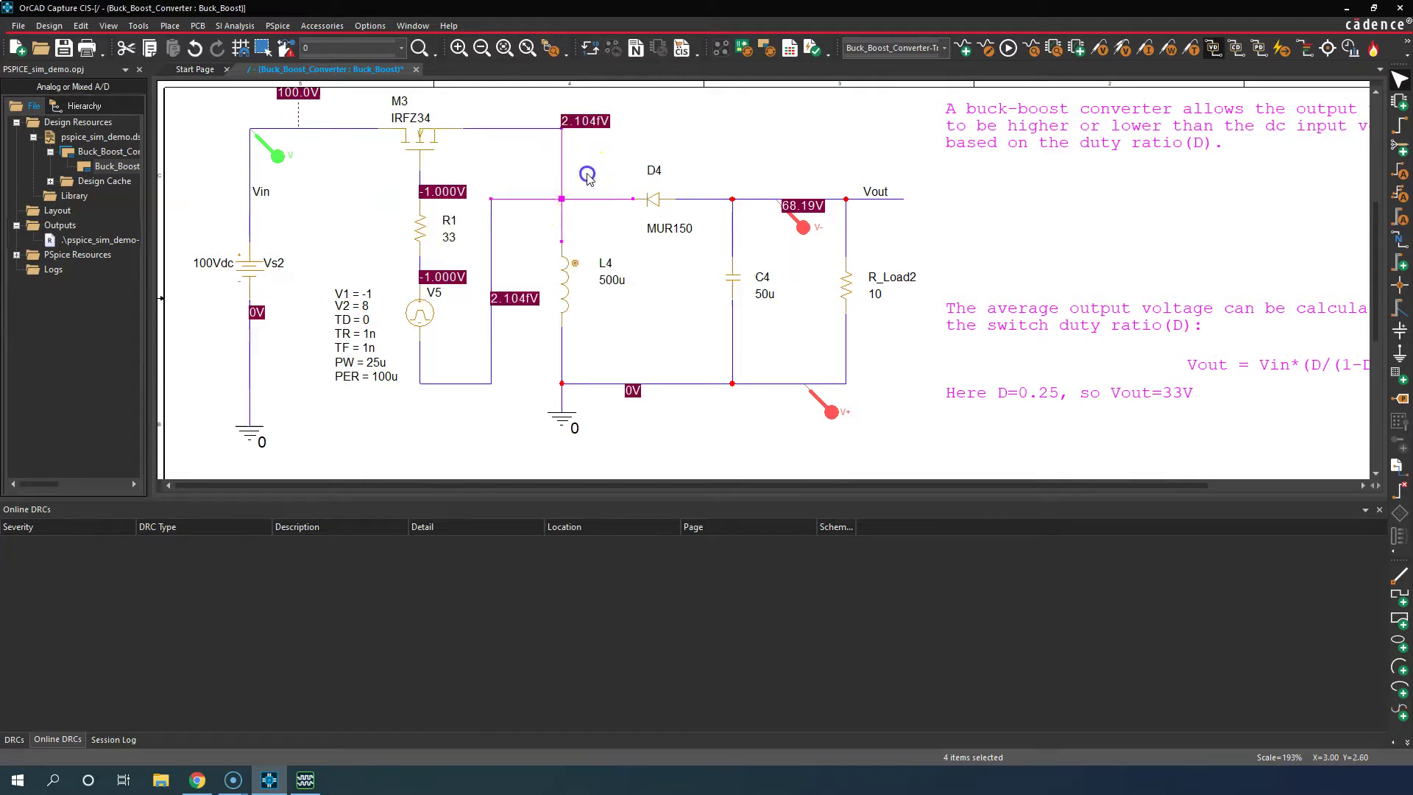
pyautogui.click(663, 206)
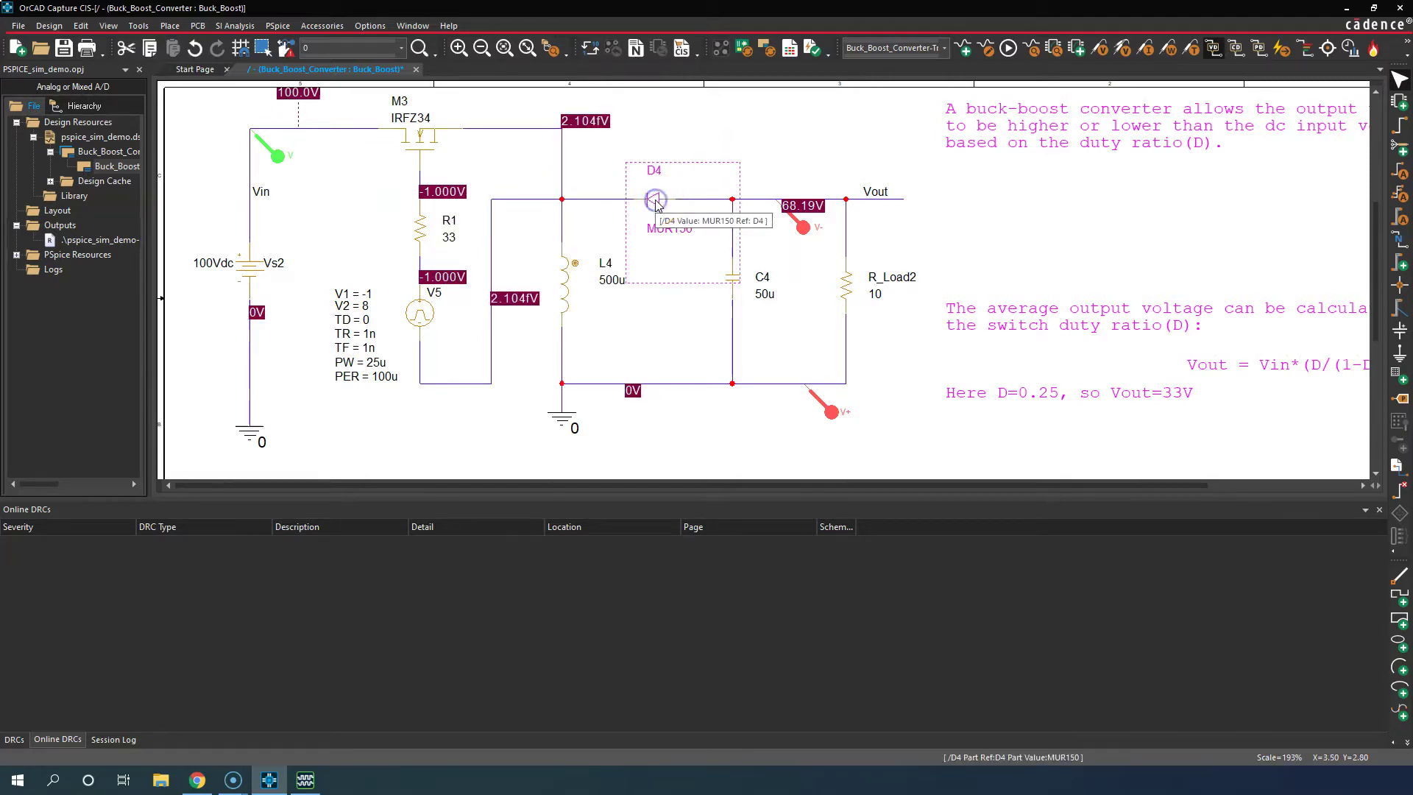
pyautogui.click(435, 135)
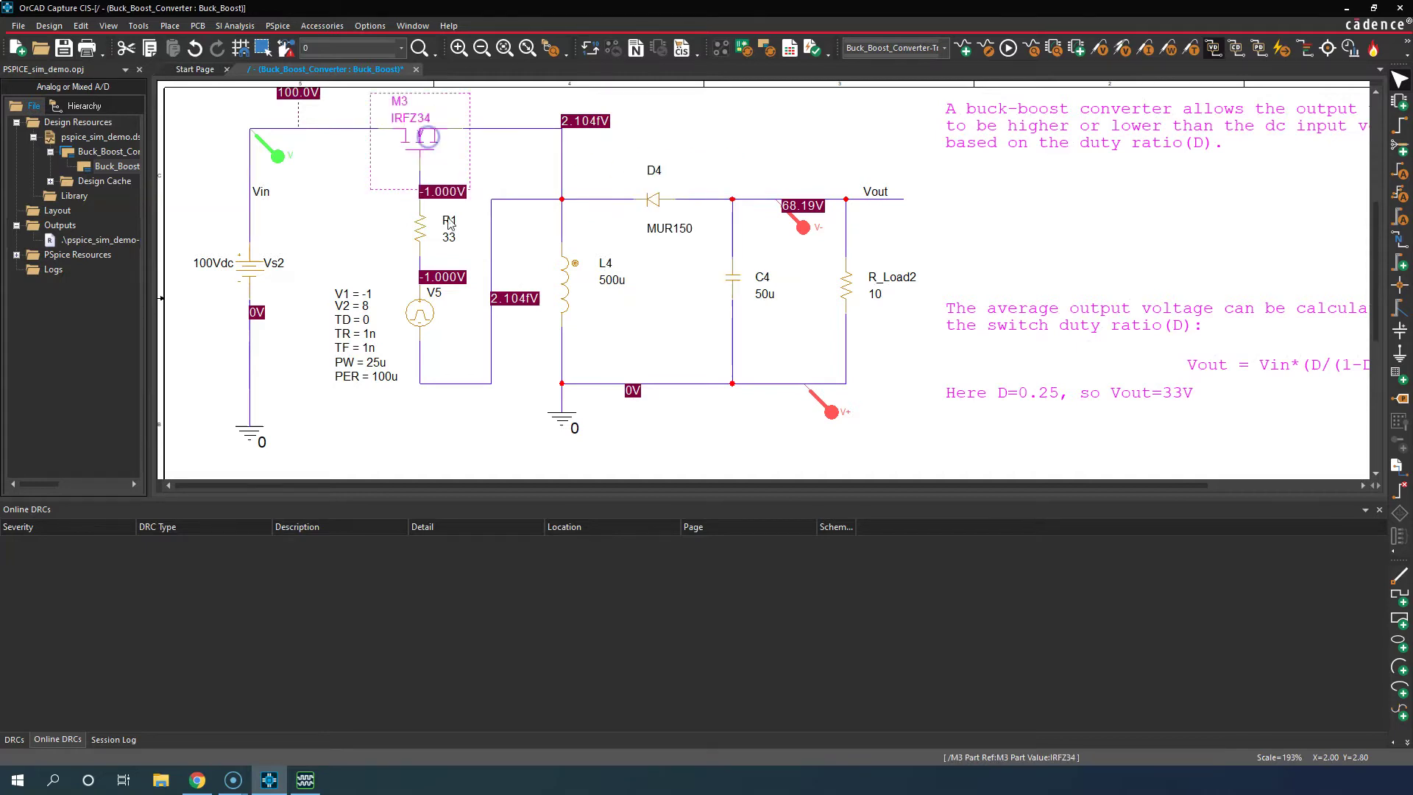
pyautogui.click(433, 318)
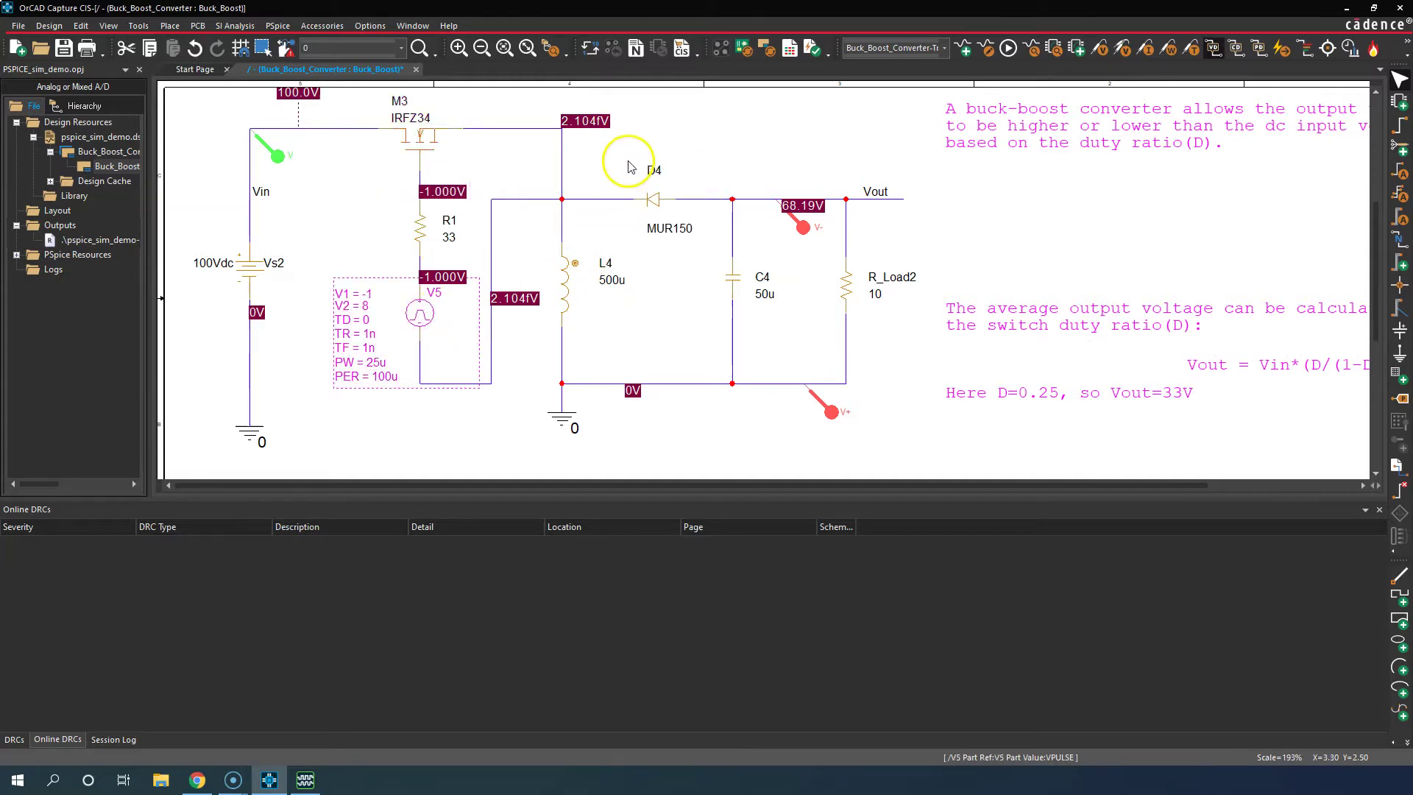
pyautogui.click(566, 295)
pyautogui.rightClick(567, 294)
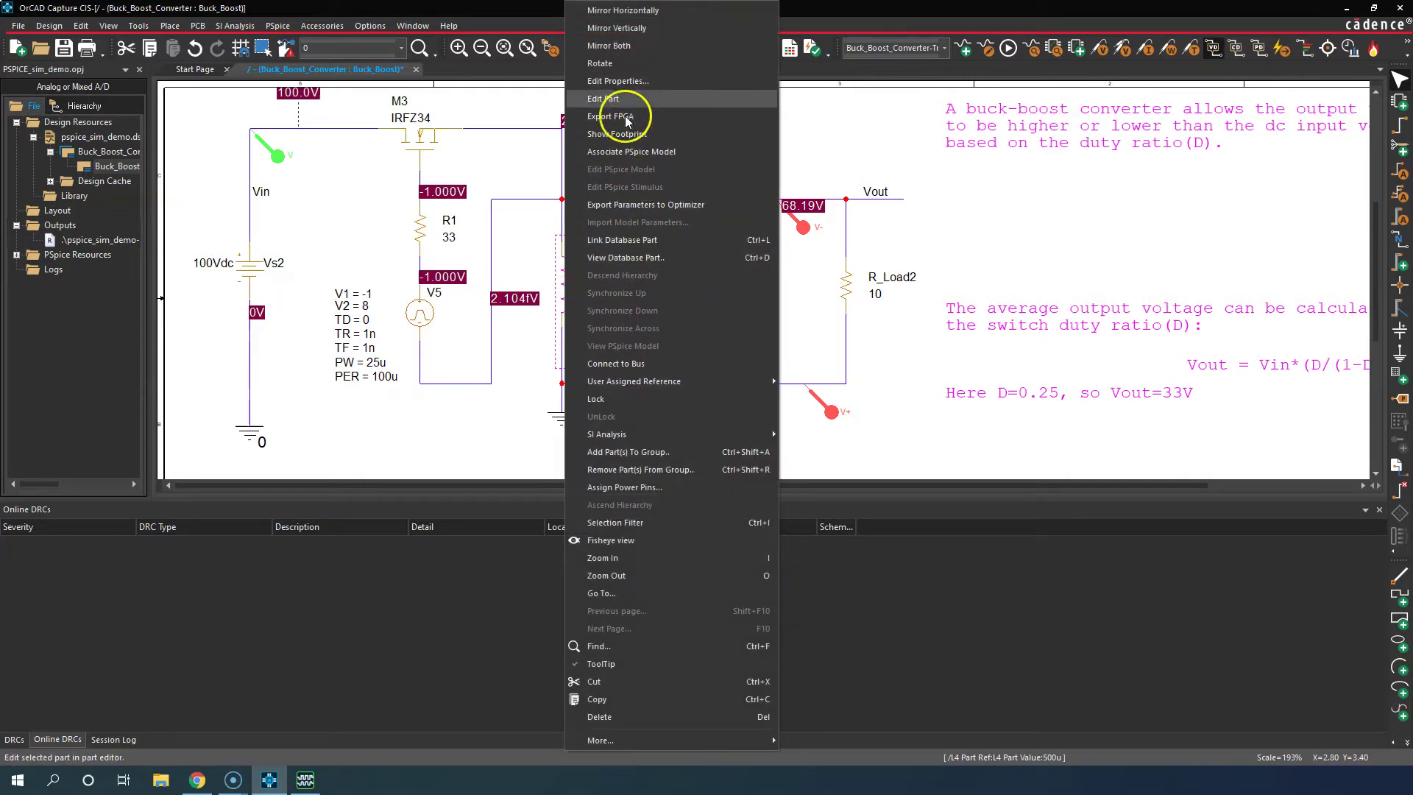
pyautogui.click(664, 161)
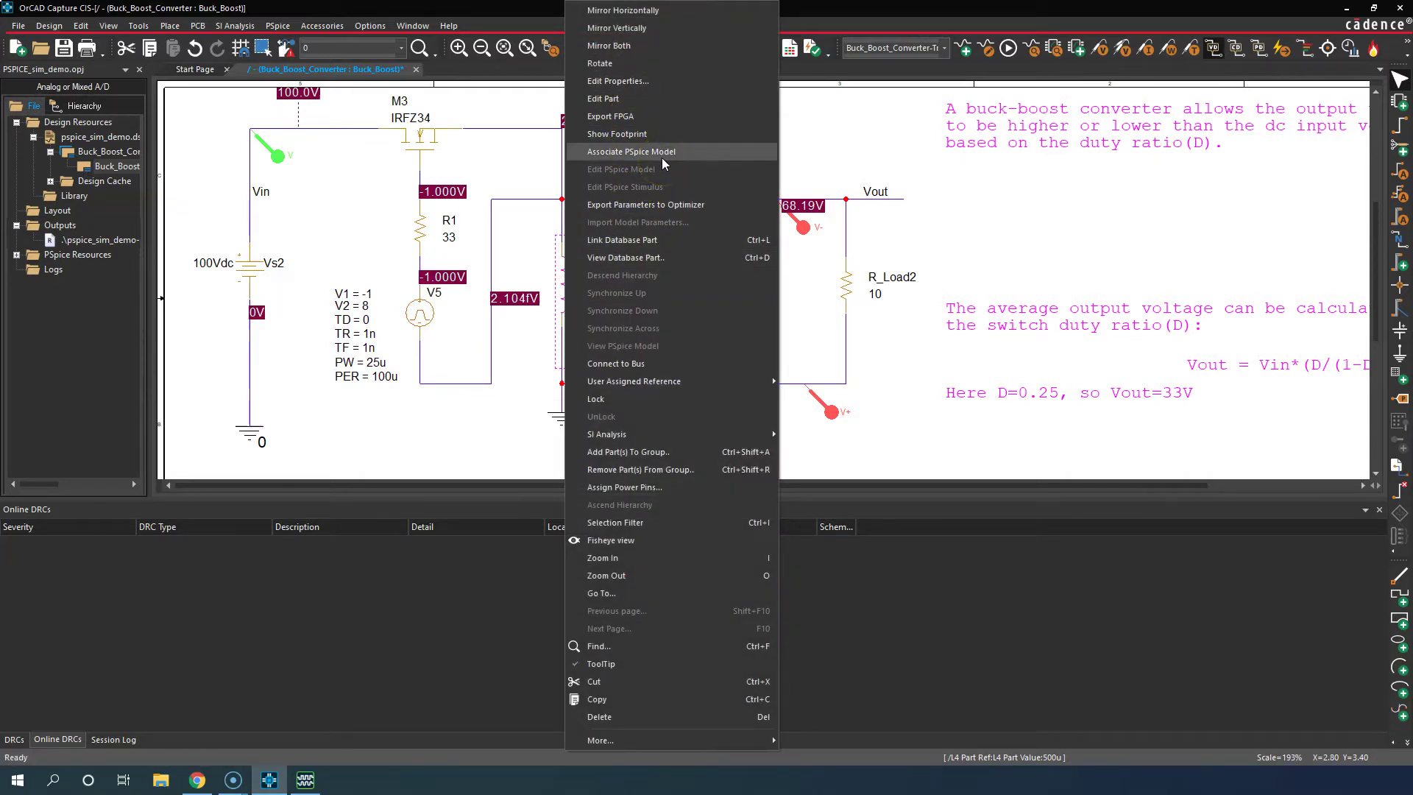
pyautogui.click(804, 127)
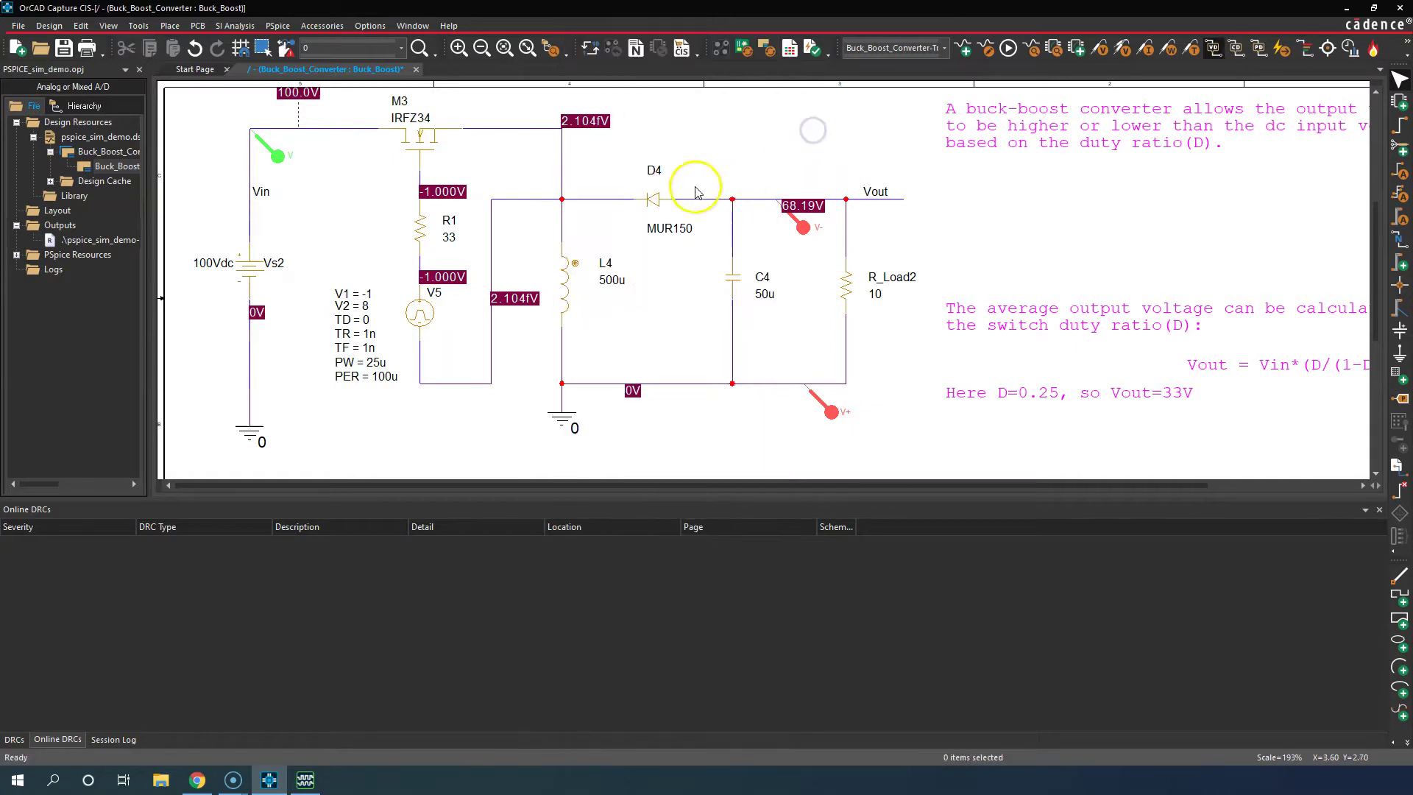
# Step: Open the PSpice model of MOSFET M3 for editing and maximize the PSpice Model Editor window
pyautogui.rightClick(417, 134)
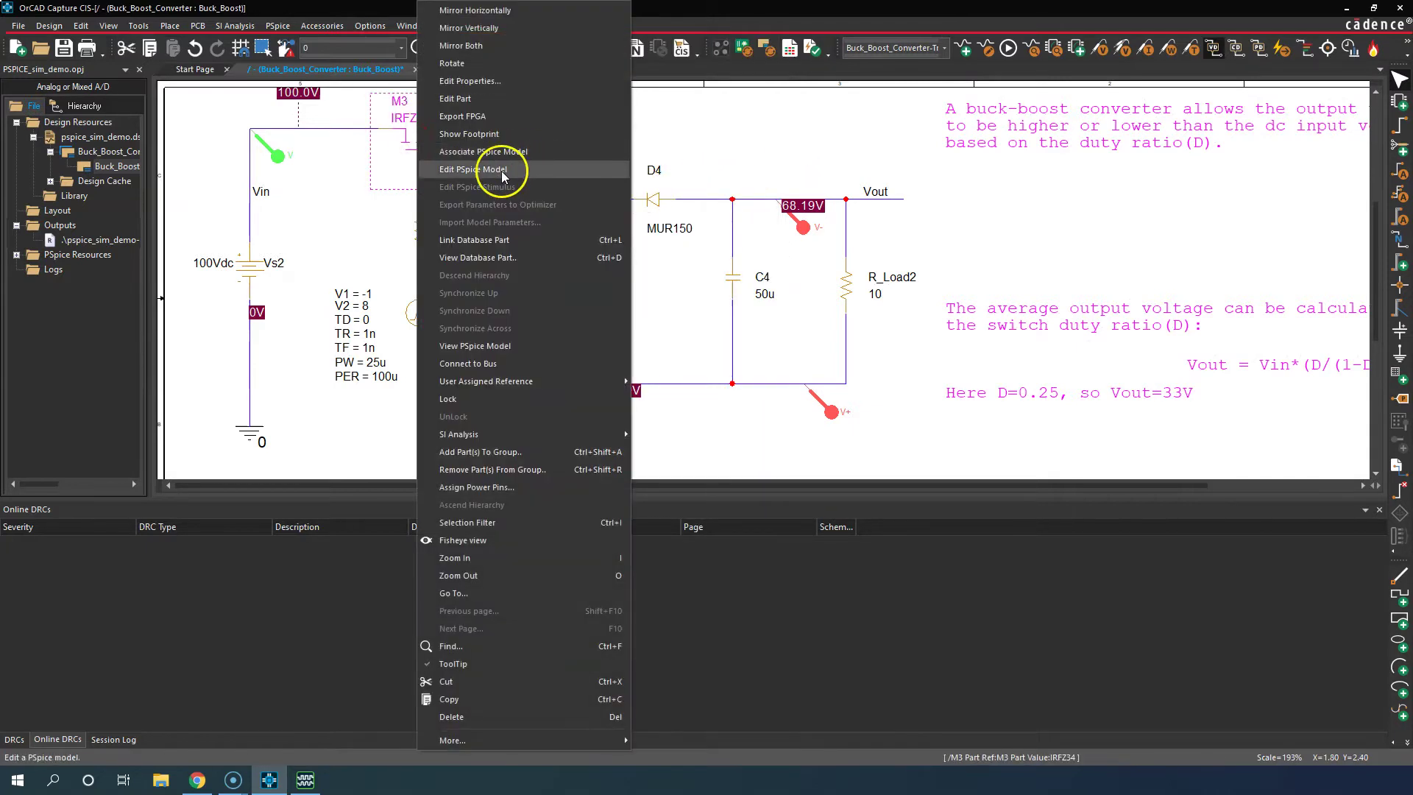
pyautogui.click(480, 170)
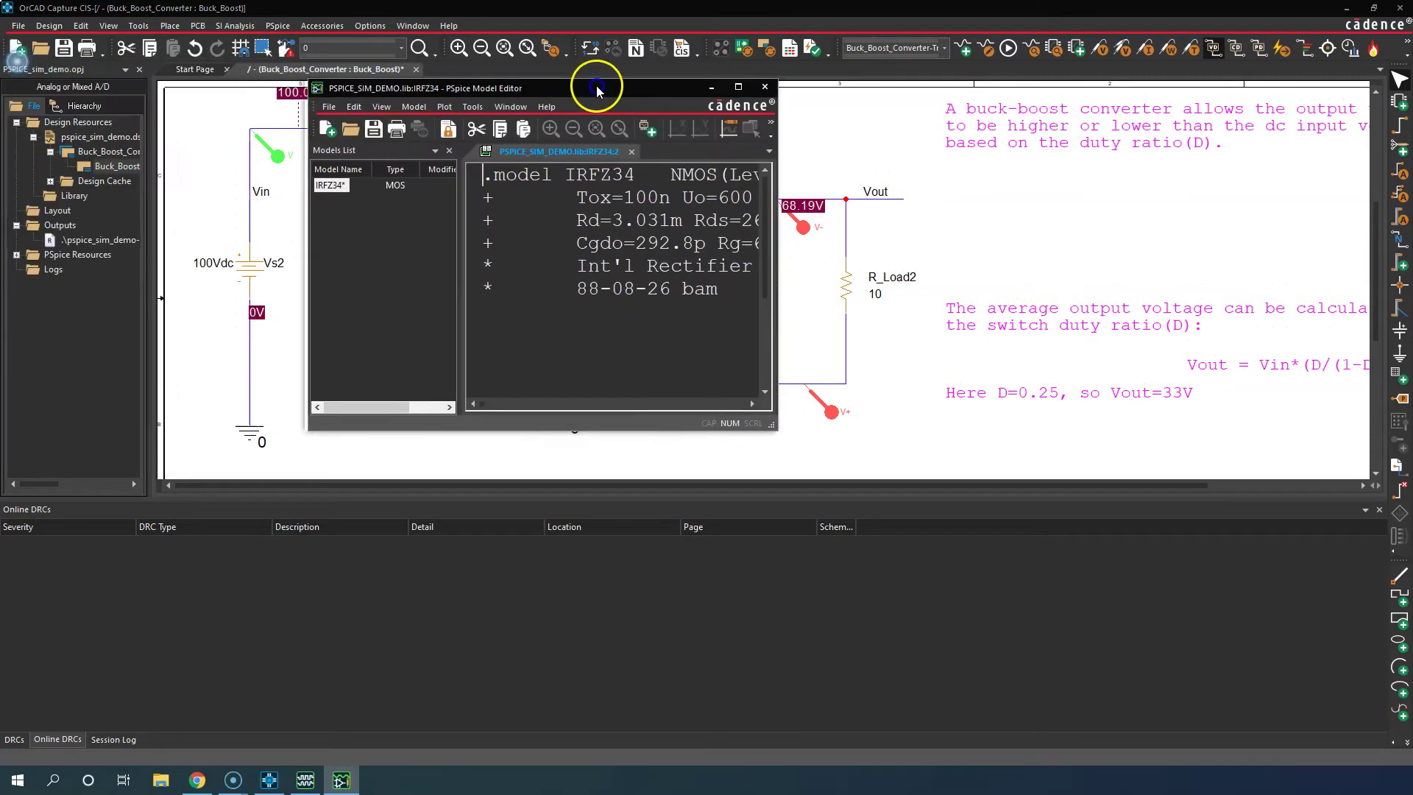
pyautogui.click(819, 103)
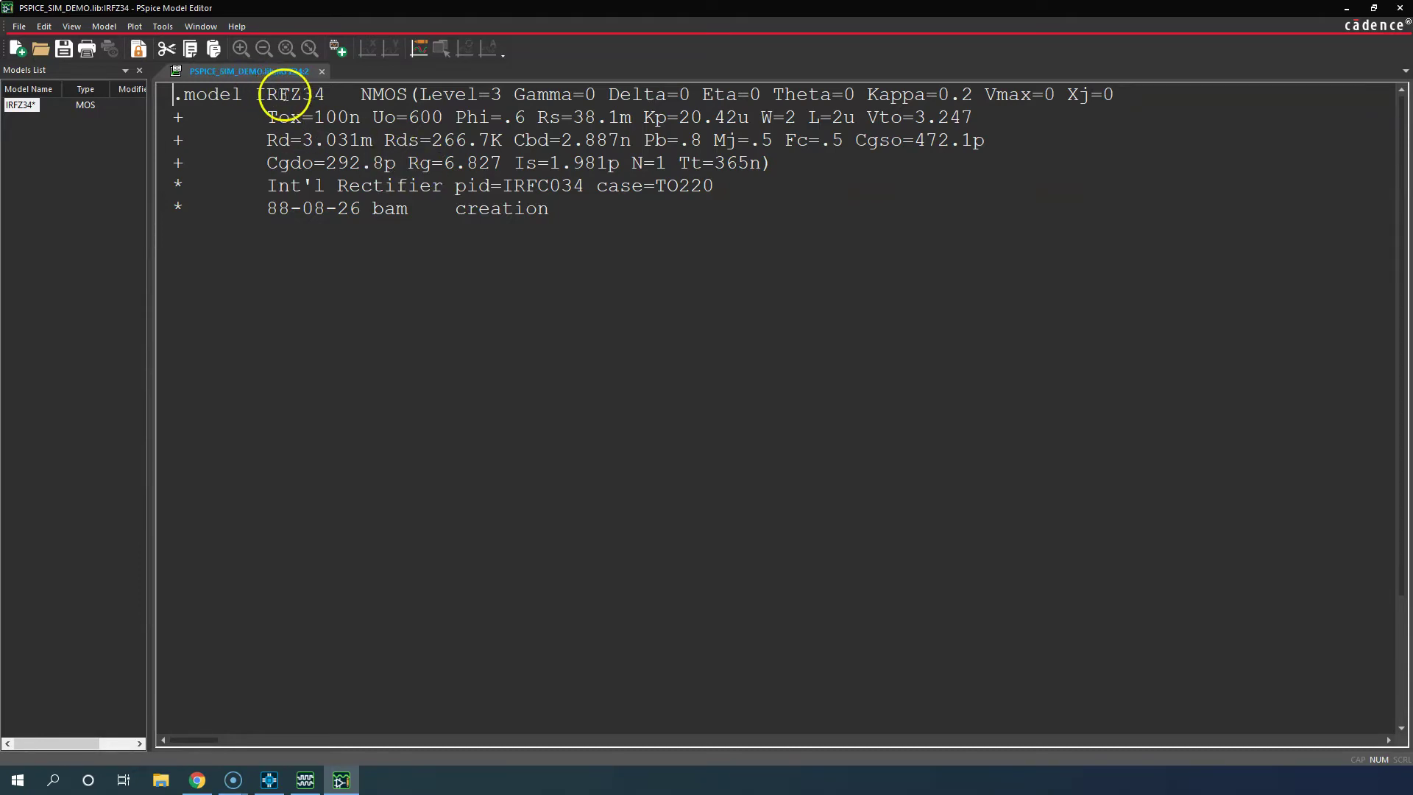
# Step: Examine the IRFZ34 model definition and its parameters alongside the M3 symbol, and return to the schematic
pyautogui.moveTo(555, 208); pyautogui.dragTo(190, 101)
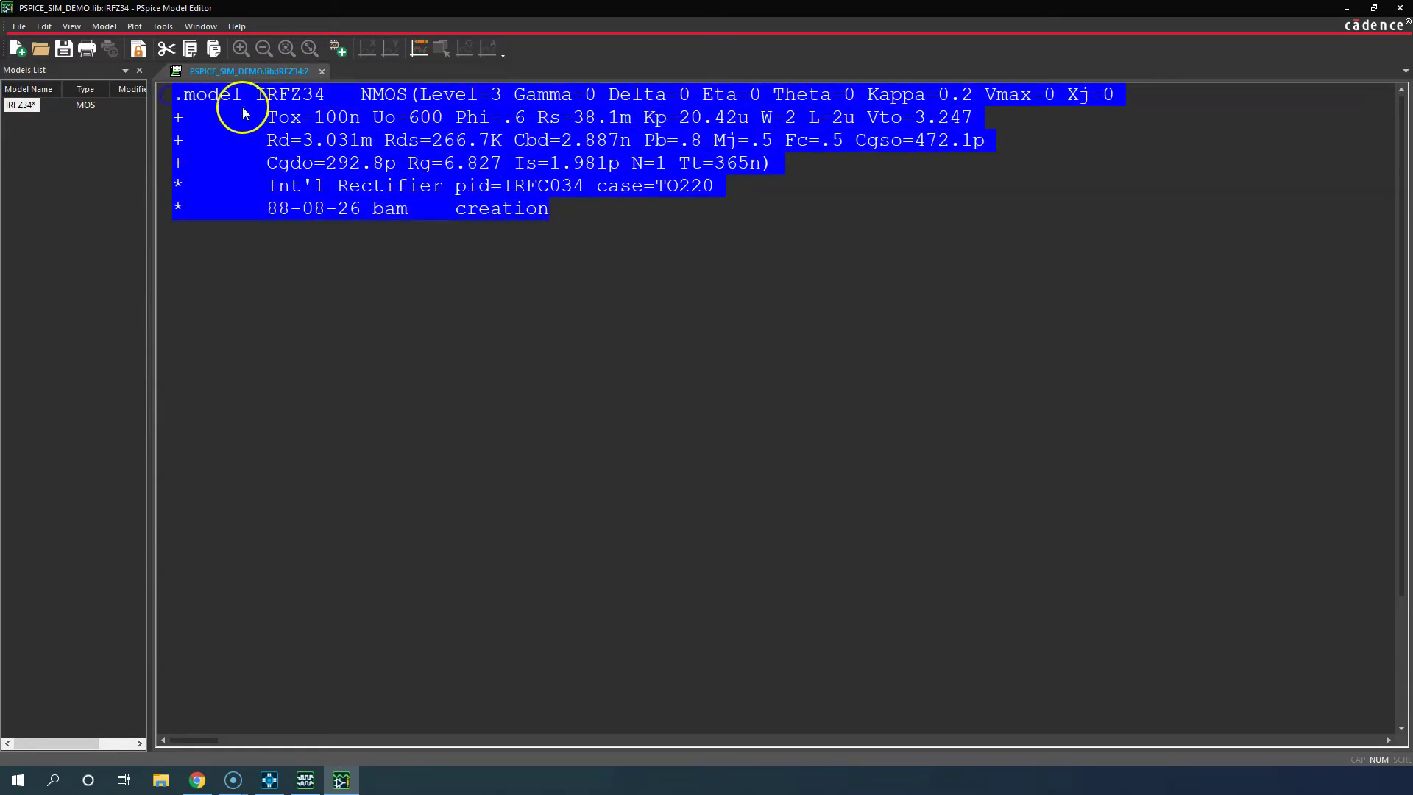
pyautogui.click(358, 120)
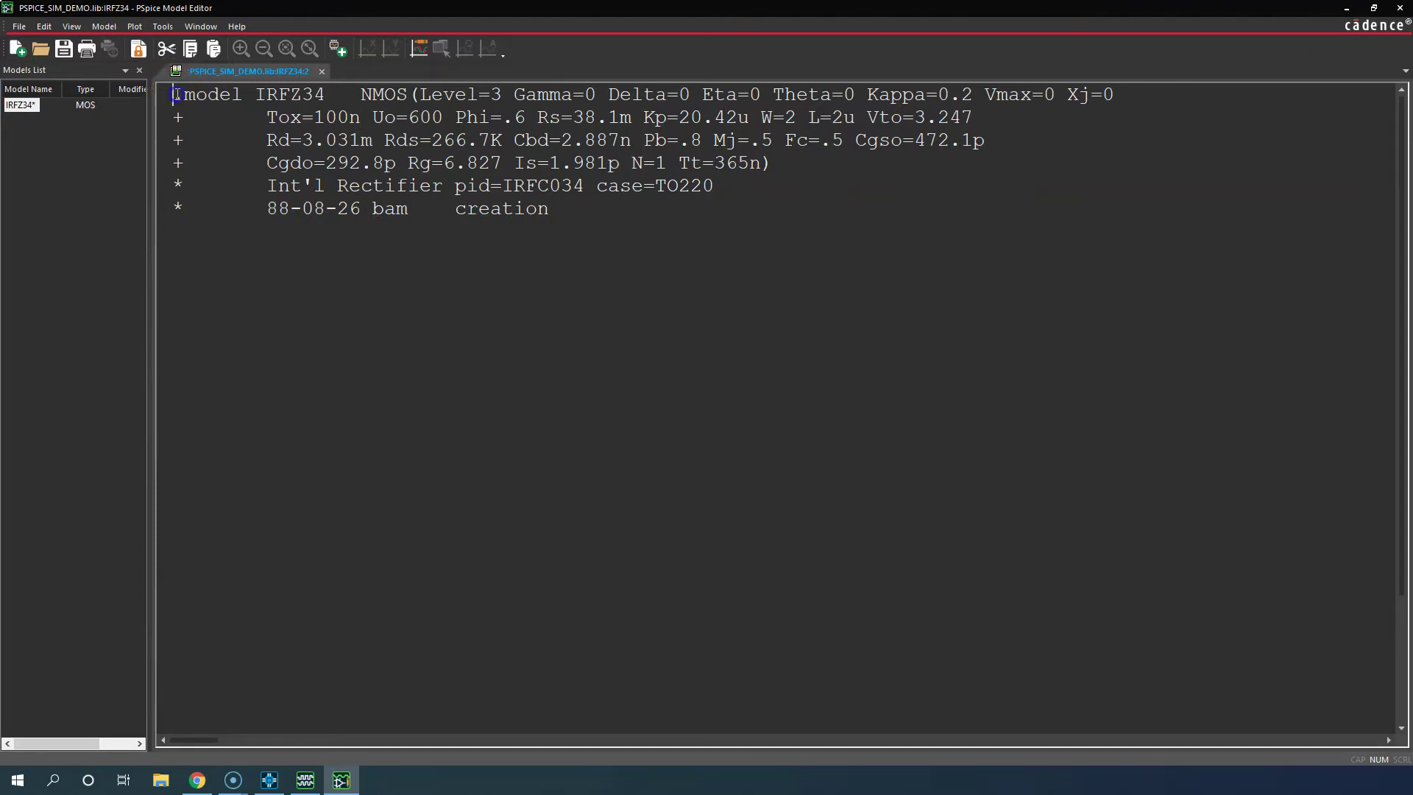
pyautogui.moveTo(177, 94); pyautogui.dragTo(379, 119)
pyautogui.moveTo(987, 13); pyautogui.dragTo(1011, 281)
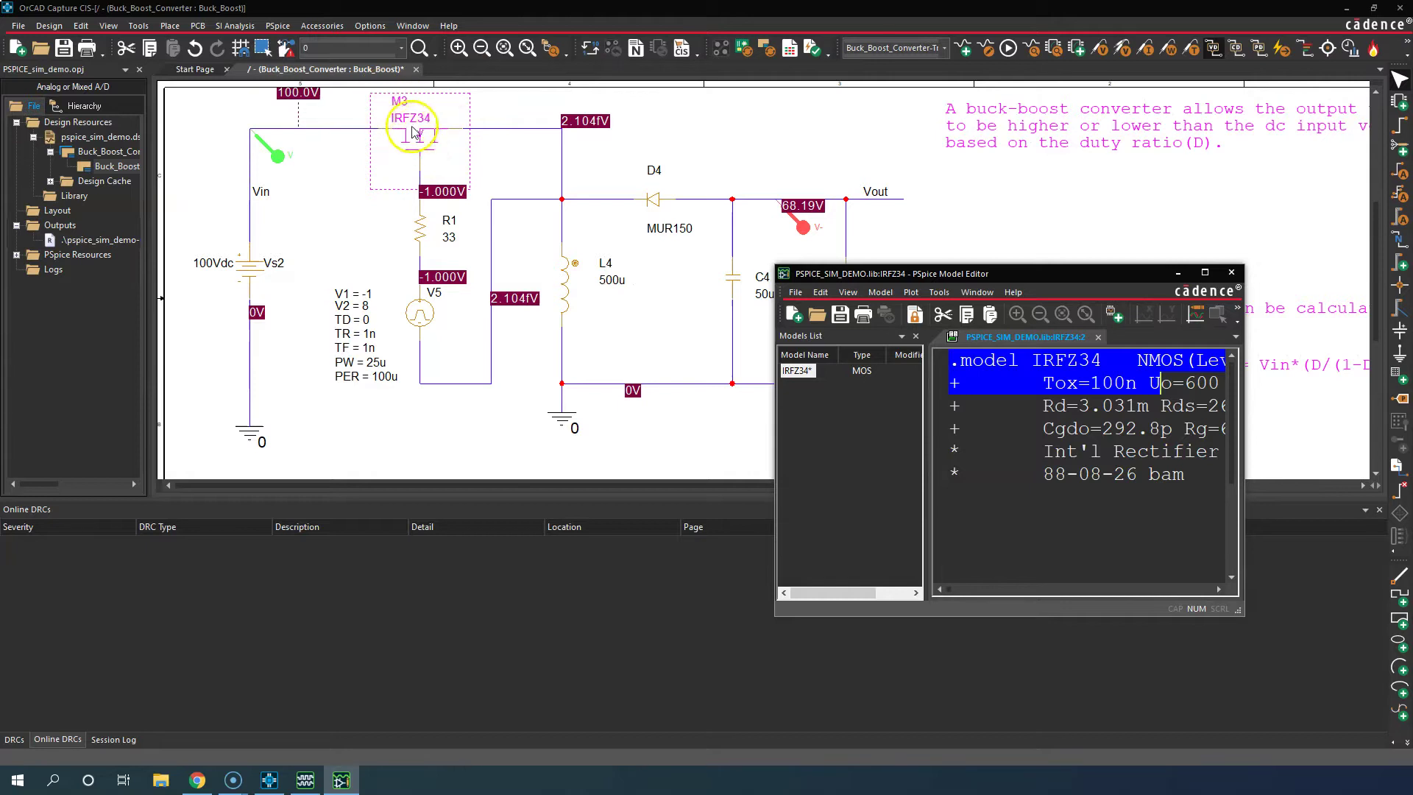
pyautogui.click(1205, 274)
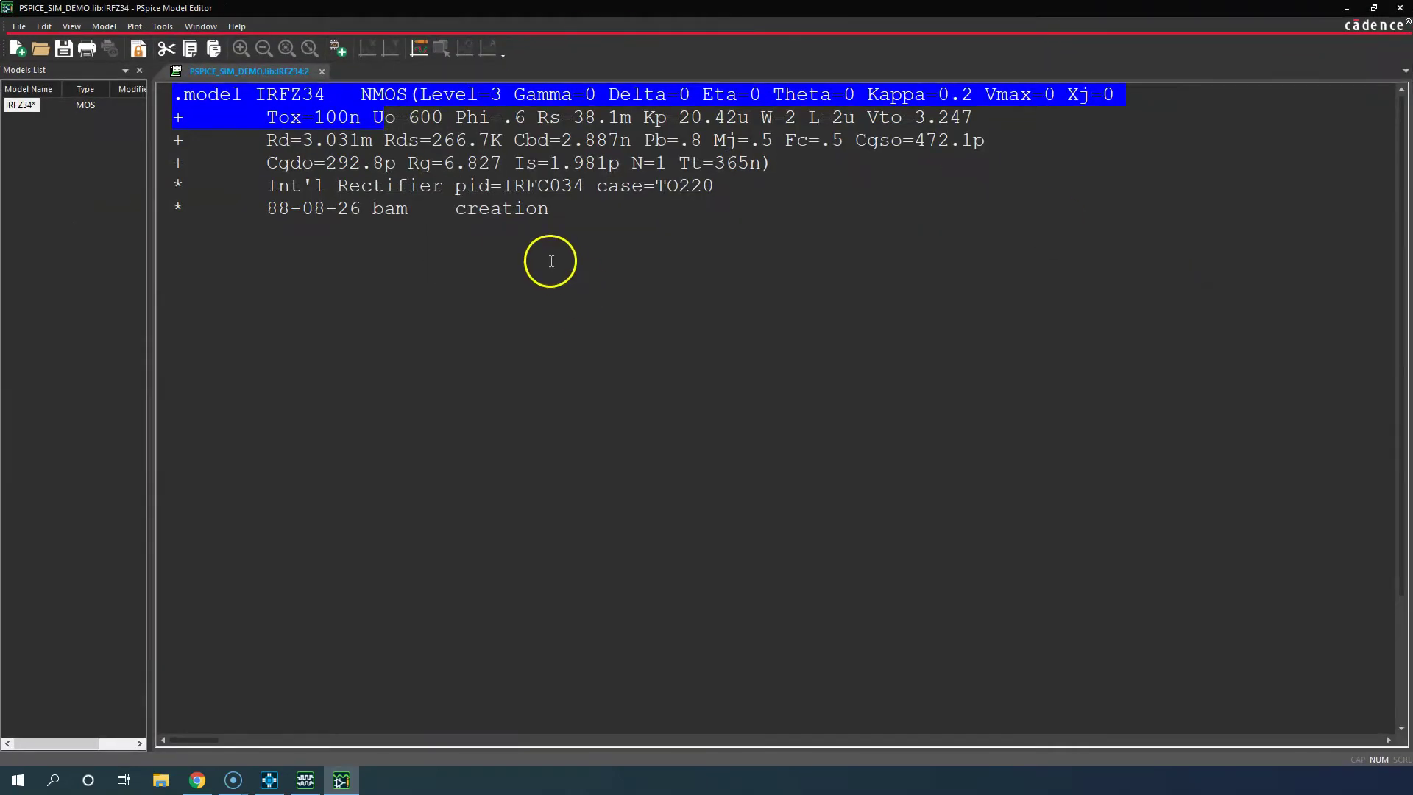
pyautogui.click(213, 87)
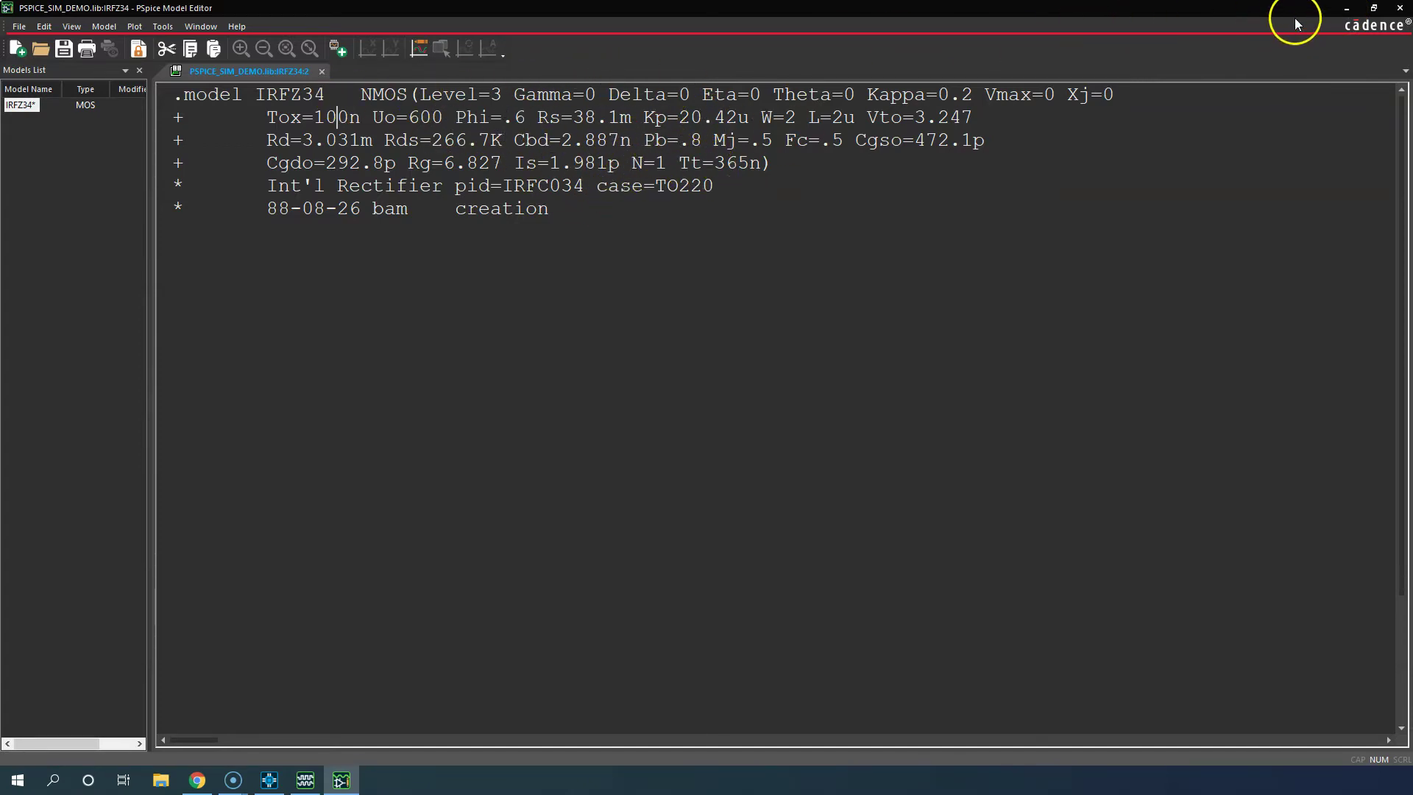
pyautogui.click(1347, 8)
pyautogui.click(733, 136)
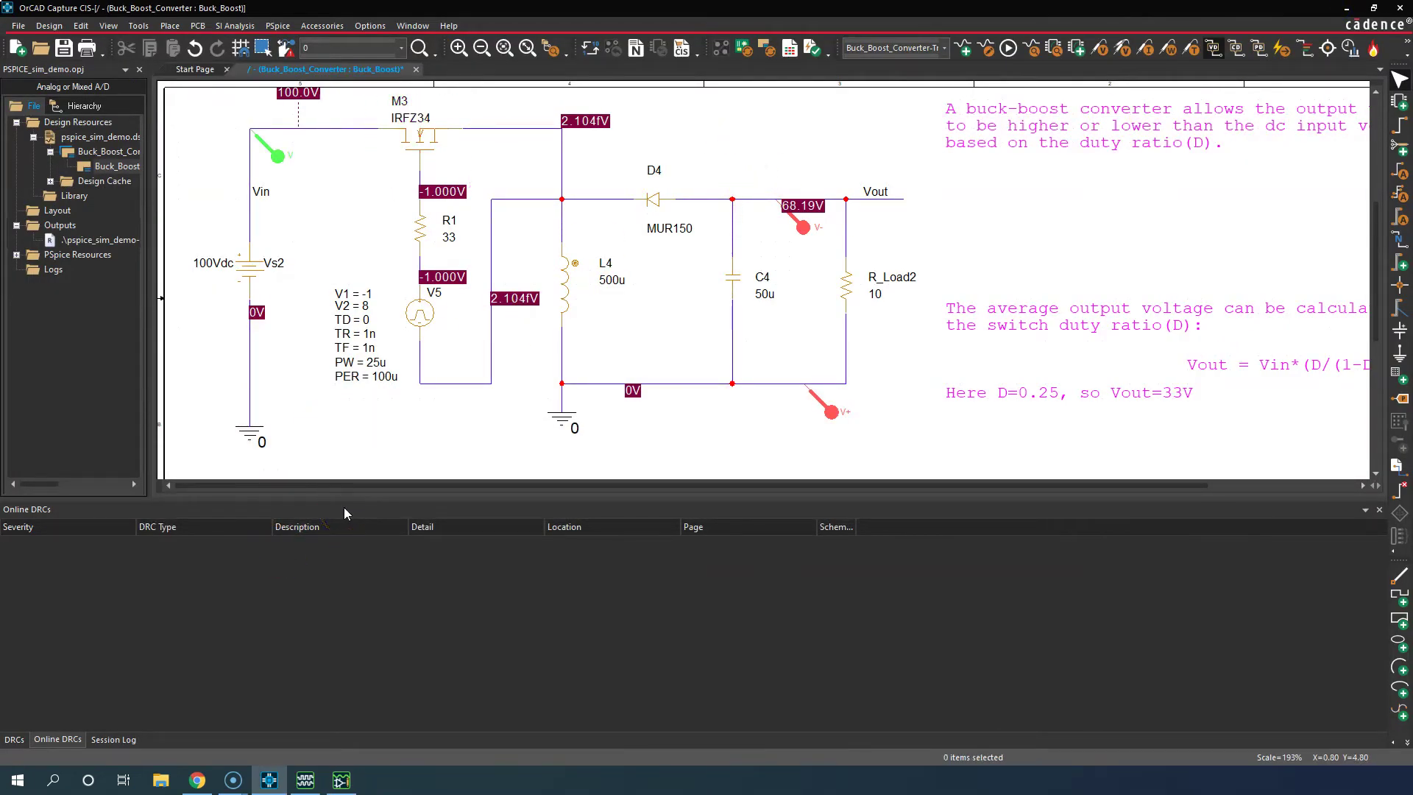
# Step: Review the transient waveforms in PSpice A/D and go back to the schematic in OrCAD Capture
pyautogui.click(300, 782)
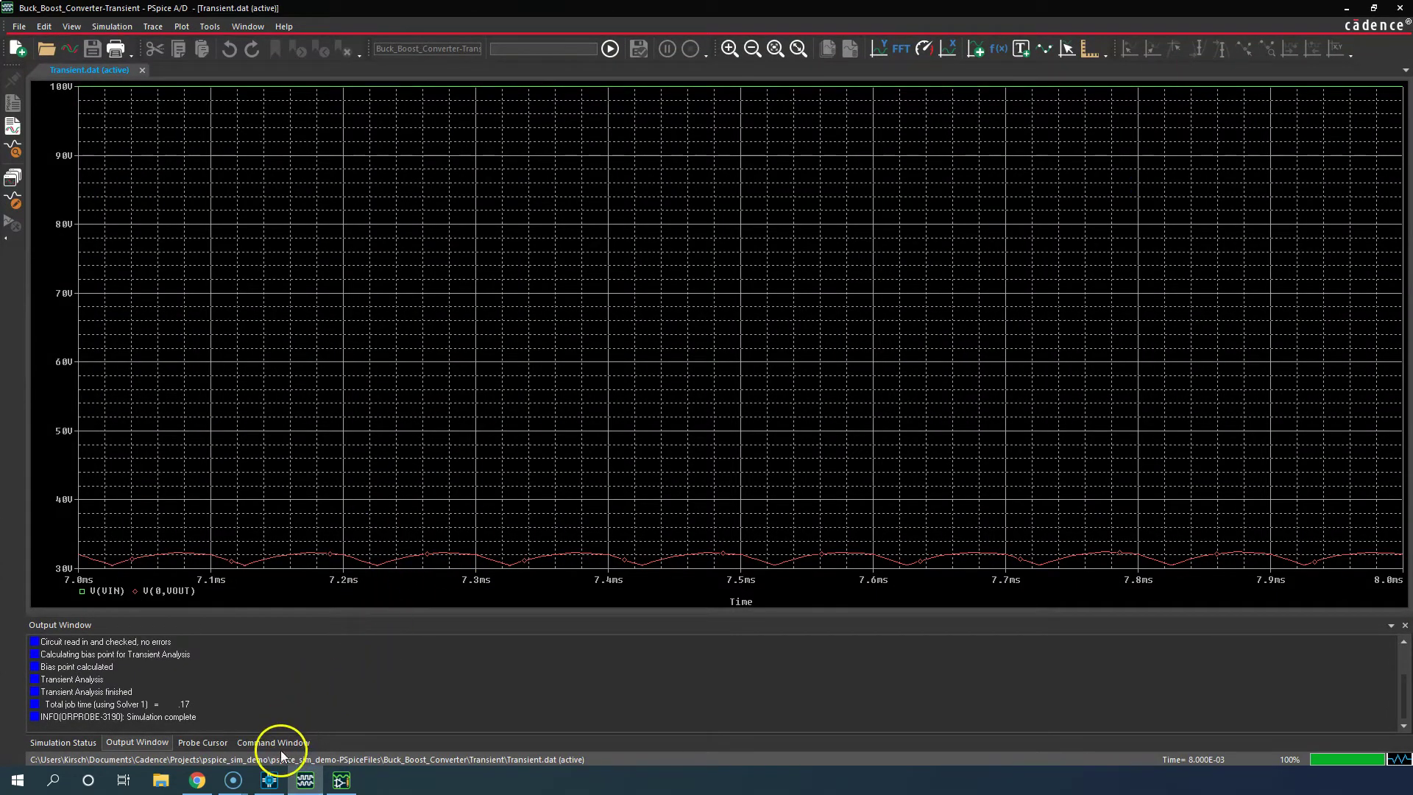
pyautogui.click(269, 780)
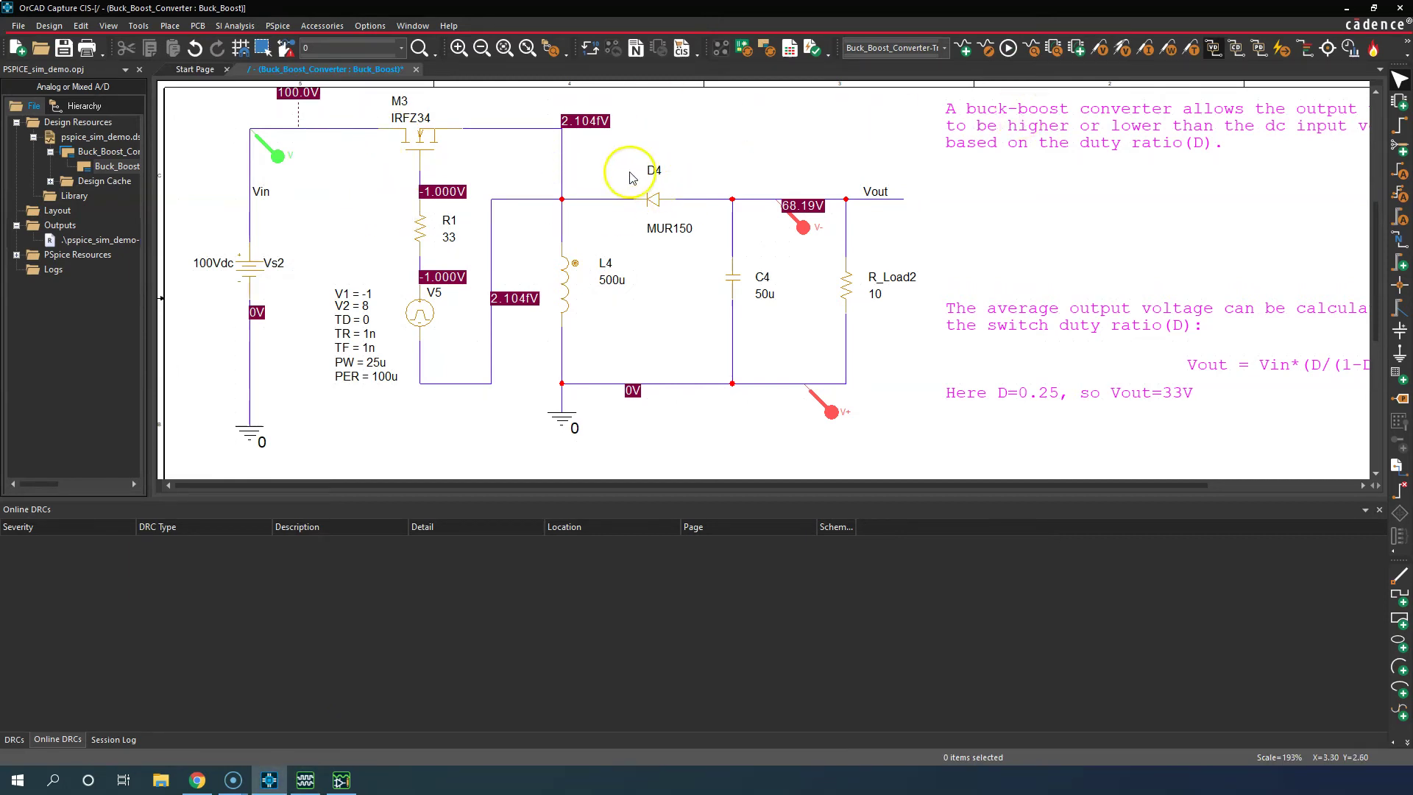
pyautogui.click(767, 130)
# Step: Close the PSpice Model Editor holding the IRFZ34 model and return to the schematic
pyautogui.click(341, 781)
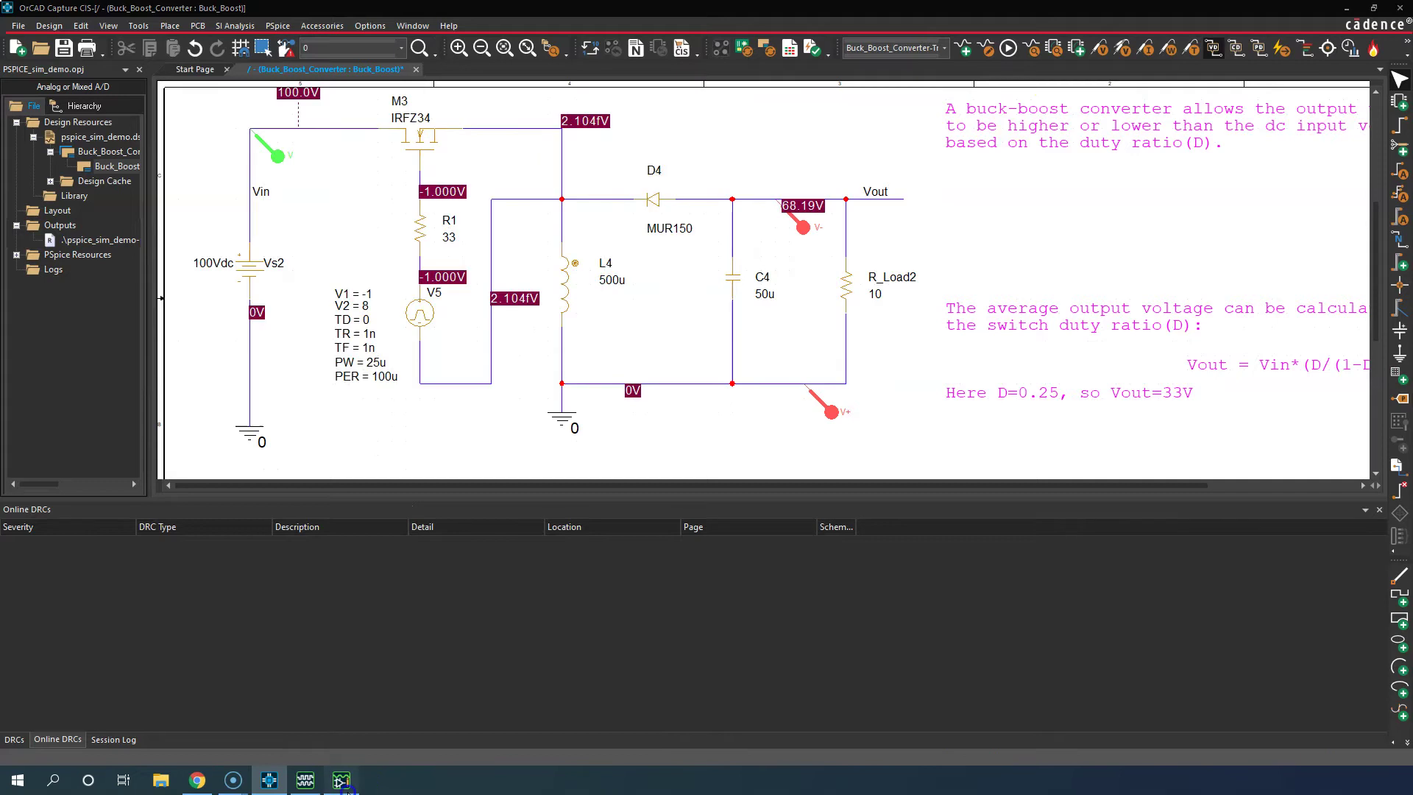
pyautogui.click(1402, 9)
pyautogui.click(719, 413)
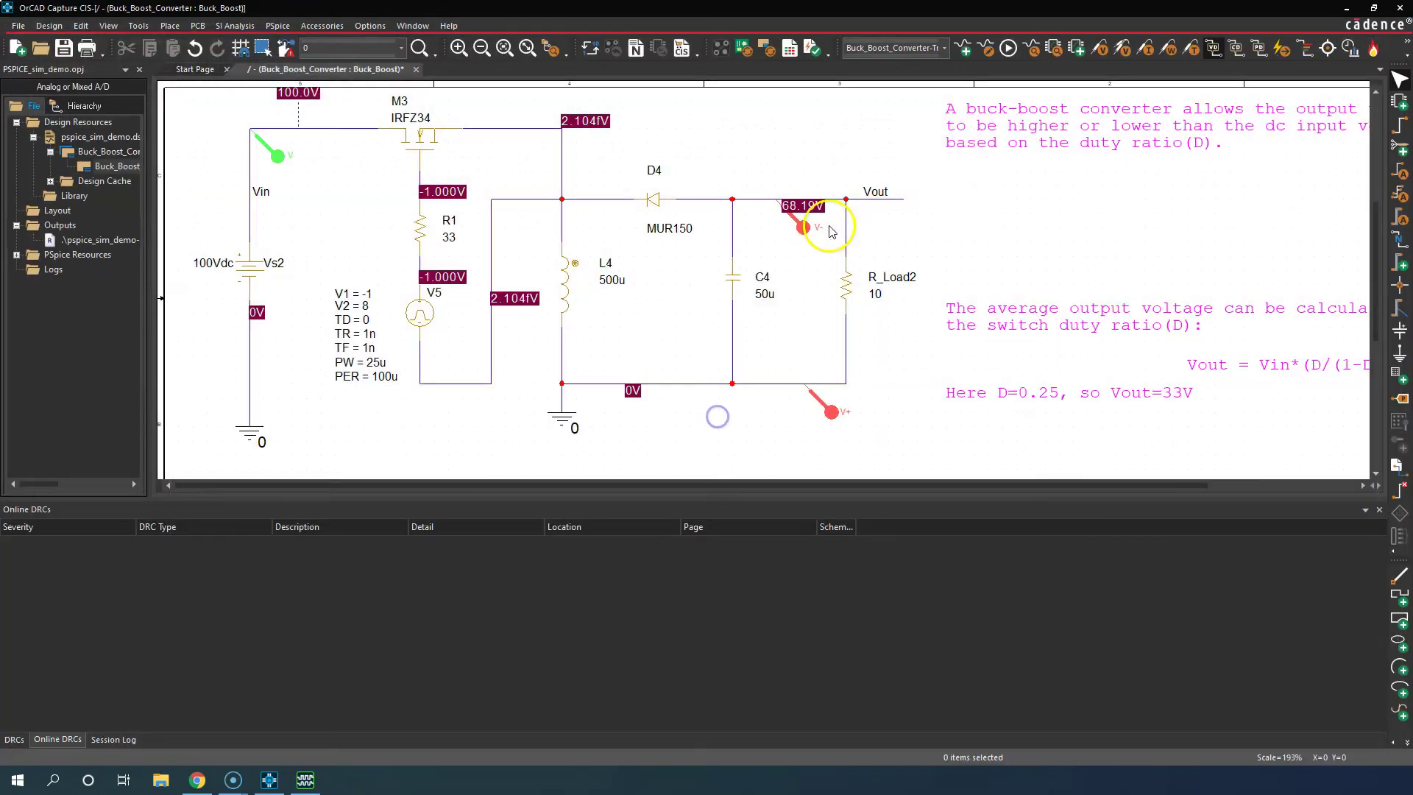
pyautogui.rightClick(802, 140)
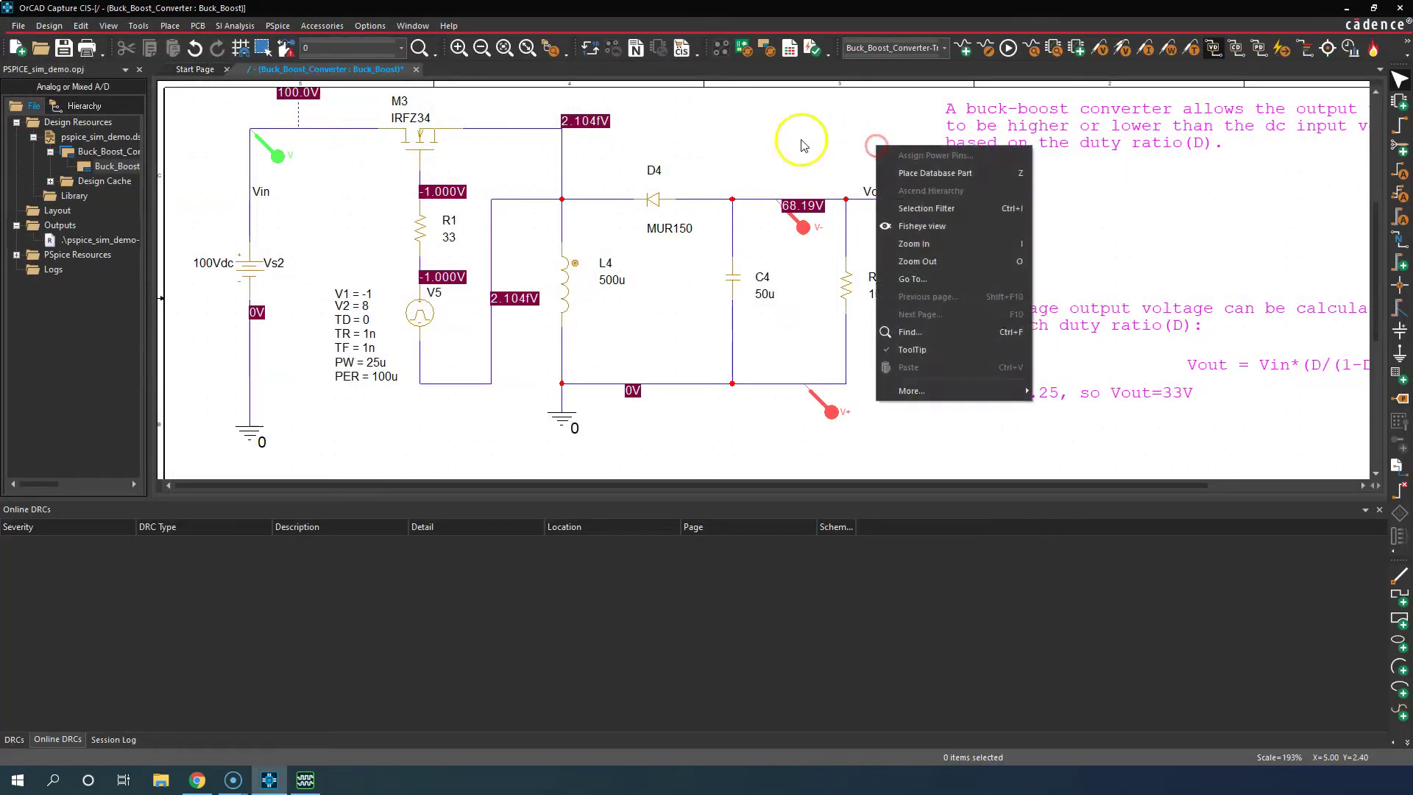
pyautogui.click(1308, 93)
# Step: Start placing a part and browse the ATOD and ARITHMETIC libraries, previewing part 100360
pyautogui.click(1400, 103)
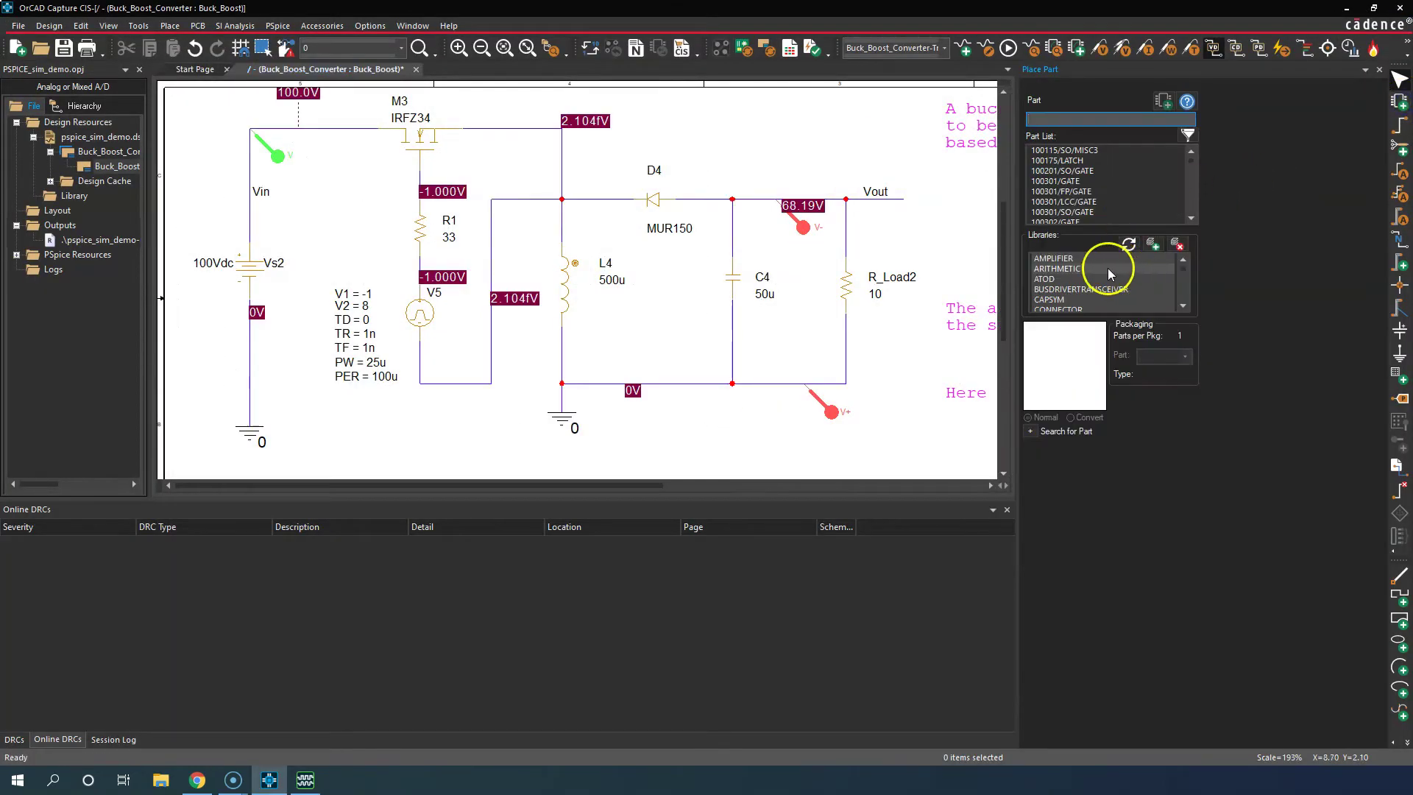
pyautogui.click(1088, 268)
pyautogui.click(1082, 280)
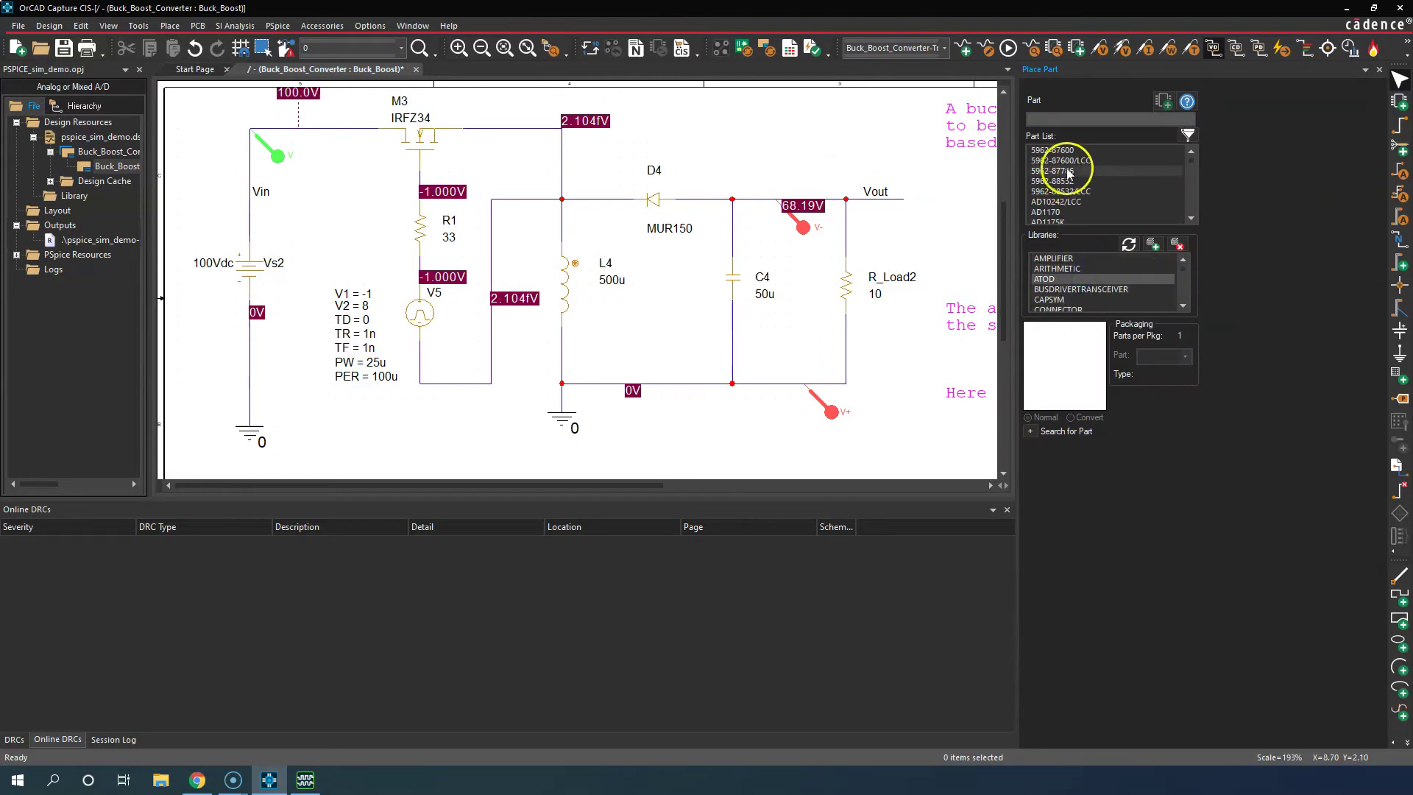
pyautogui.click(1067, 268)
pyautogui.click(1068, 150)
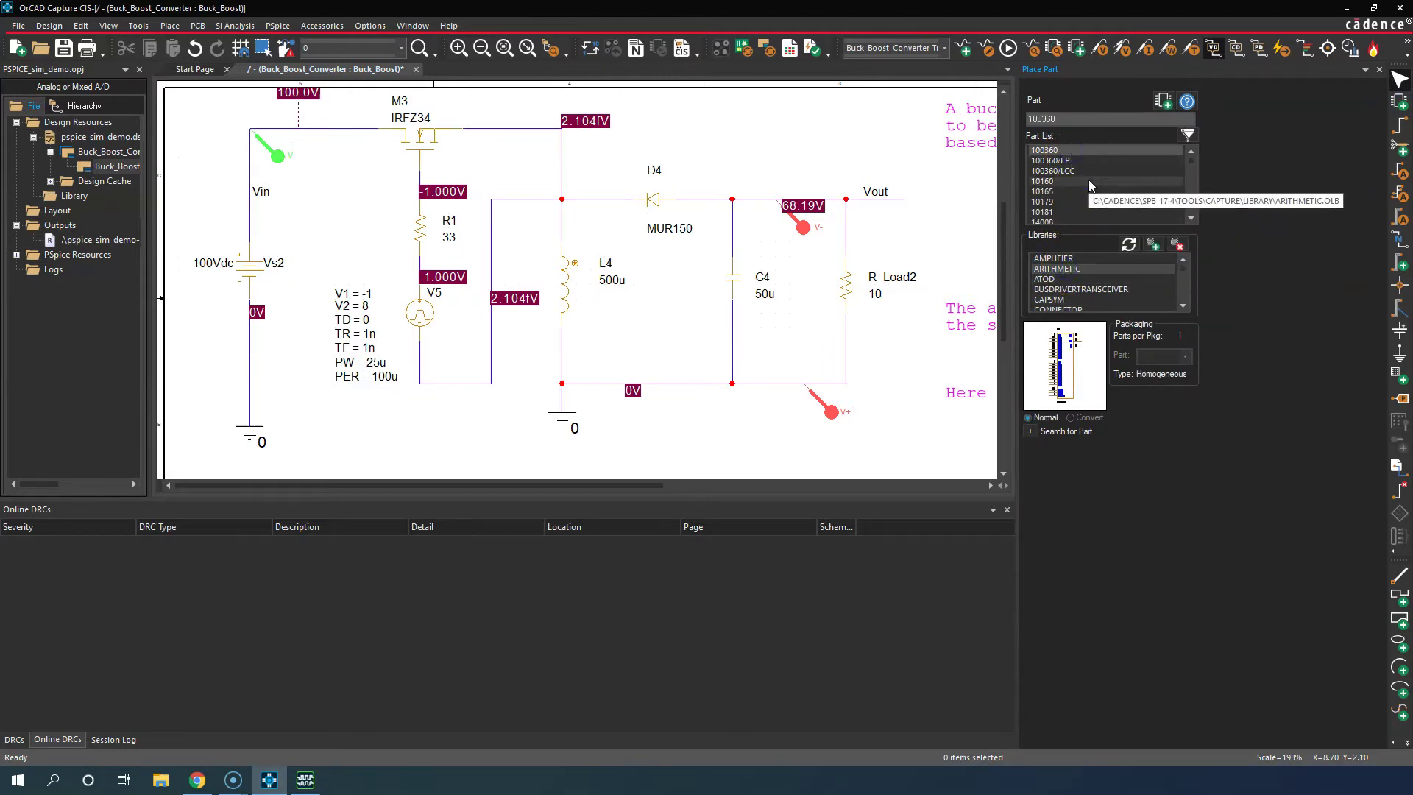
# Step: Place part 10165 from the ARITHMETIC library in the empty area below the converter circuit and end placement
pyautogui.click(1052, 191)
pyautogui.scroll(-2, 1082, 210)
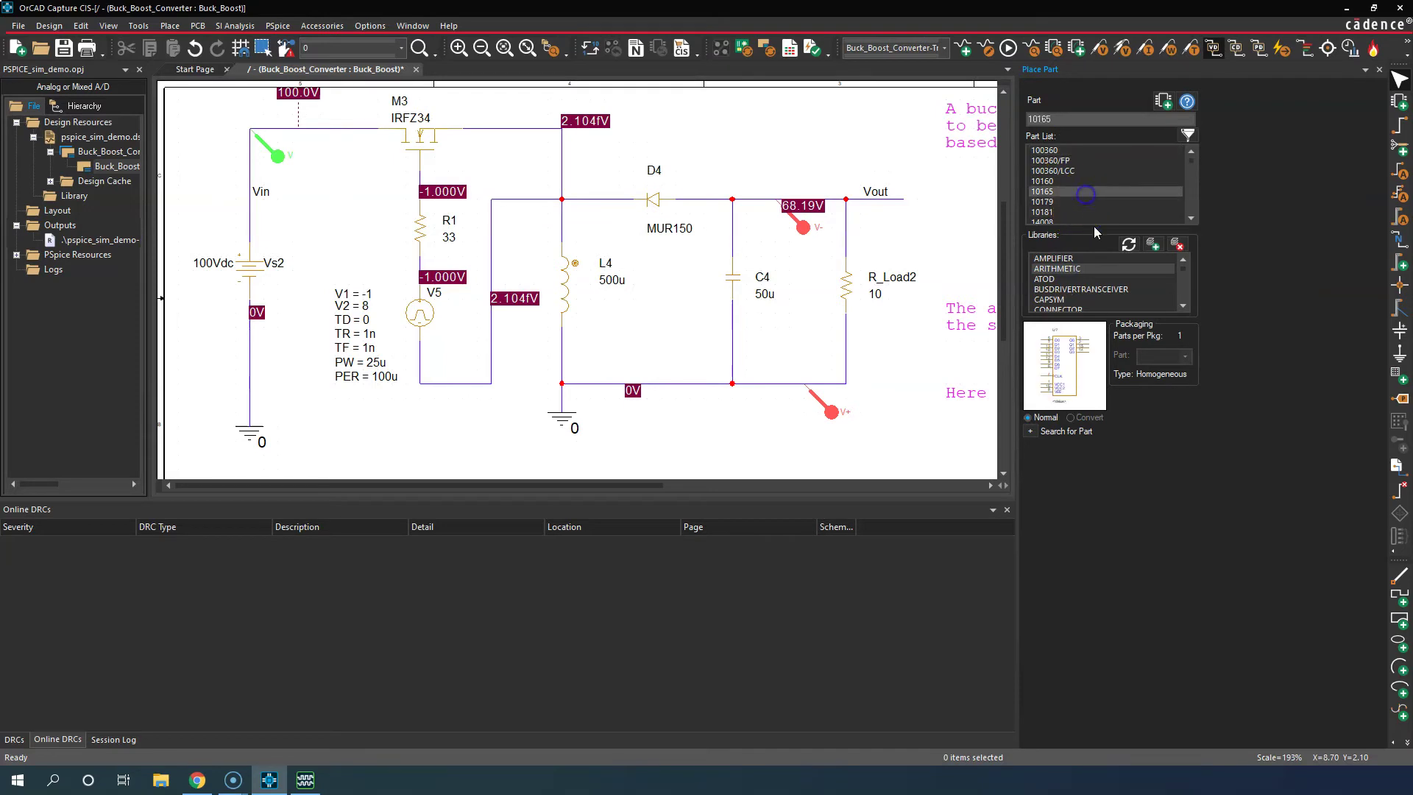
pyautogui.scroll(2, 1075, 154)
pyautogui.doubleClick(1091, 191)
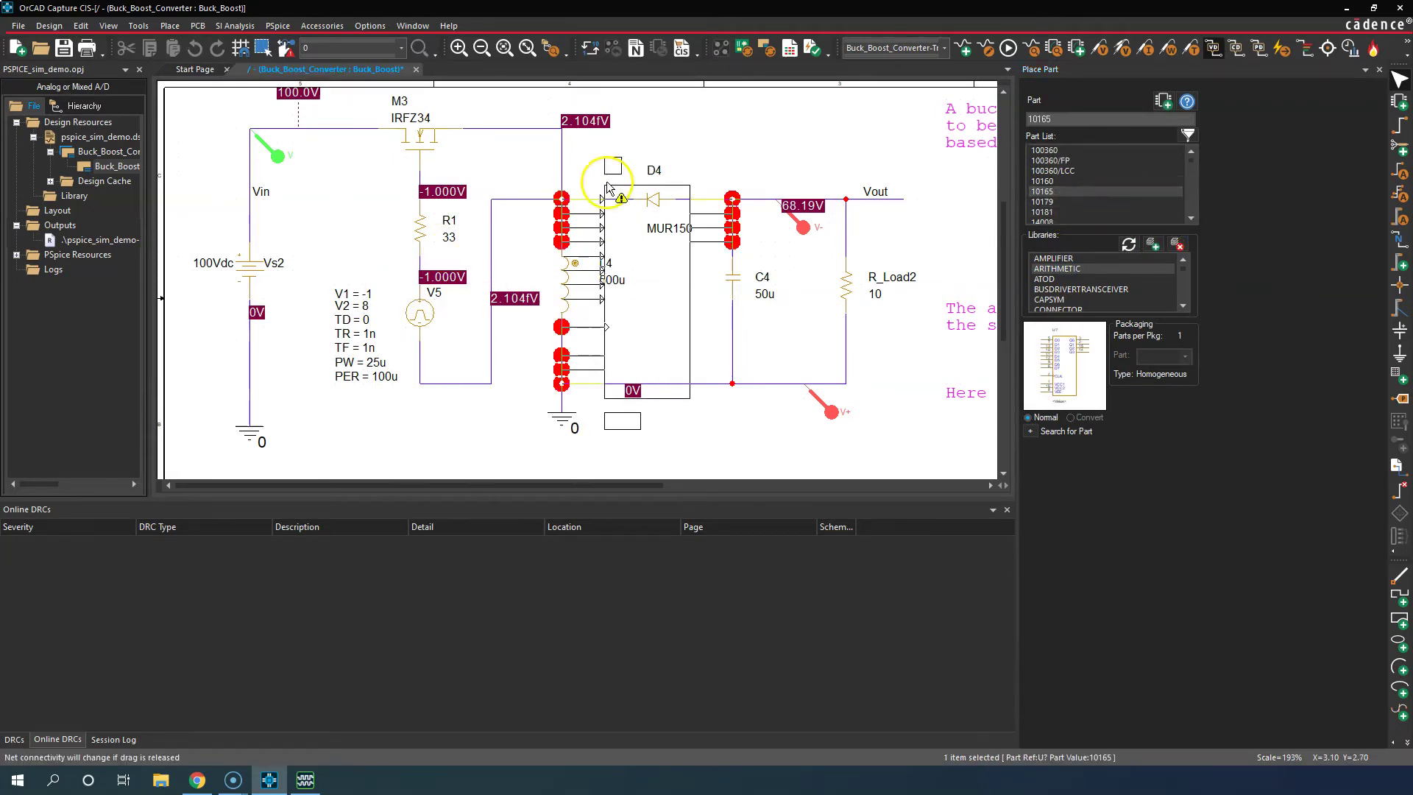
pyautogui.scroll(-1, 741, 179)
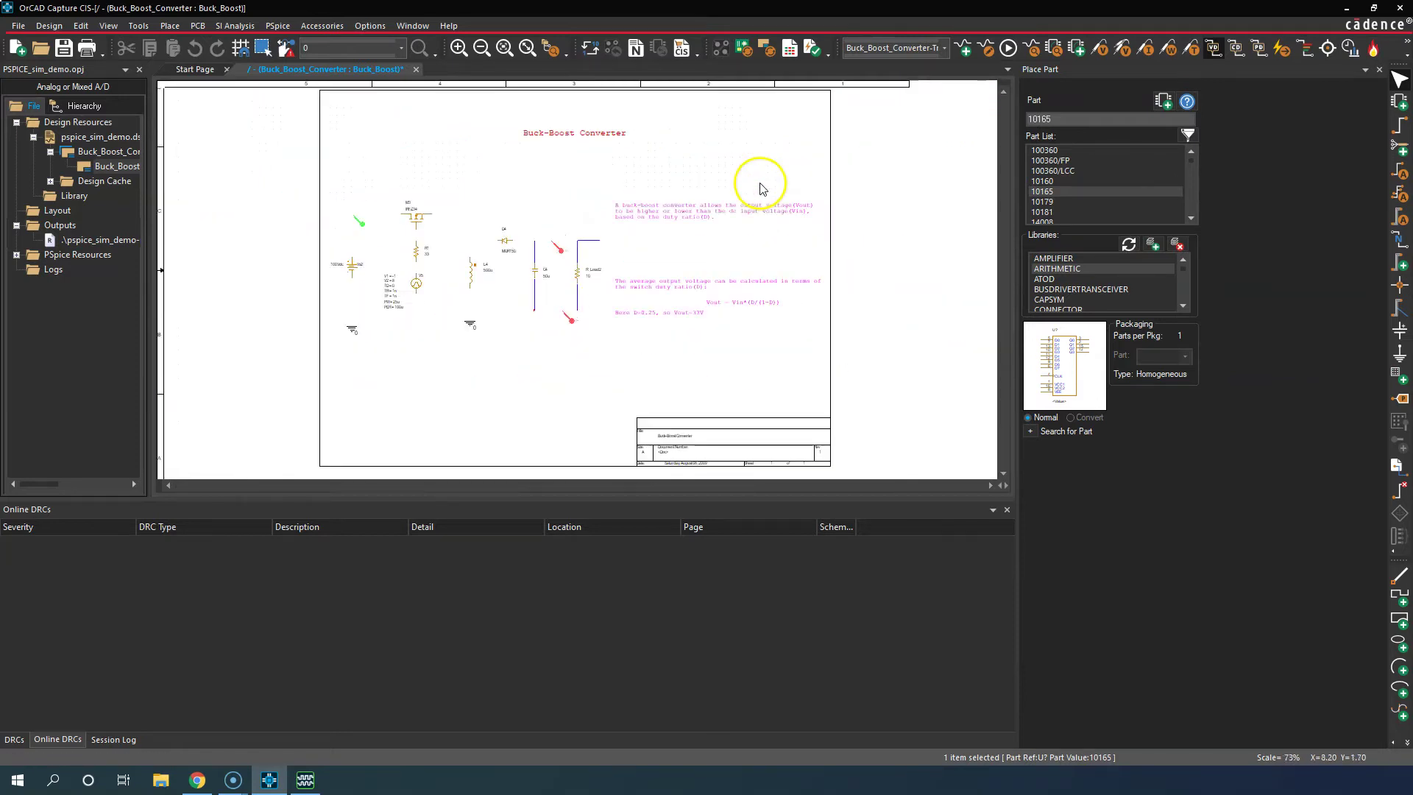
pyautogui.keyDown('ctrl'); pyautogui.scroll(-3, 755, 182); pyautogui.keyUp('ctrl')
pyautogui.click(563, 347)
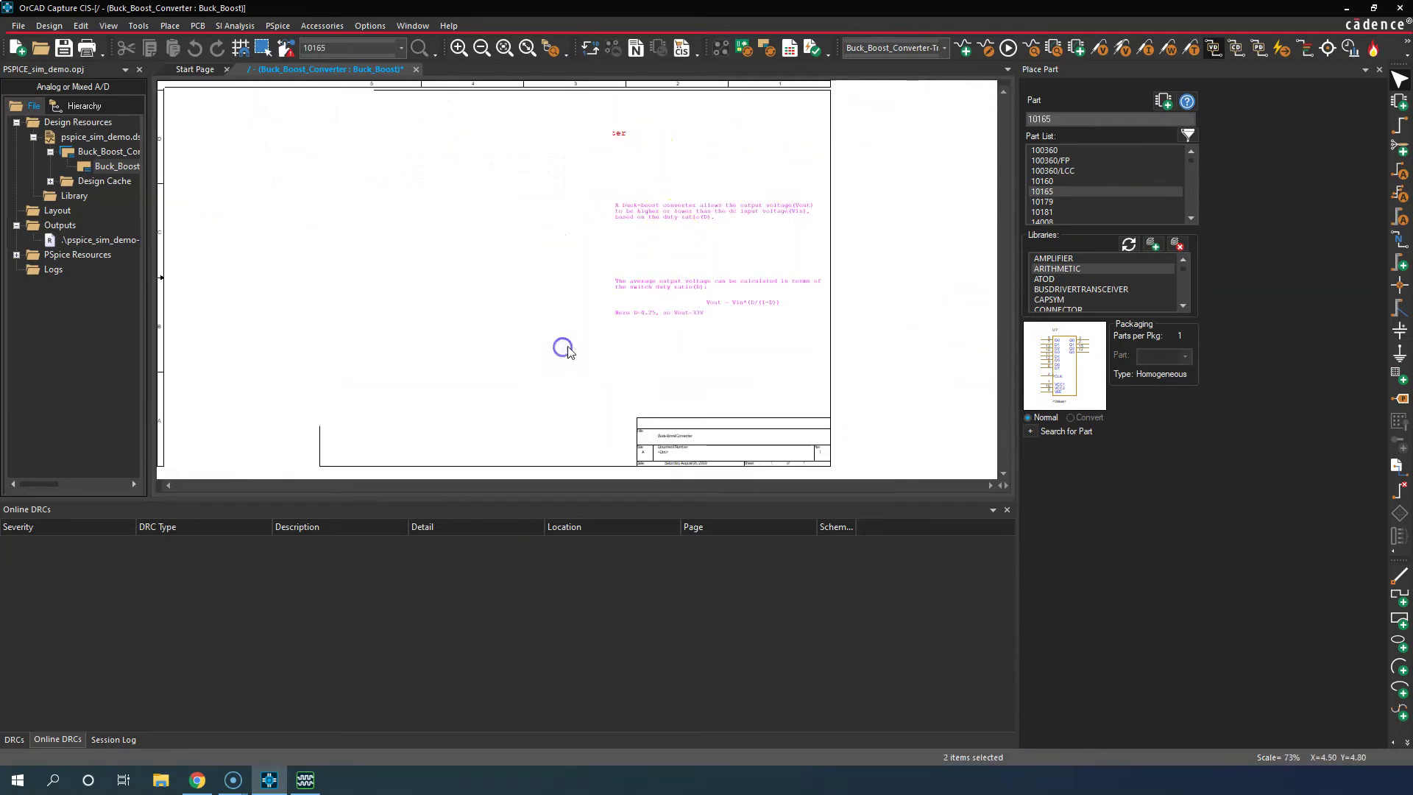
pyautogui.rightClick(683, 335)
pyautogui.click(725, 338)
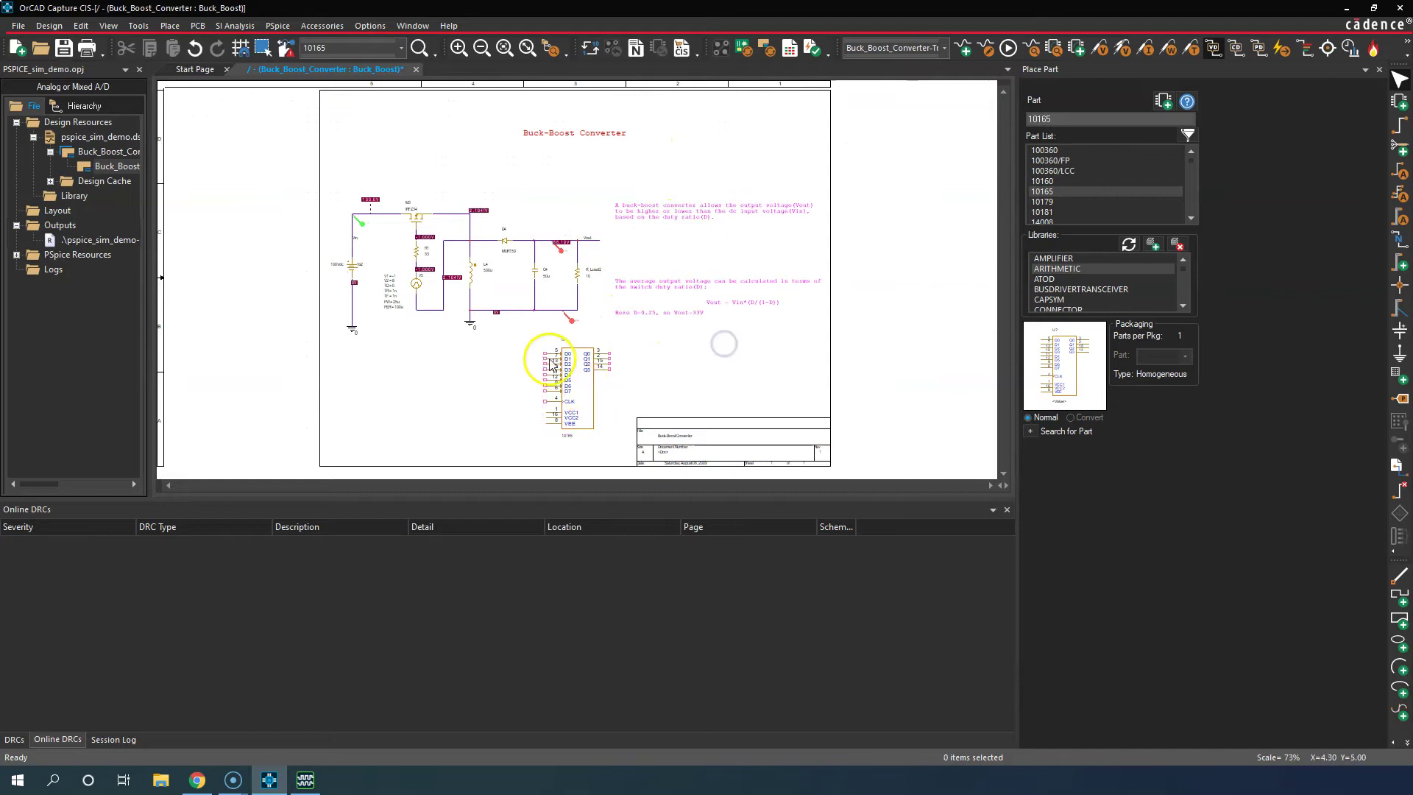
# Step: Check which PSpice model commands are available for the placed 10165 part, and deselect it
pyautogui.keyDown('ctrl'); pyautogui.scroll(4, 552, 343); pyautogui.keyUp('ctrl')
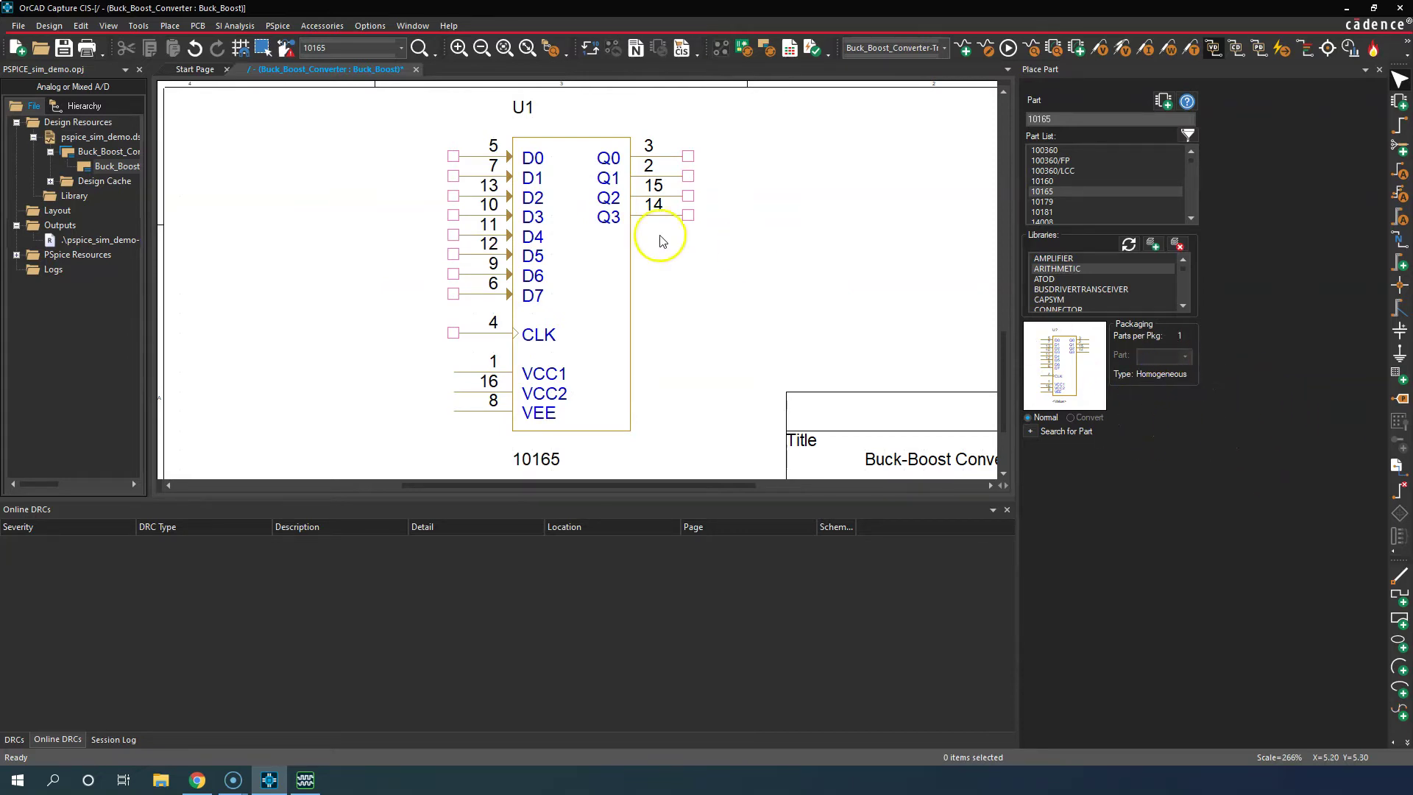
pyautogui.click(583, 274)
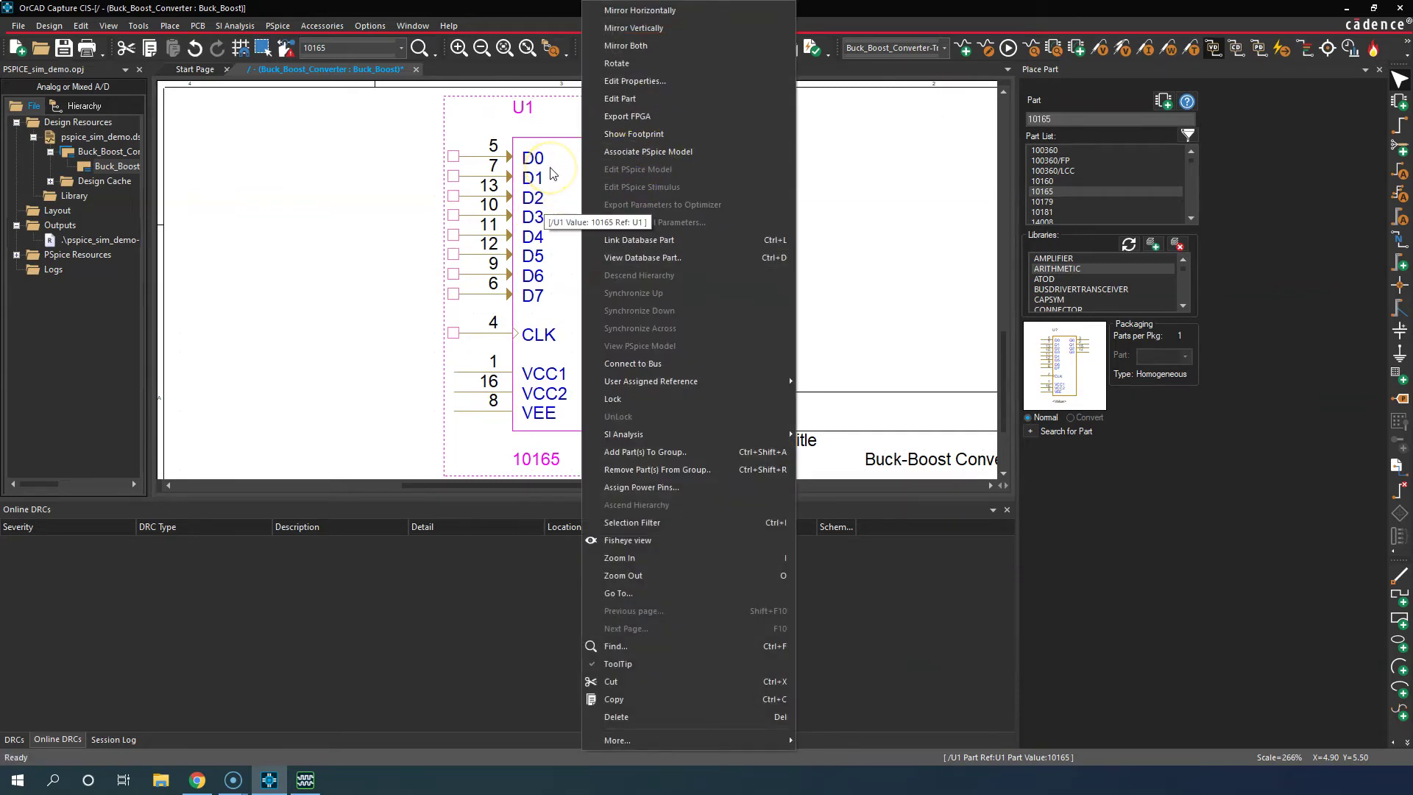
pyautogui.click(318, 208)
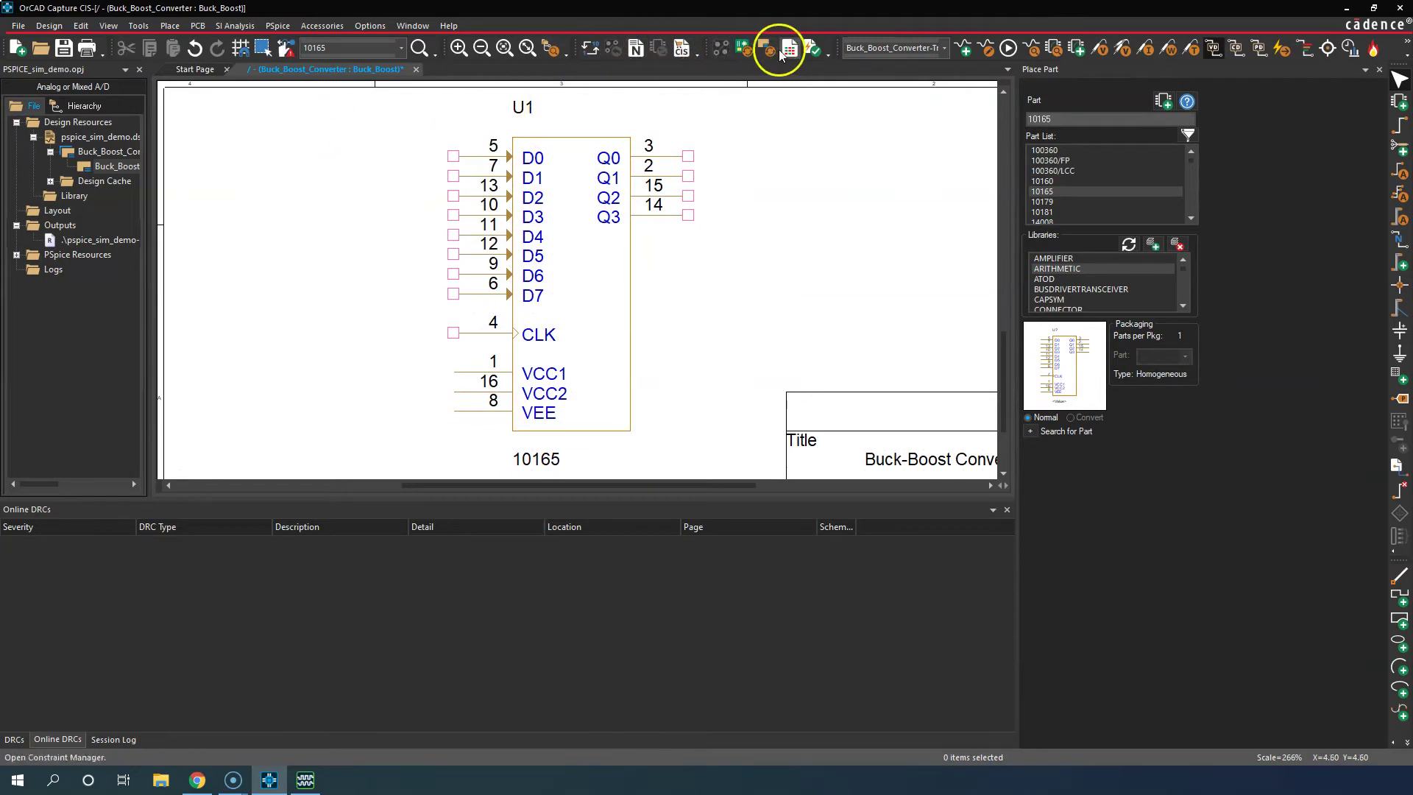
# Step: Run the PSpice simulation with the unconnected 10165 part on the schematic and dismiss the netlist warning dialog
pyautogui.click(1007, 47)
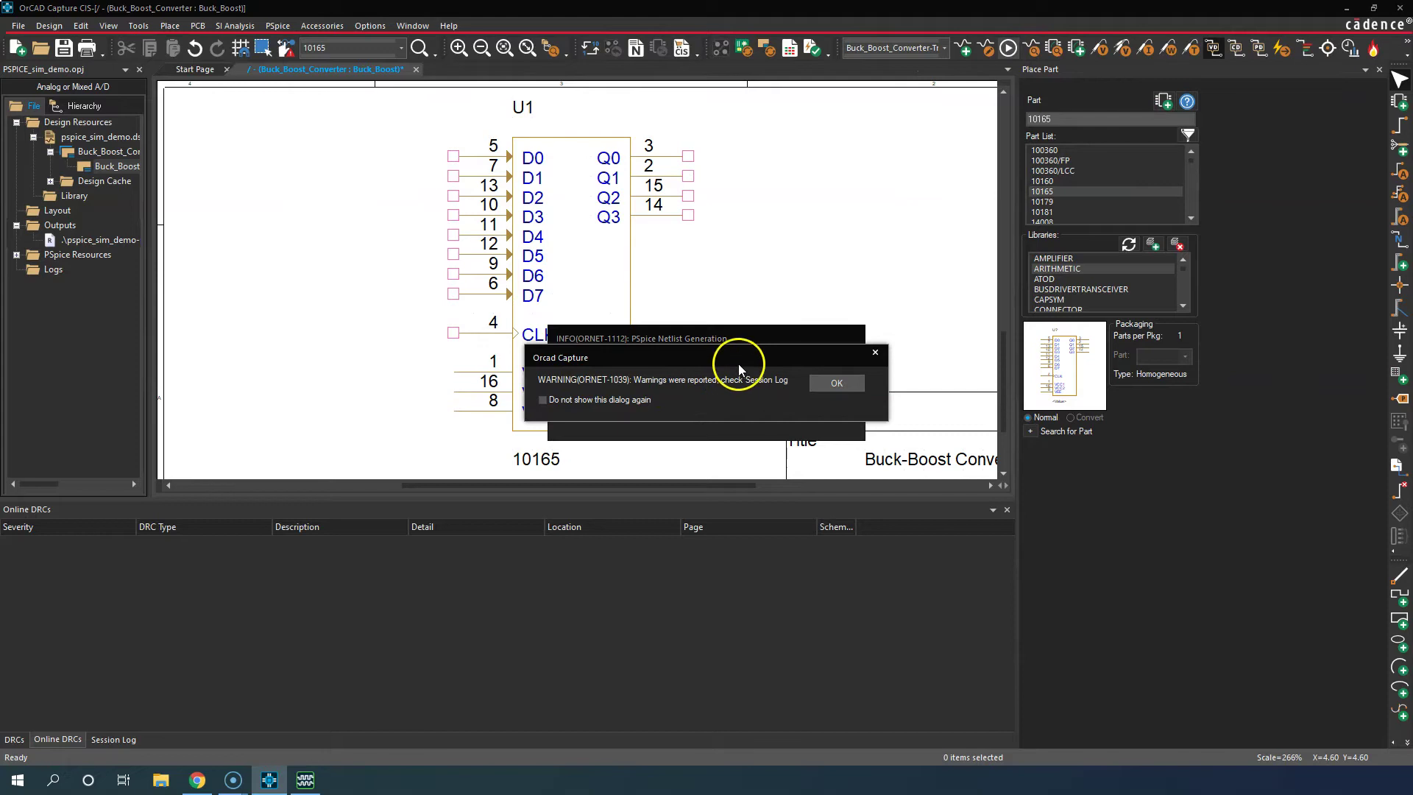
pyautogui.moveTo(724, 352); pyautogui.dragTo(730, 491)
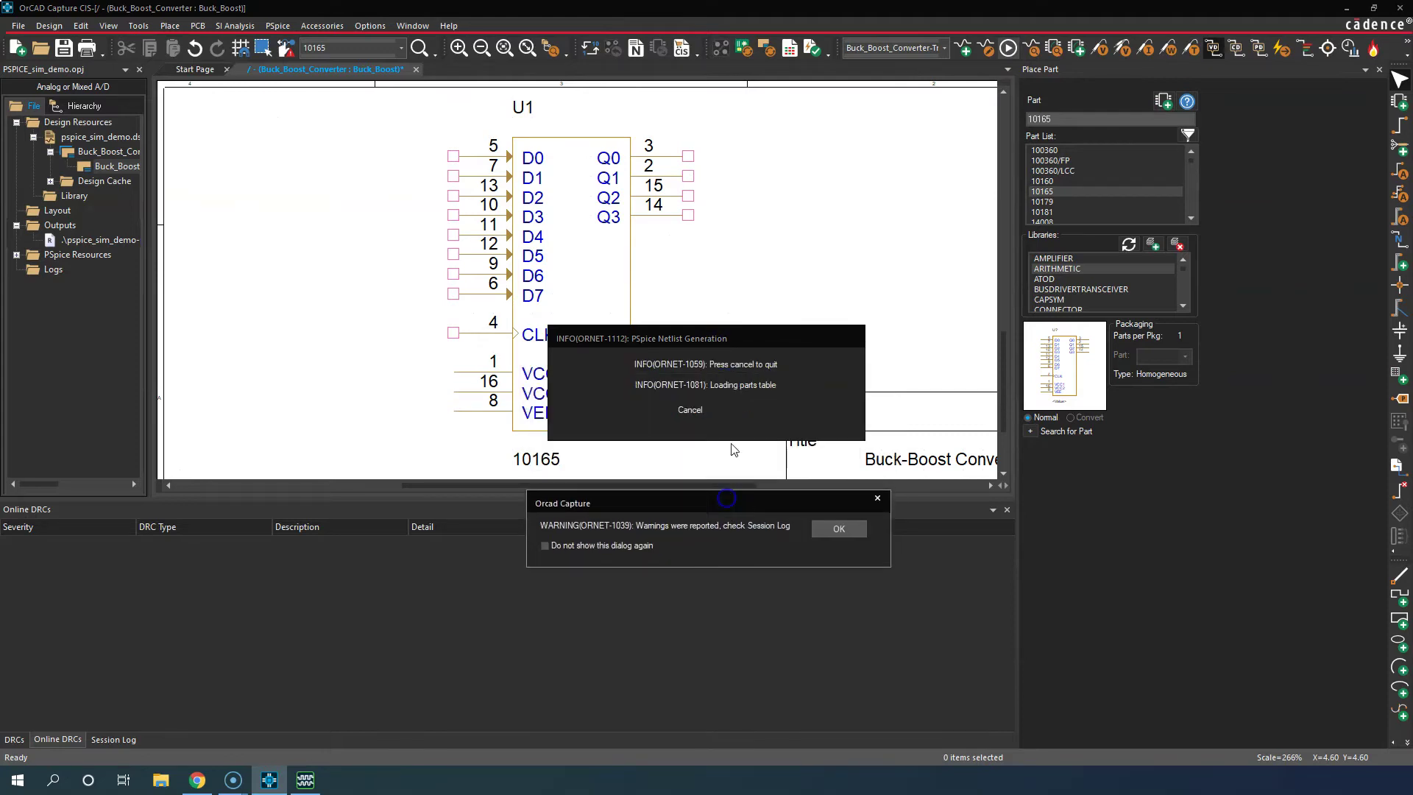
pyautogui.click(851, 529)
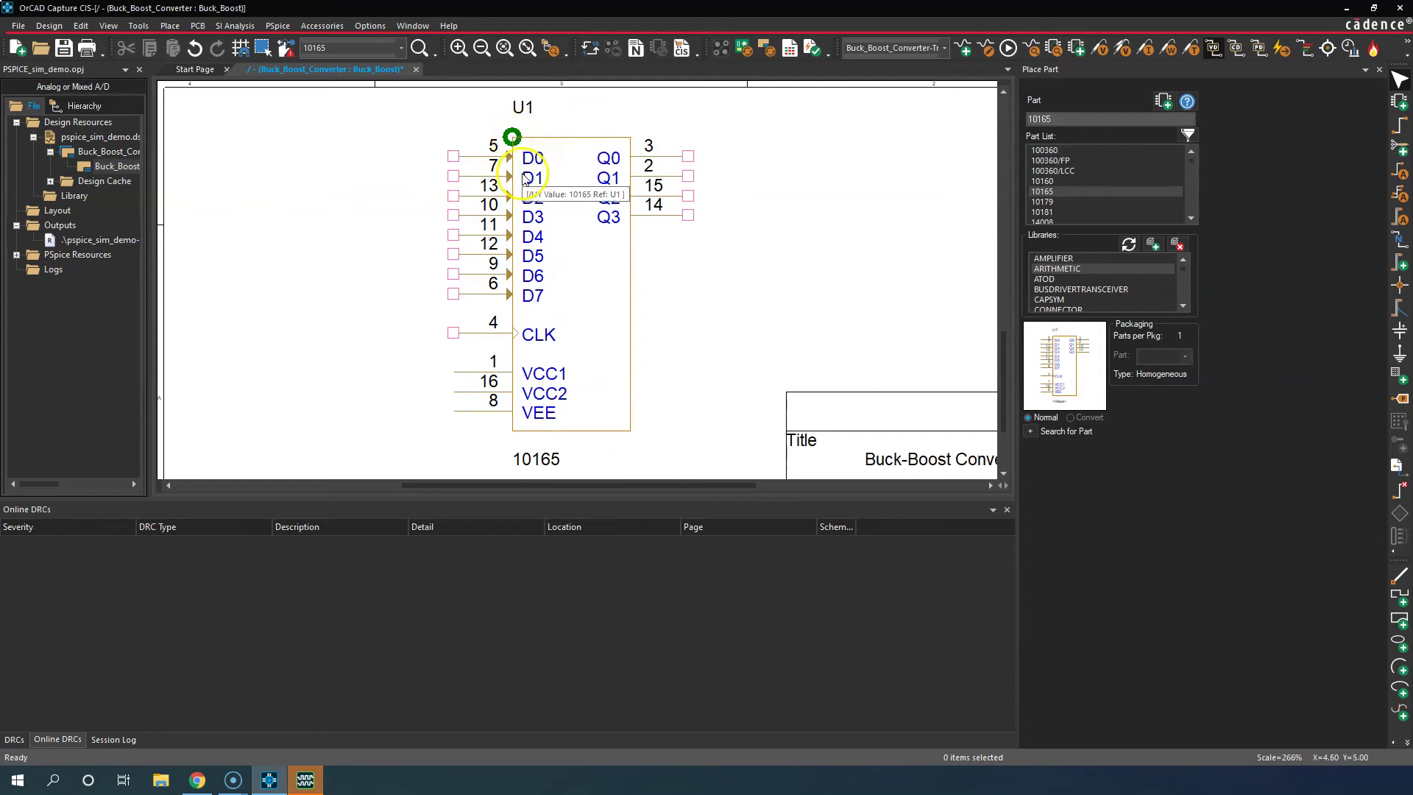
# Step: Read the ORNET-1119 warning about U1 in the Session Log, and select U1 on the schematic
pyautogui.click(118, 739)
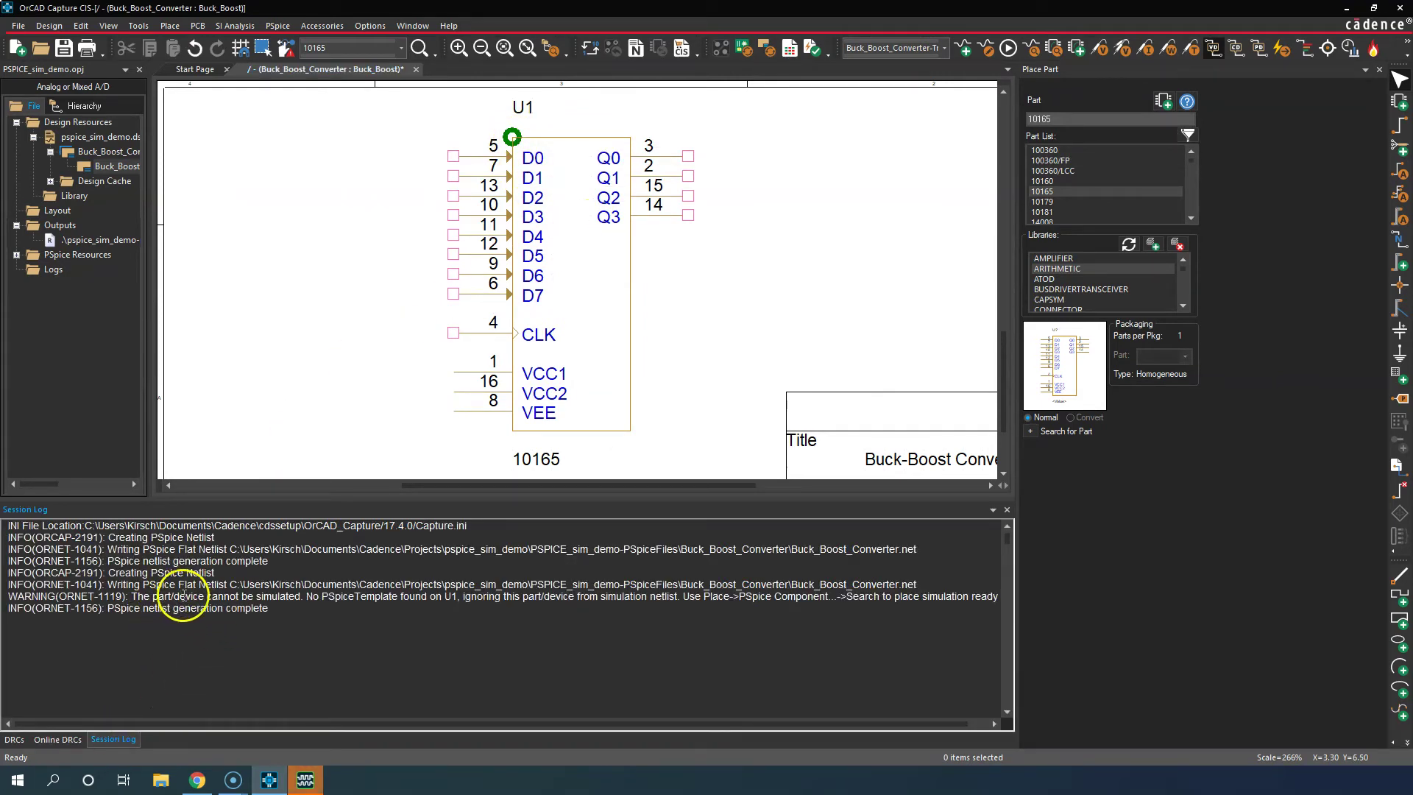
pyautogui.moveTo(147, 596); pyautogui.dragTo(258, 596)
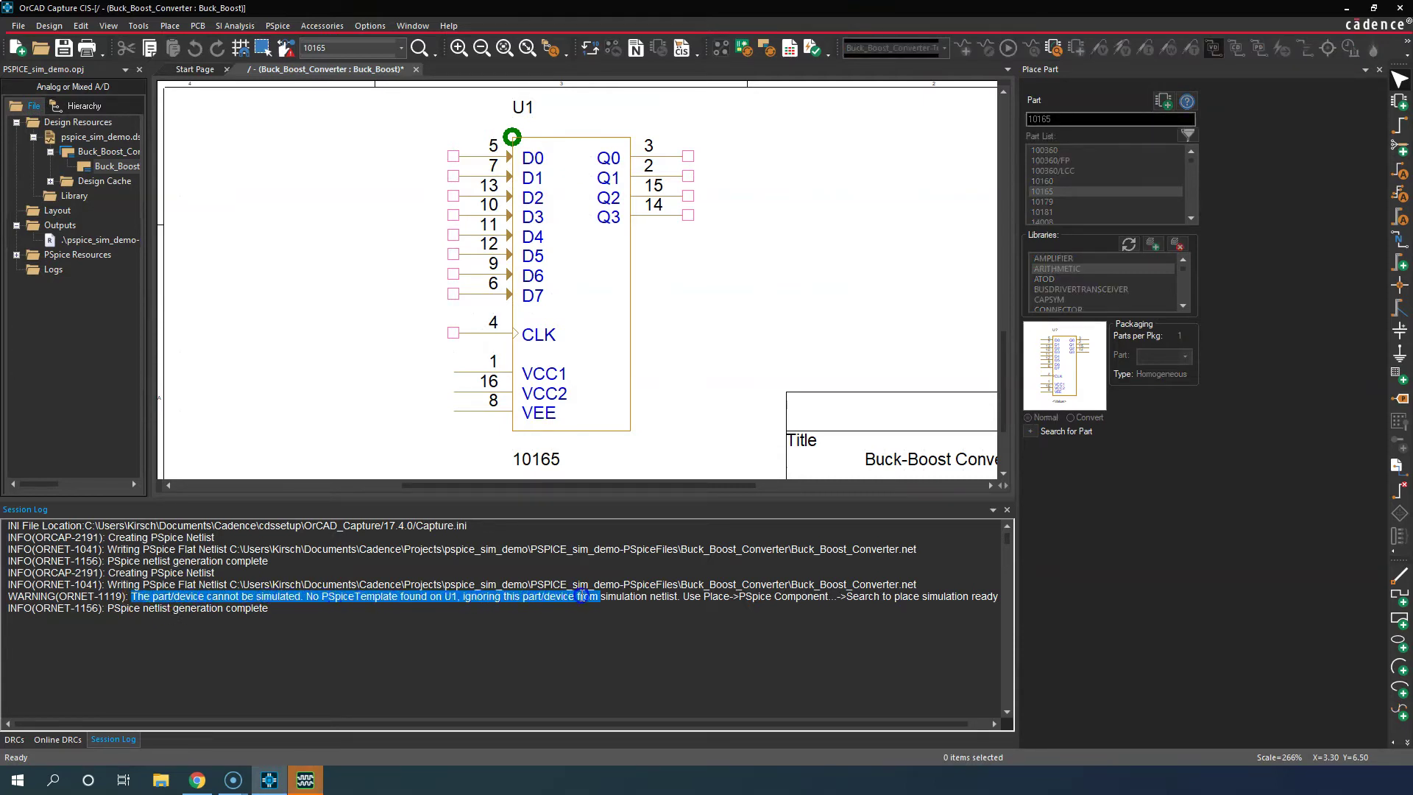
pyautogui.moveTo(667, 594); pyautogui.dragTo(736, 593)
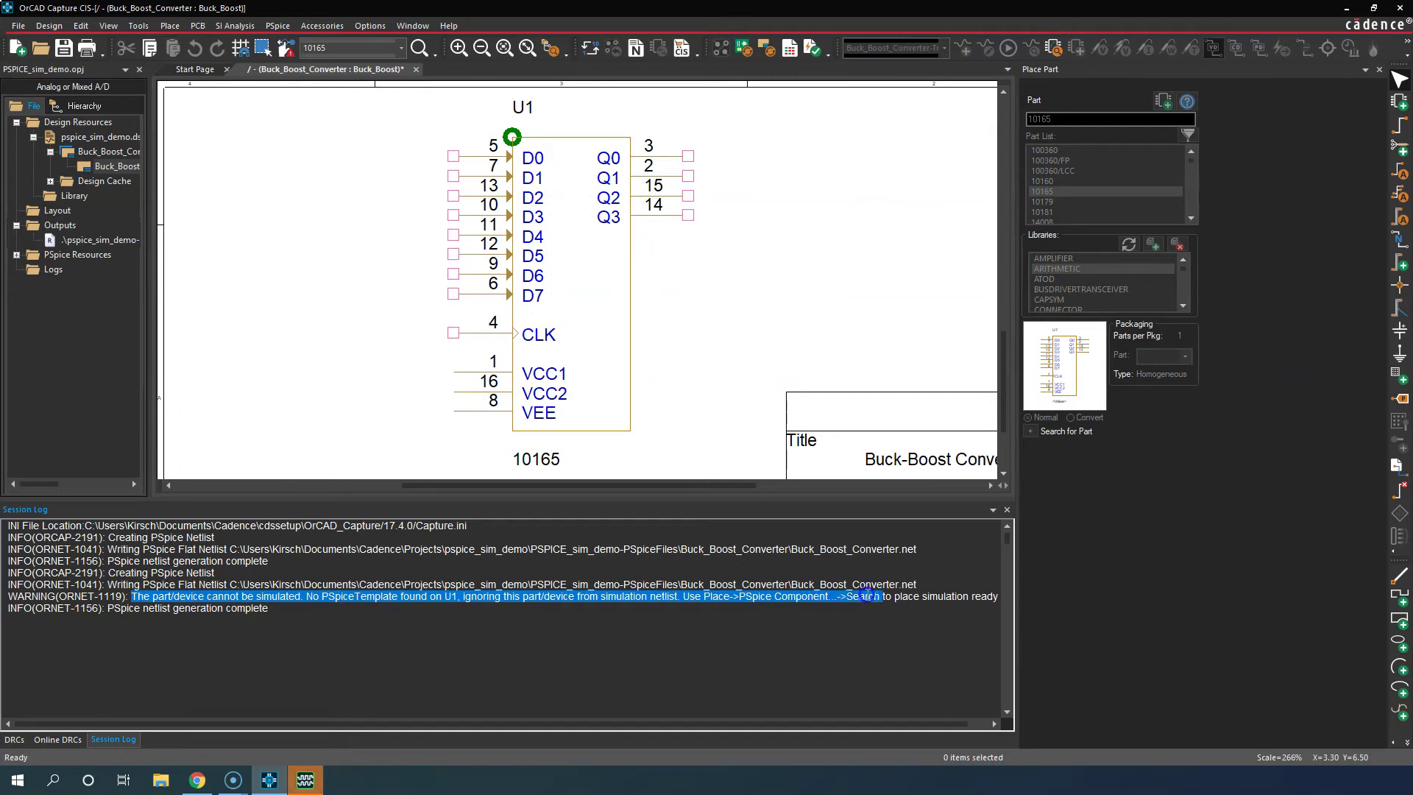
pyautogui.click(621, 240)
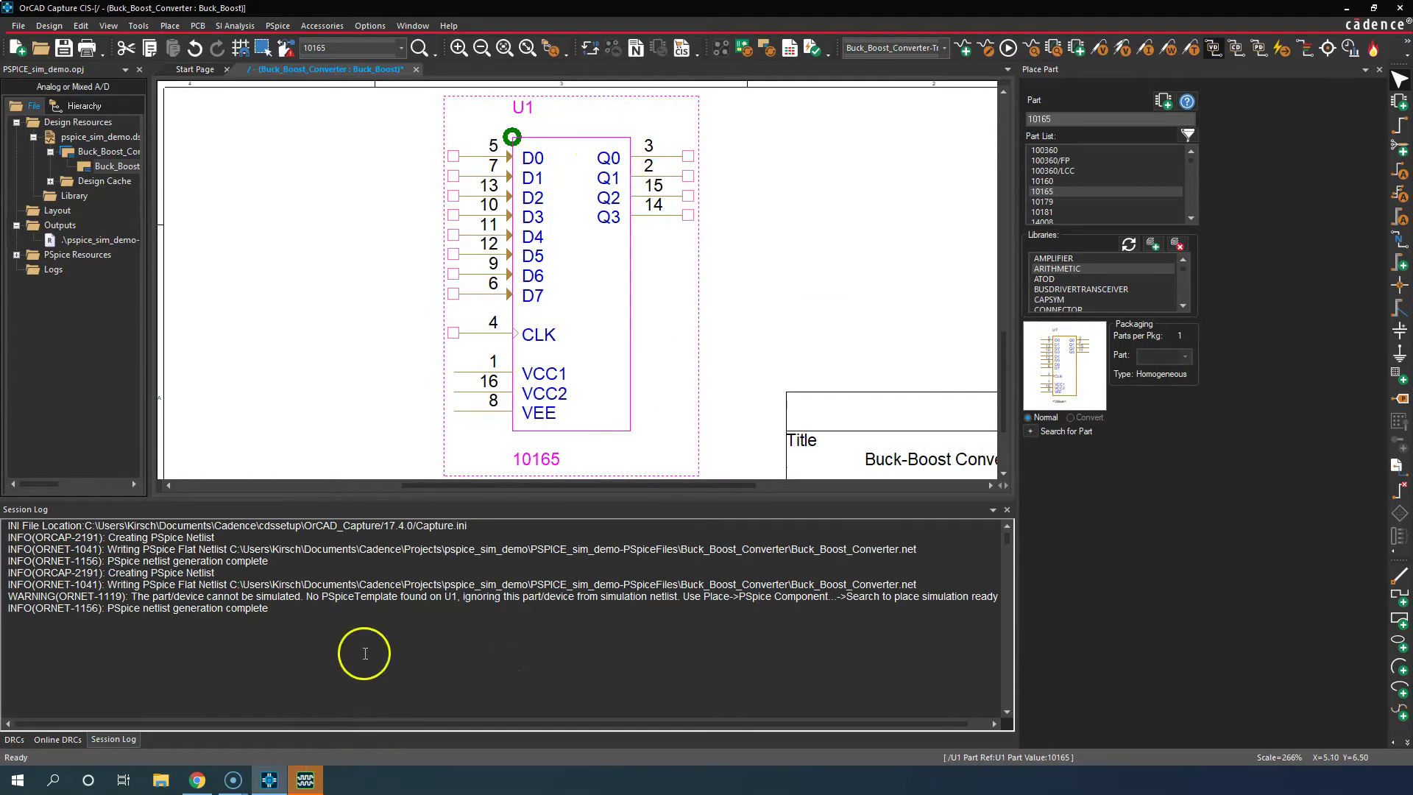
# Step: Examine the converter components, including M3 and D4, in comparison with the 10165 part and its warning marker
pyautogui.scroll(5, 378, 243)
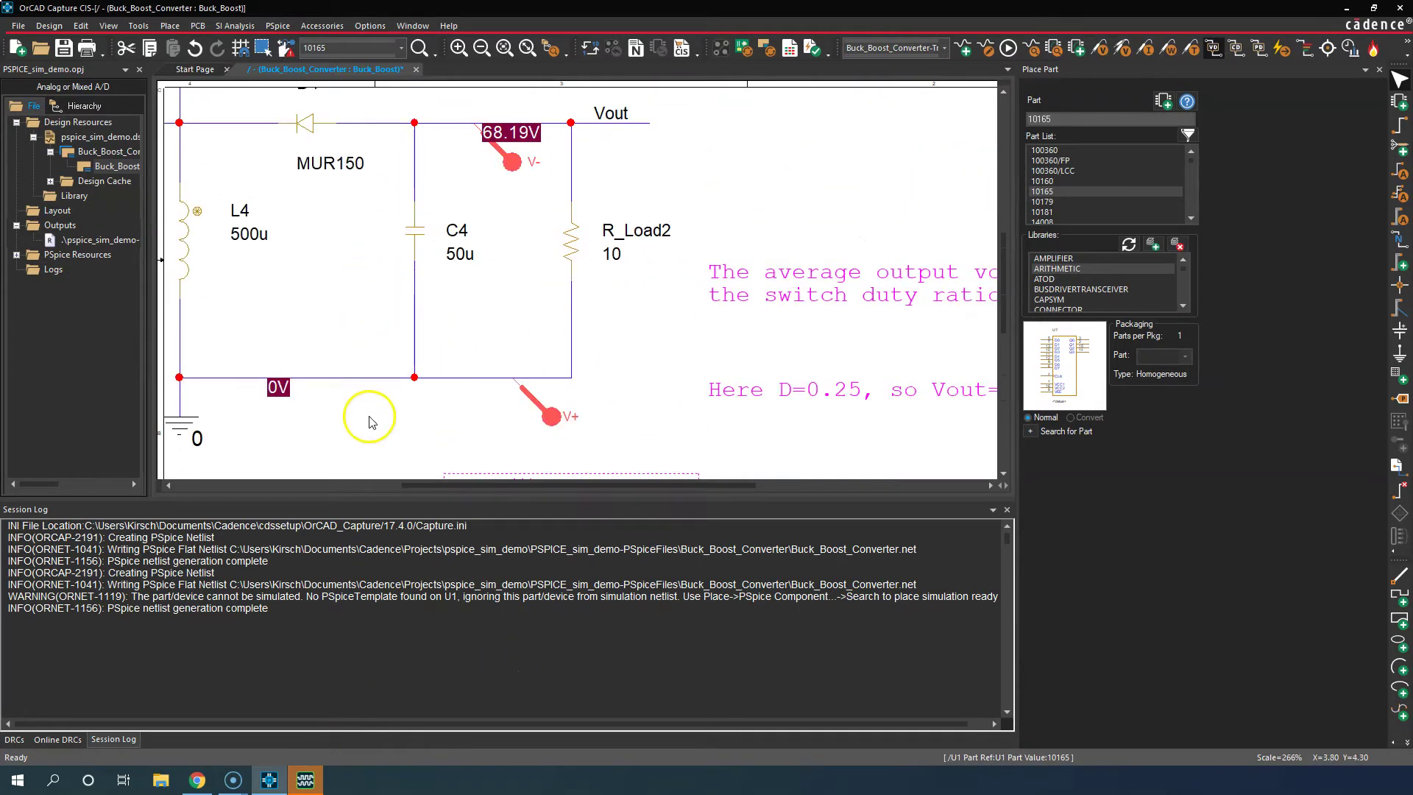
pyautogui.hscroll(-3, 425, 490)
pyautogui.scroll(3, 357, 338)
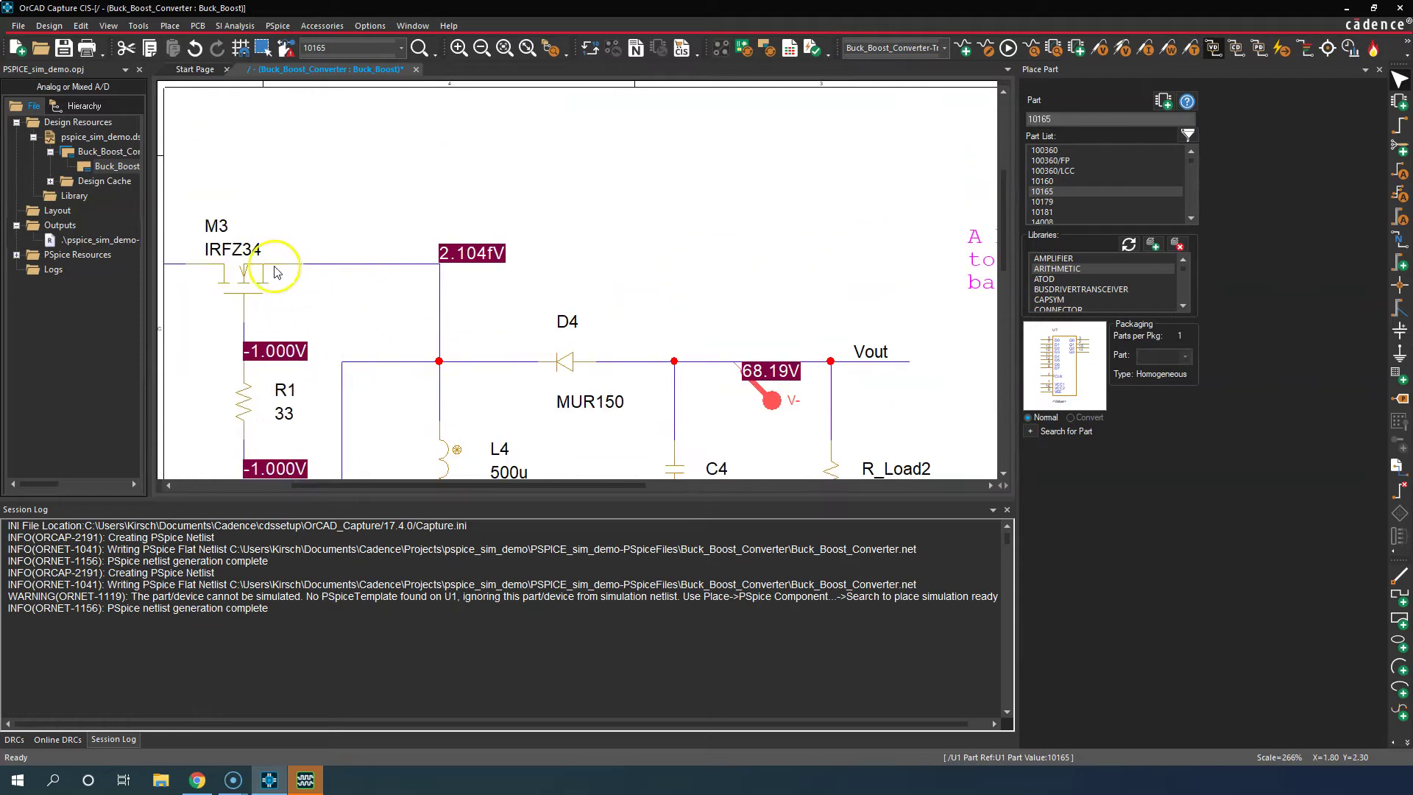
pyautogui.scroll(-7, 700, 397)
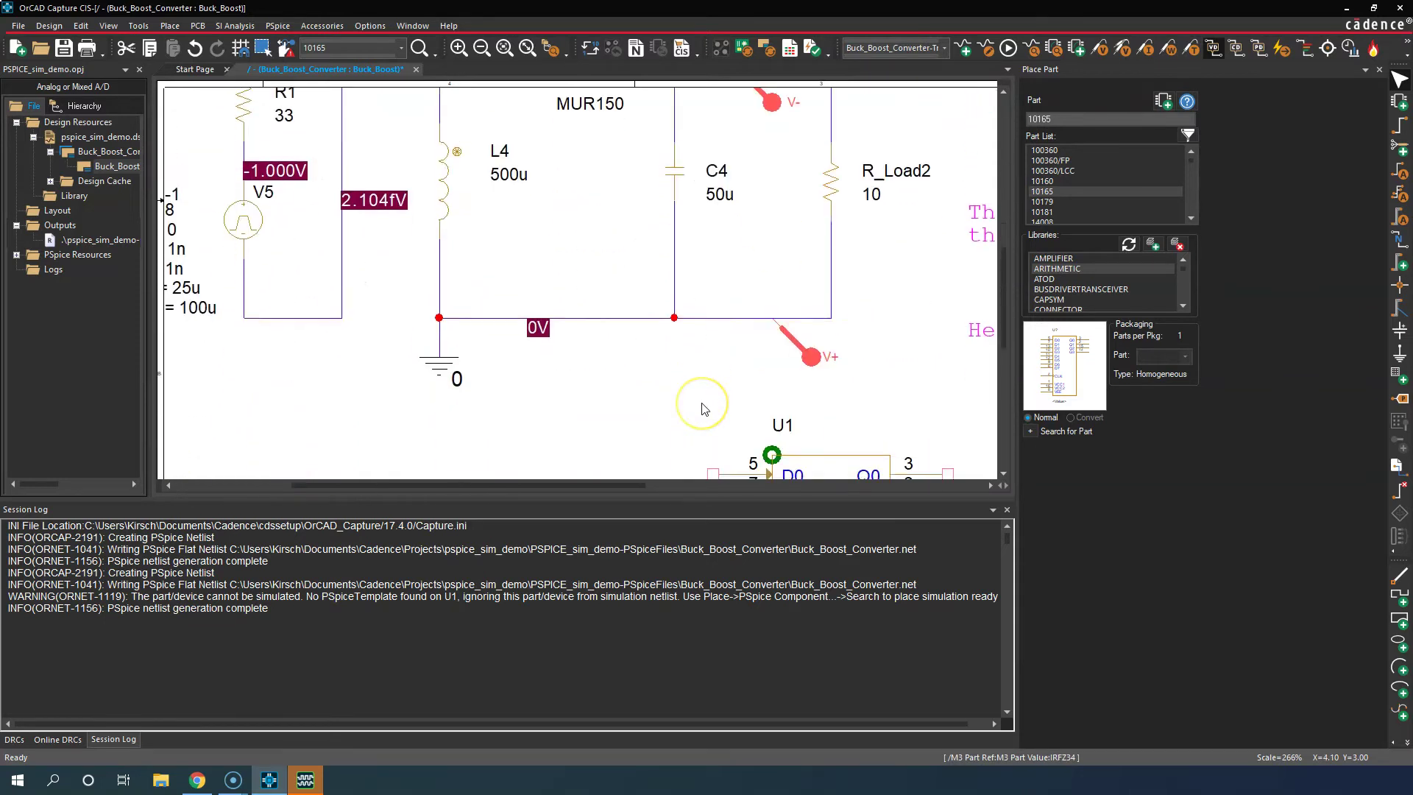
pyautogui.click(838, 337)
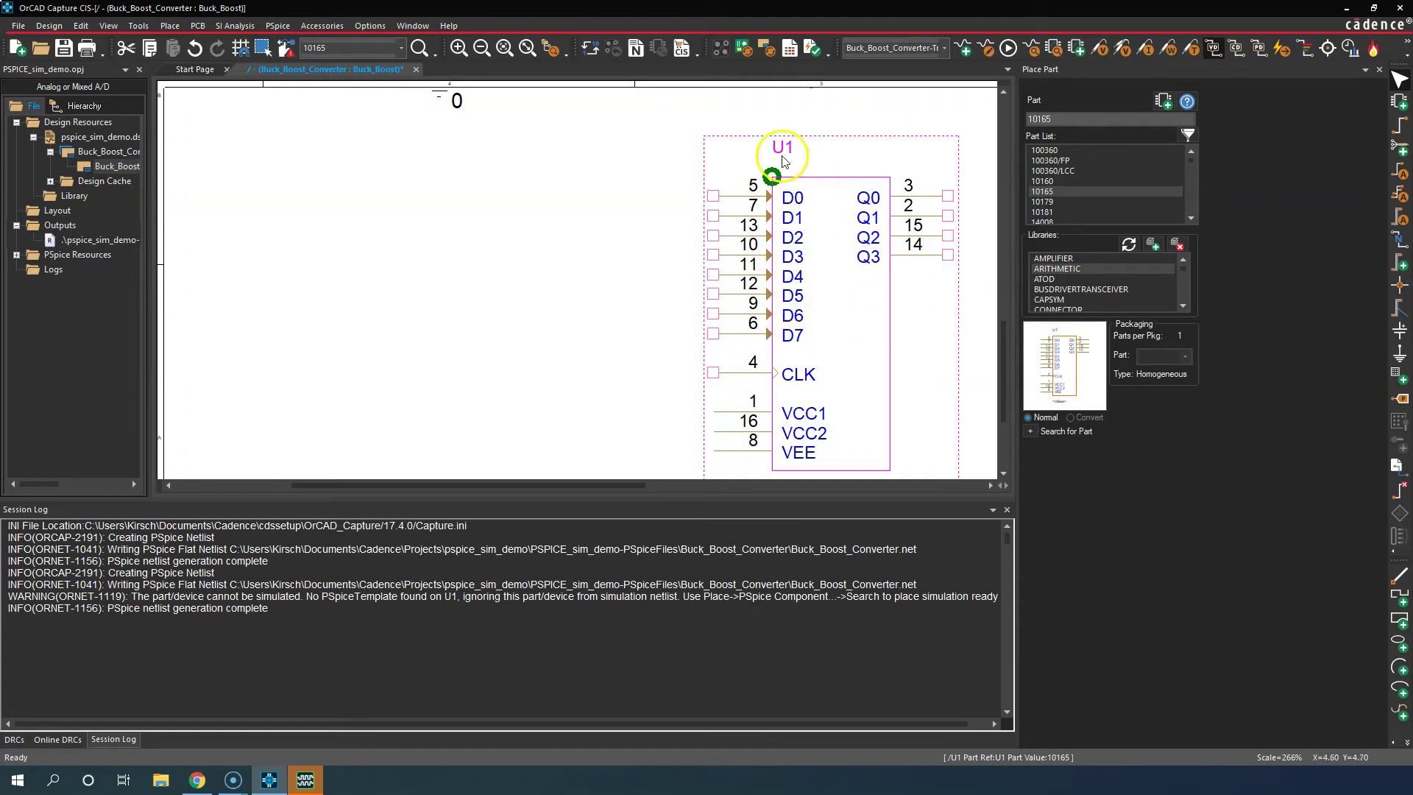
pyautogui.moveTo(576, 487); pyautogui.dragTo(640, 491)
pyautogui.scroll(-1, 739, 277)
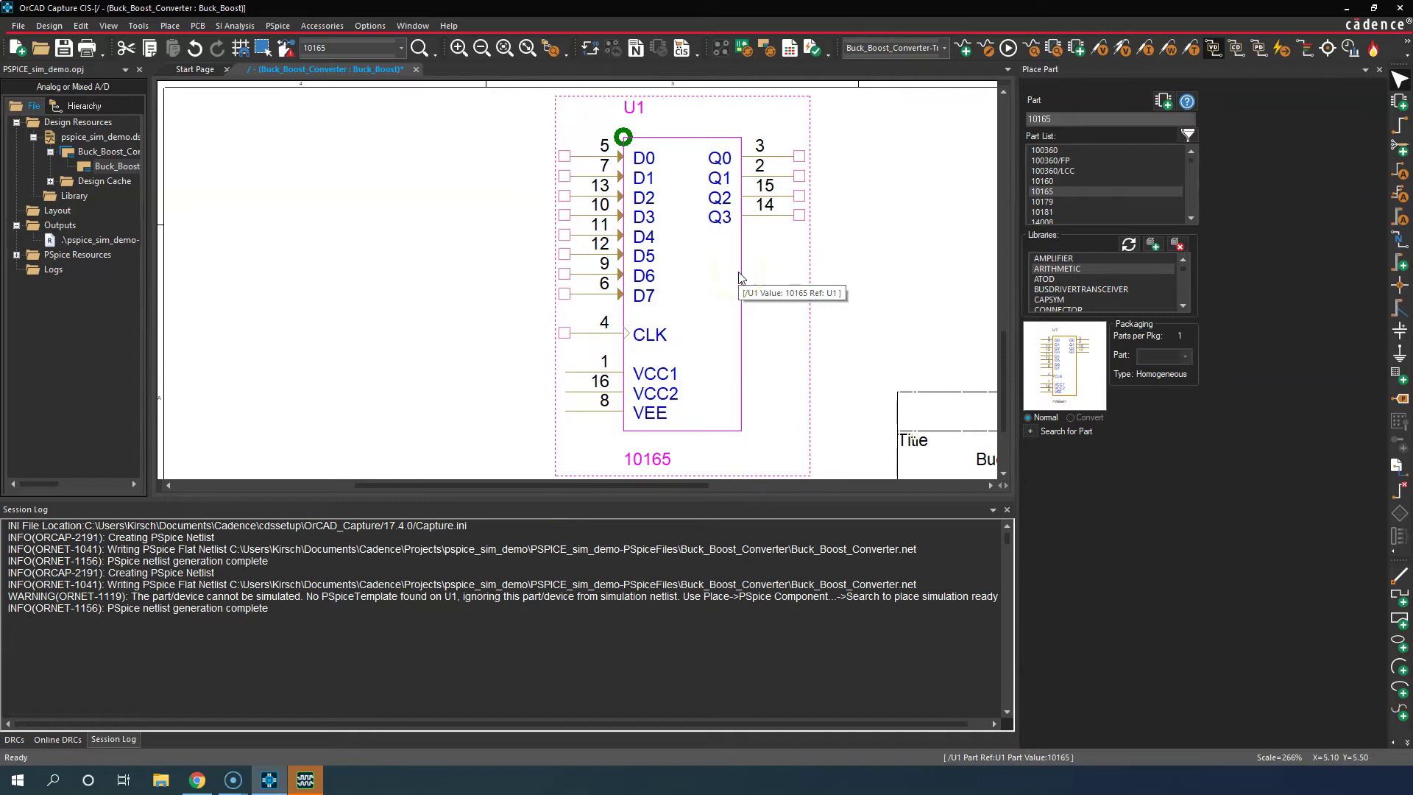
pyautogui.scroll(15, 740, 278)
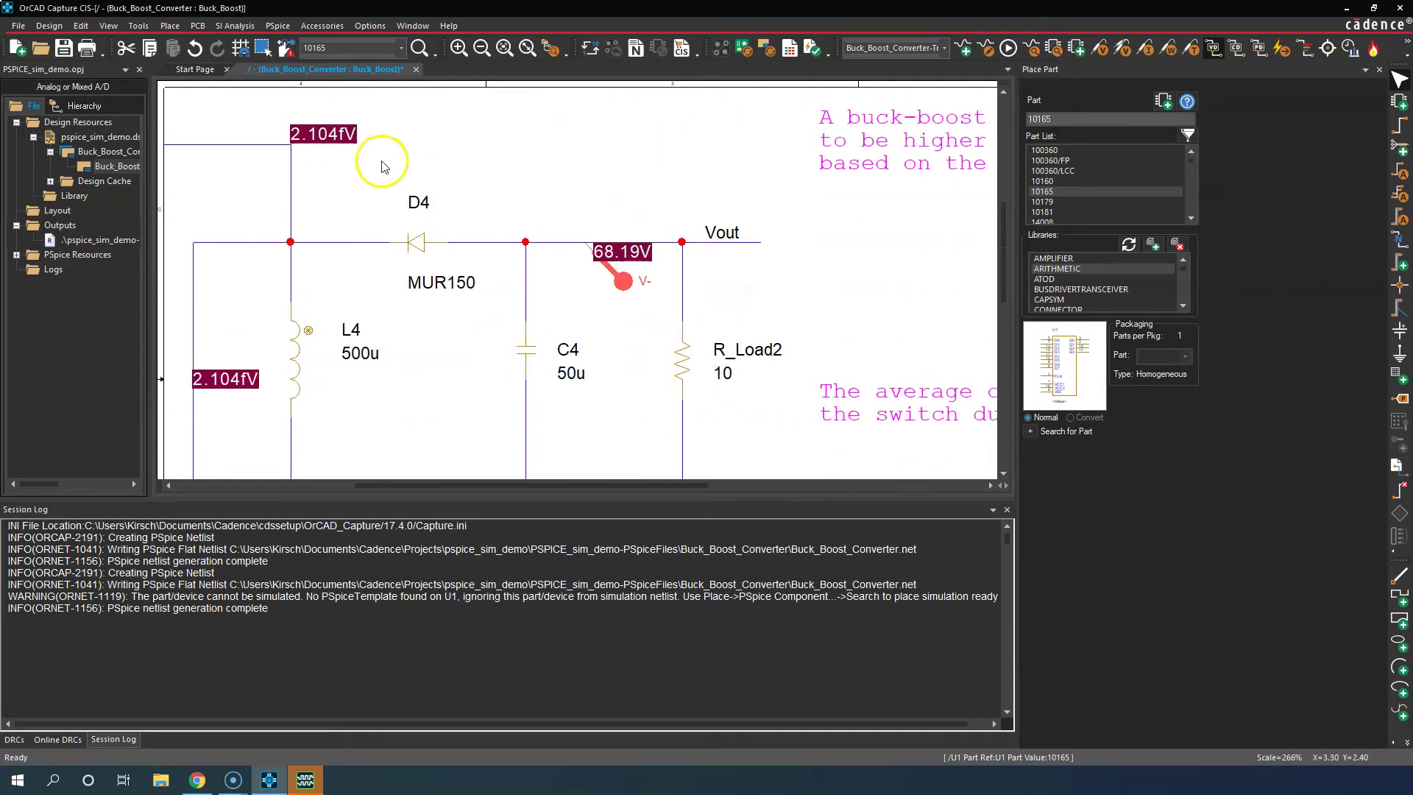
pyautogui.scroll(-9, 457, 243)
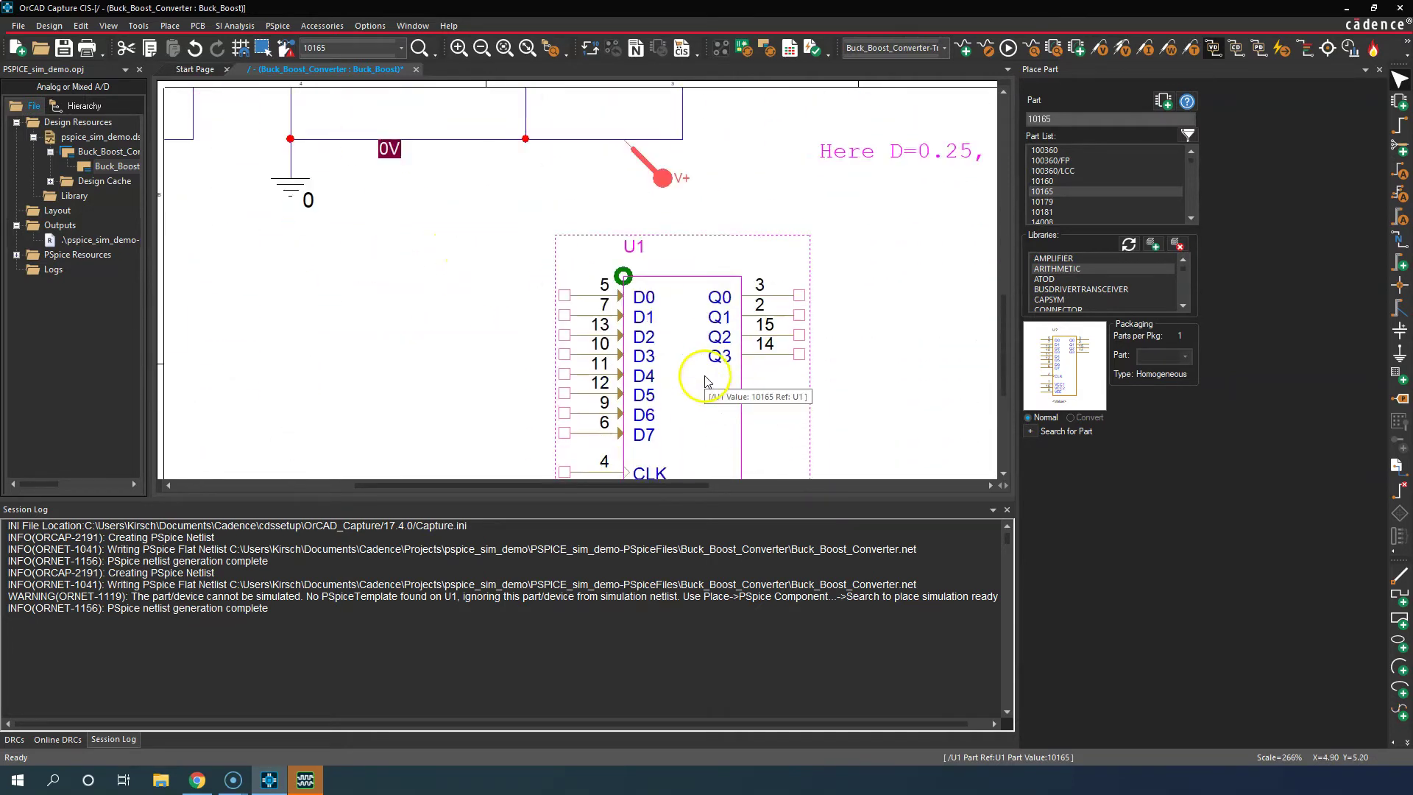
pyautogui.scroll(-5, 706, 376)
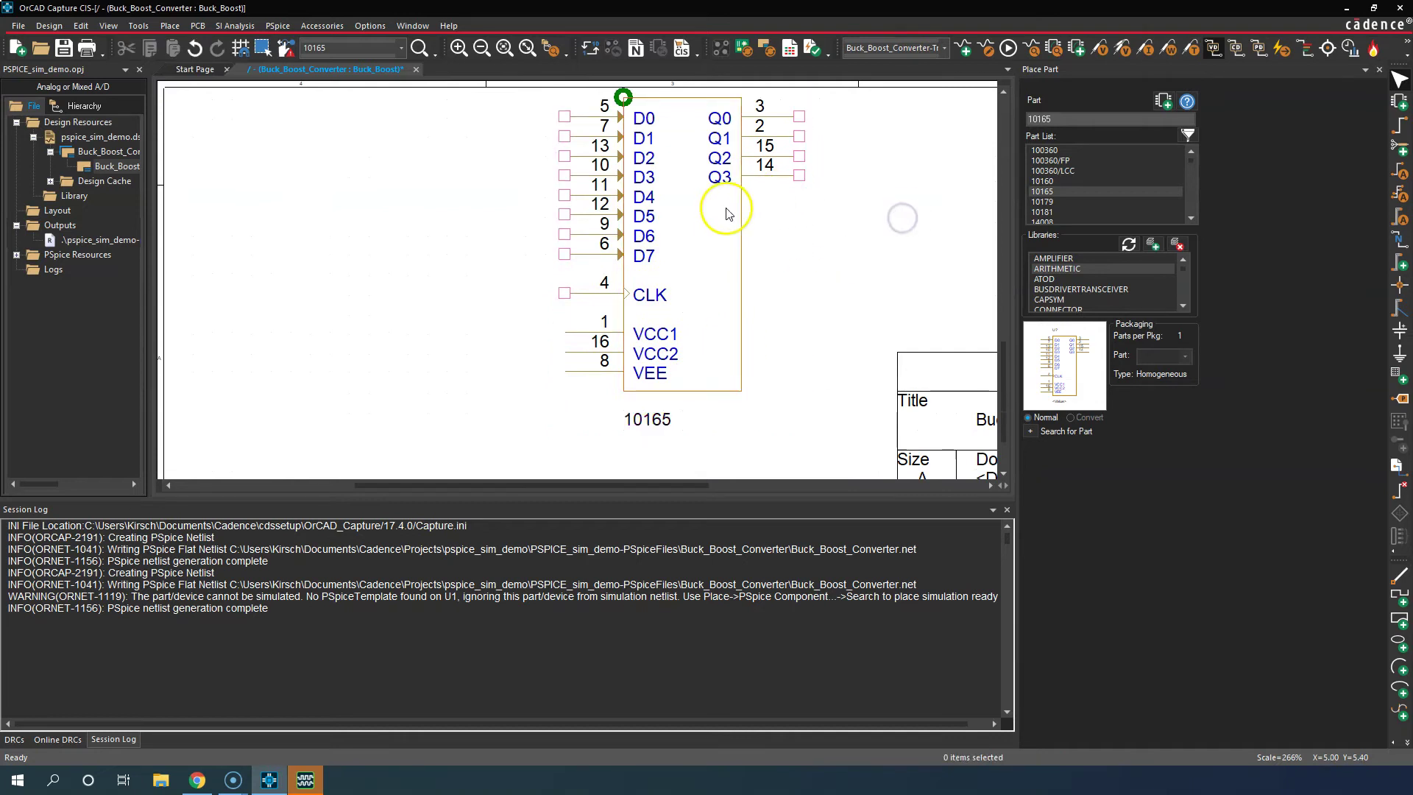
# Step: Open the Associate PSpice Model dialog for U1, agreeing to save the design, and reposition the dialog over the schematic
pyautogui.click(707, 234)
pyautogui.rightClick(708, 236)
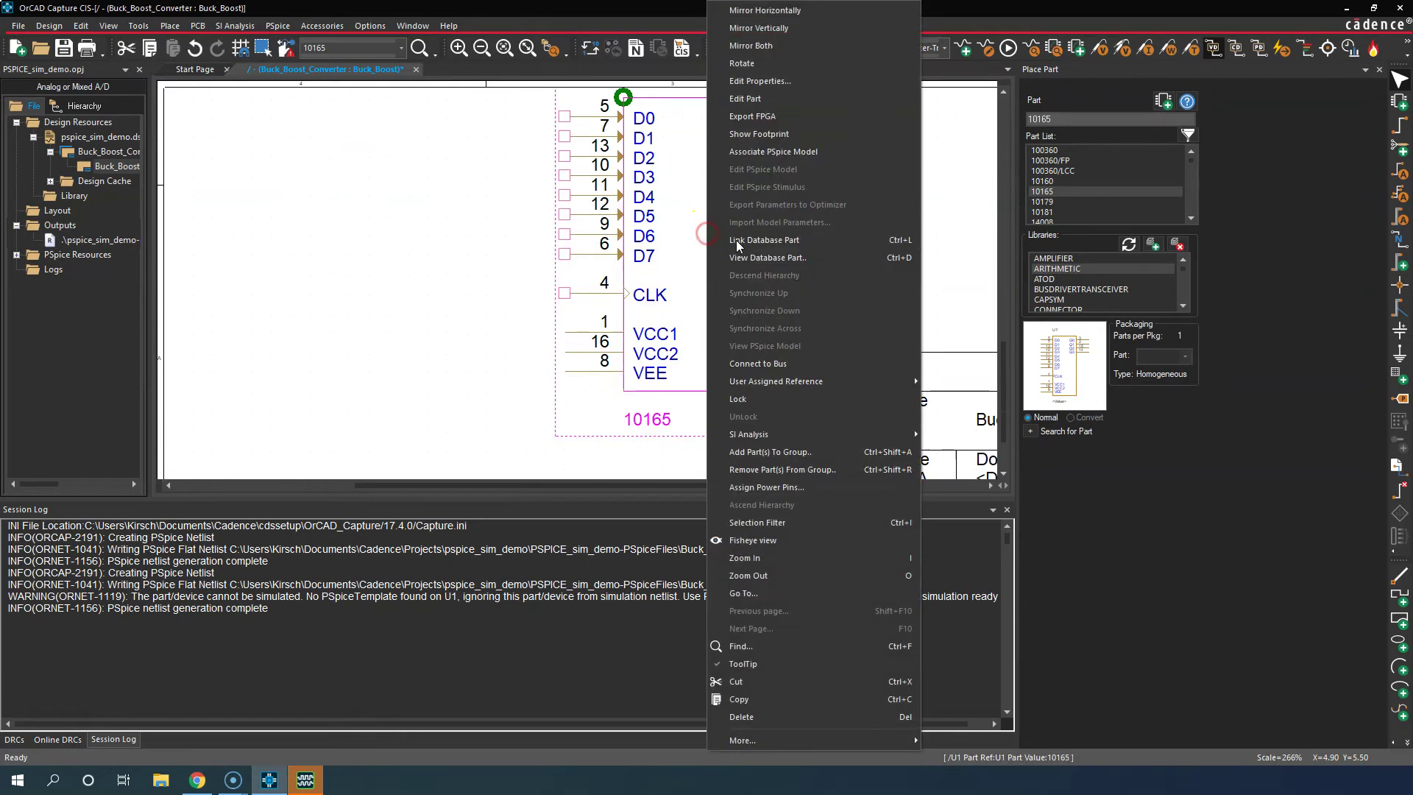
pyautogui.click(764, 148)
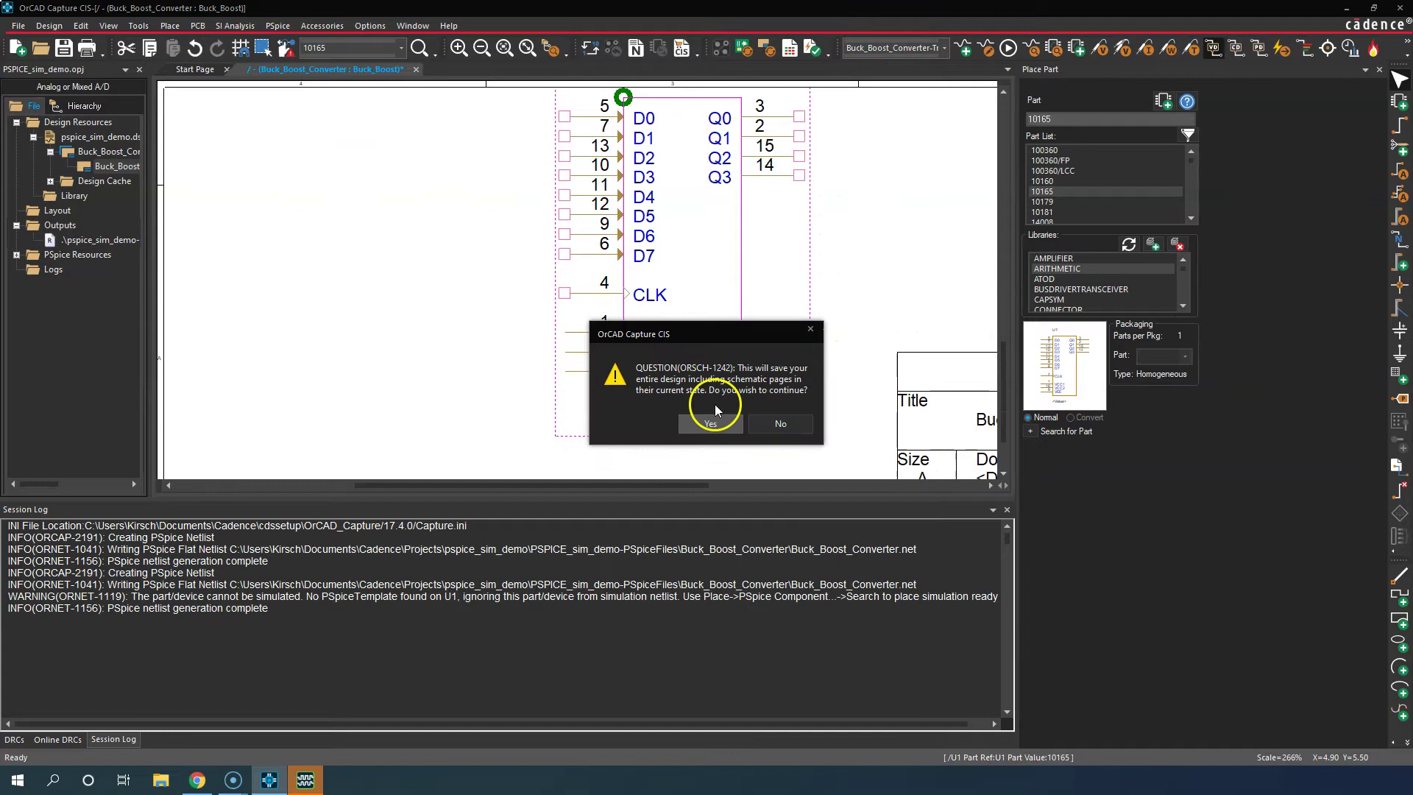
pyautogui.click(718, 426)
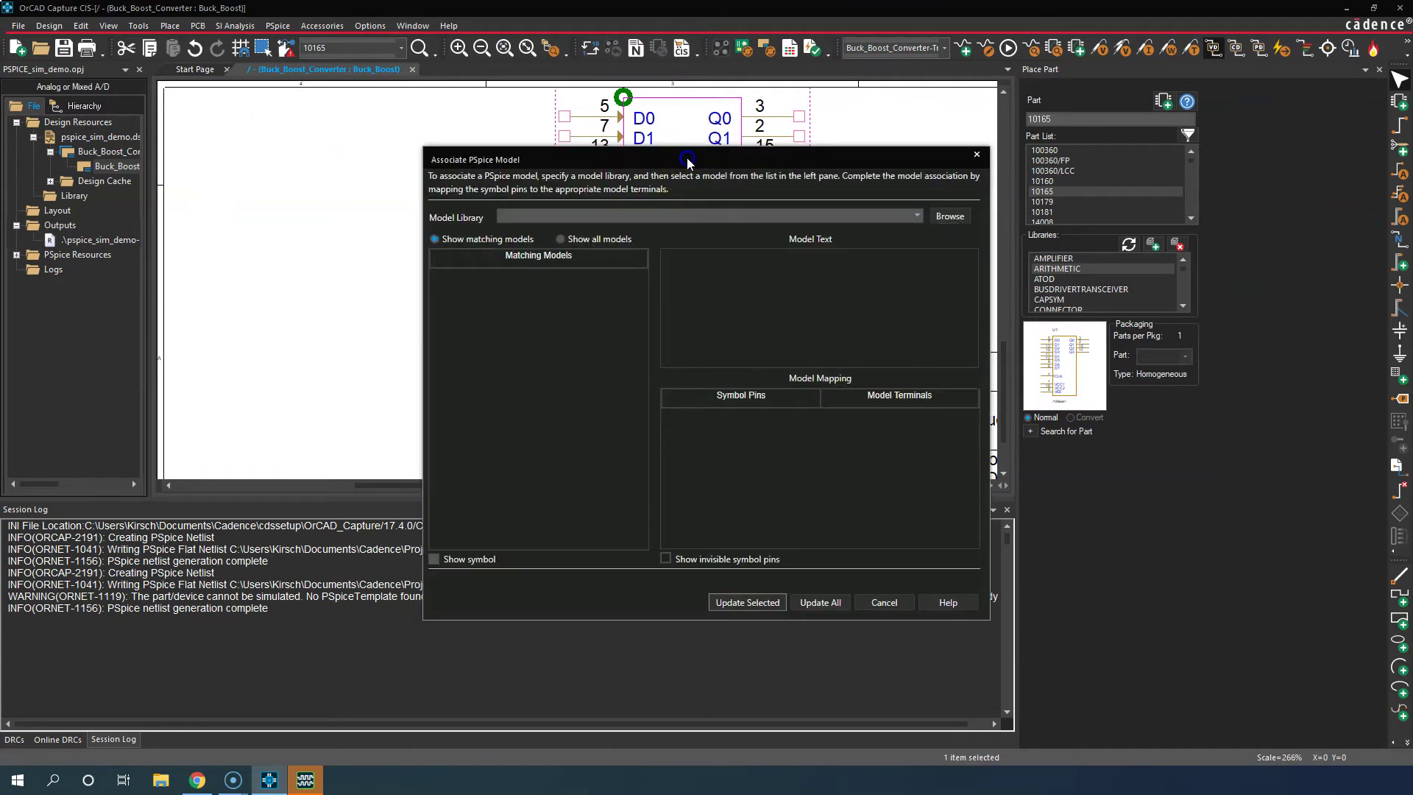
pyautogui.moveTo(687, 157); pyautogui.dragTo(511, 135)
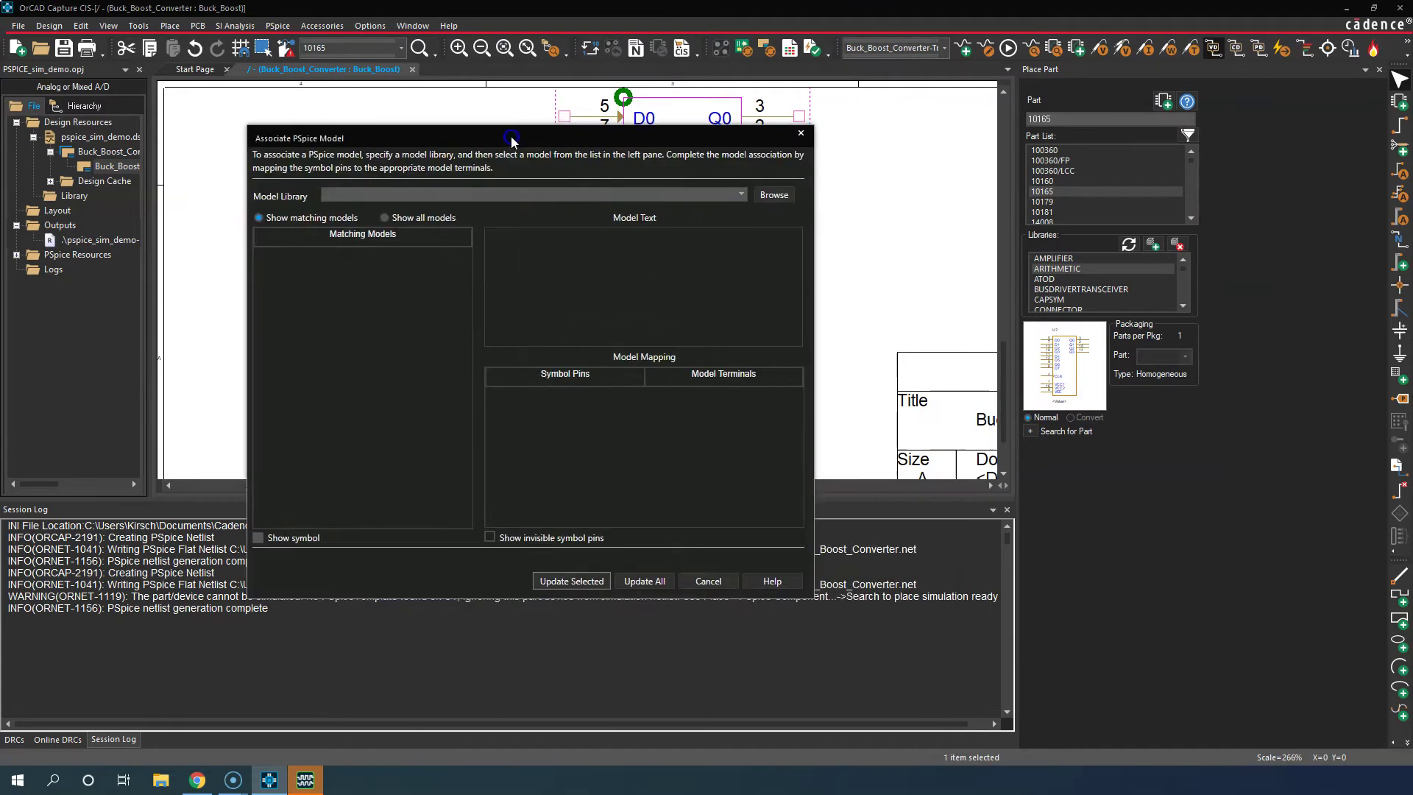
# Step: Browse the PSpice .lib files available as a model library for U1, and cancel the file selection
pyautogui.click(731, 191)
pyautogui.click(767, 194)
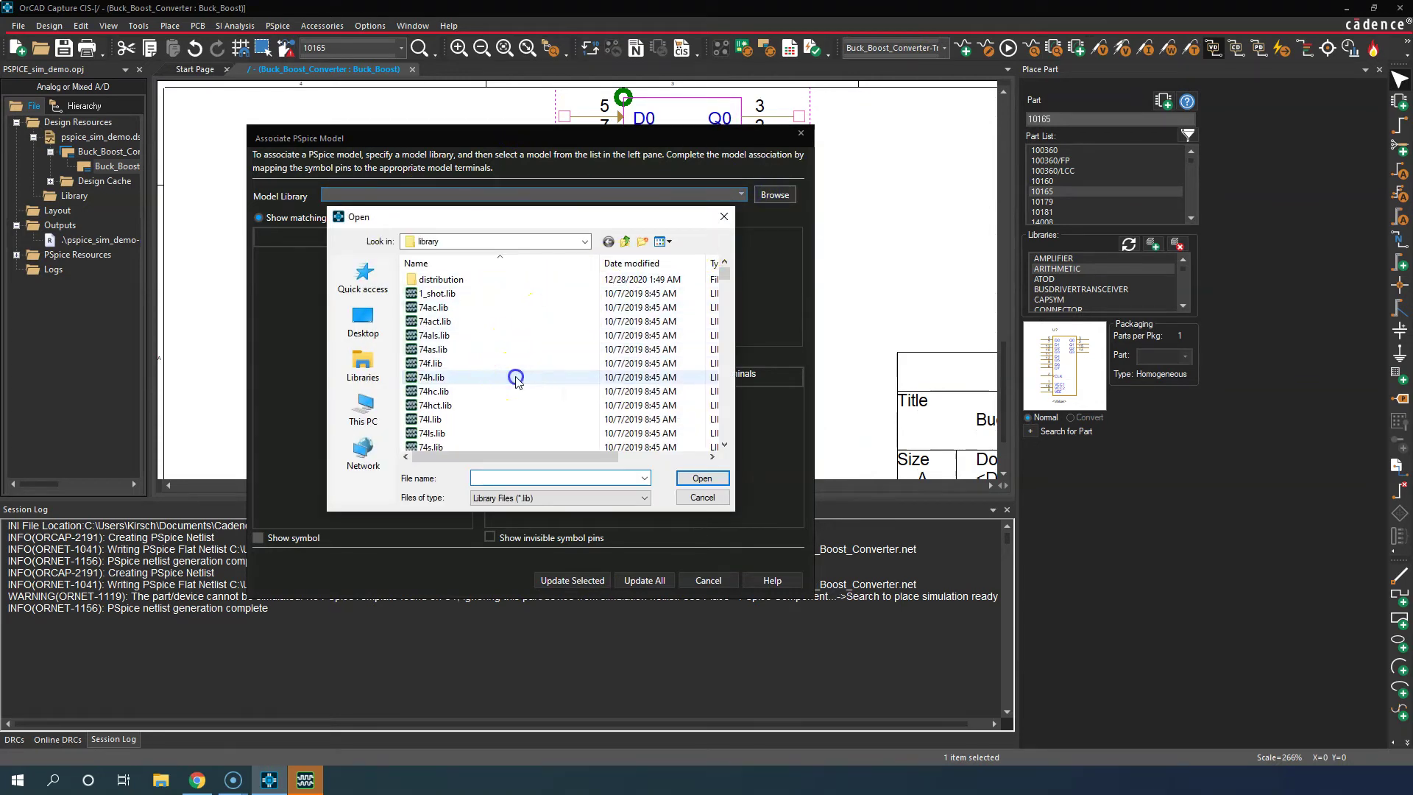
pyautogui.click(529, 377)
pyautogui.scroll(-5, 530, 410)
pyautogui.scroll(-2, 536, 421)
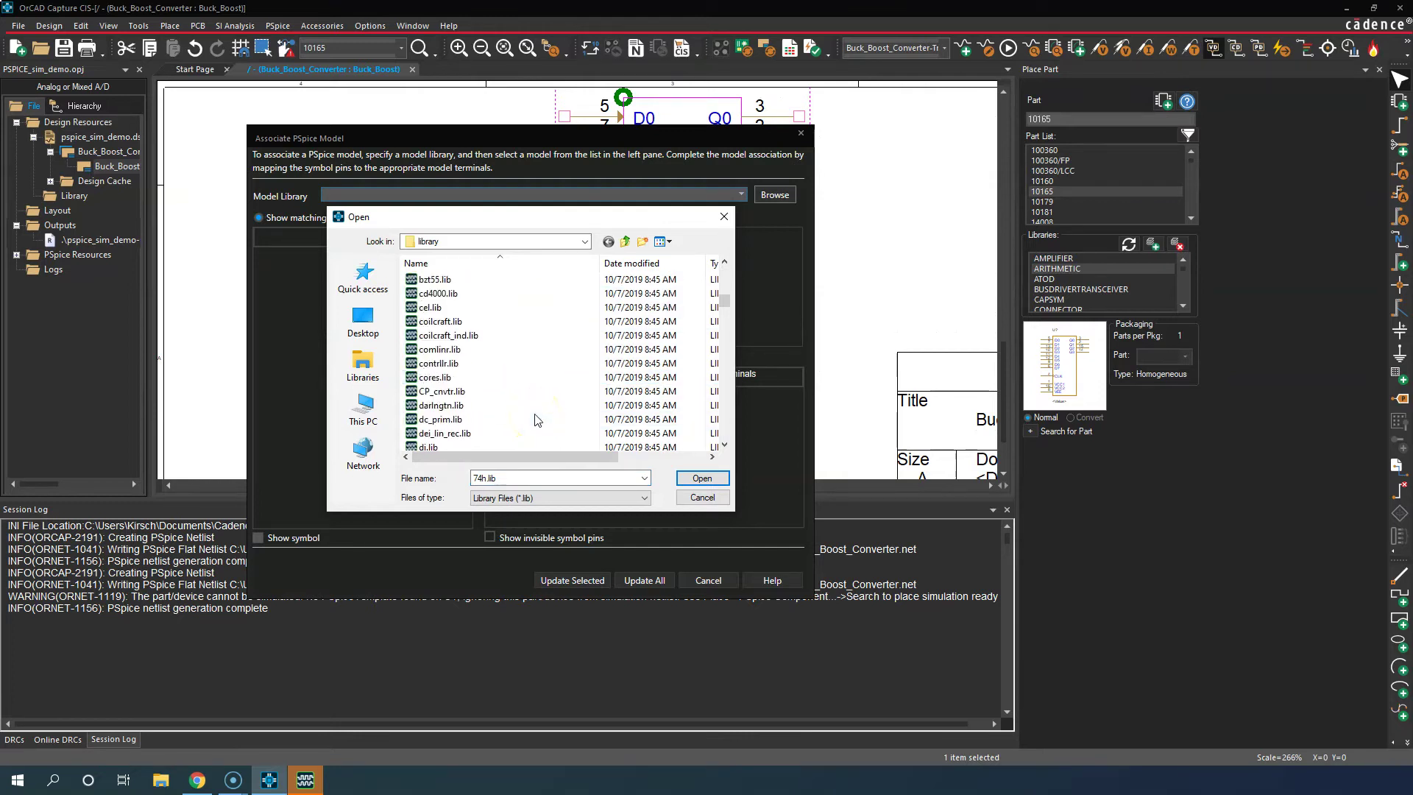
pyautogui.scroll(2, 536, 421)
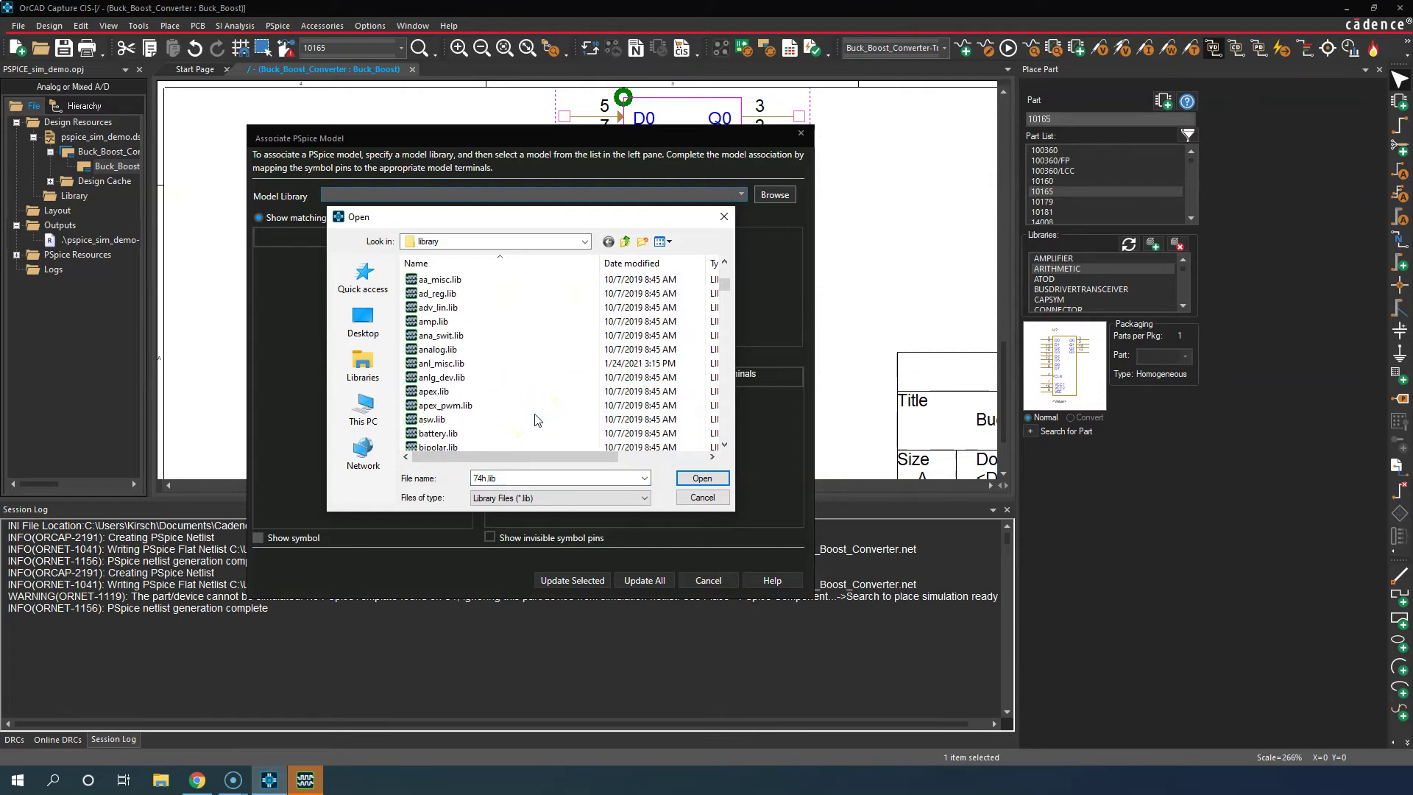
pyautogui.scroll(3, 487, 409)
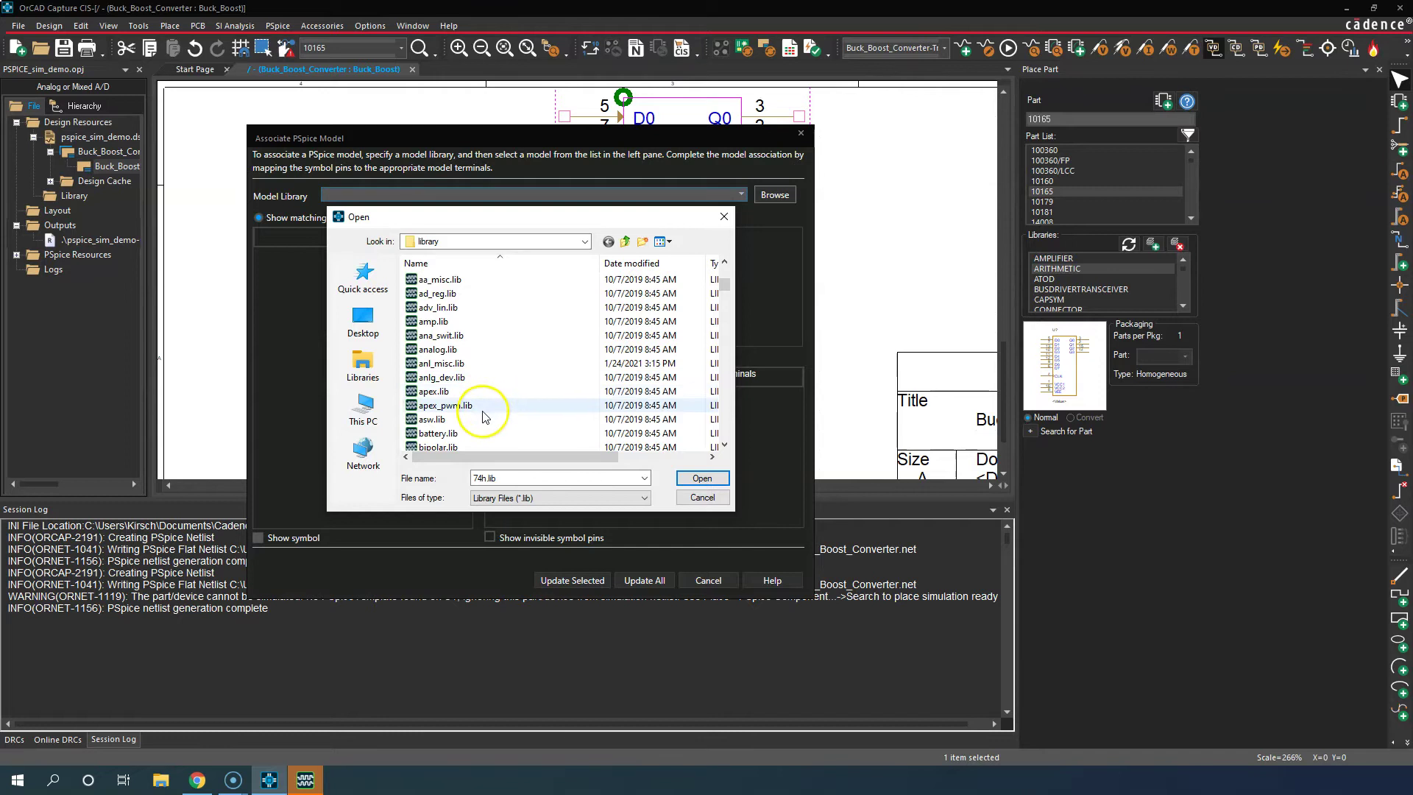
pyautogui.scroll(5, 486, 412)
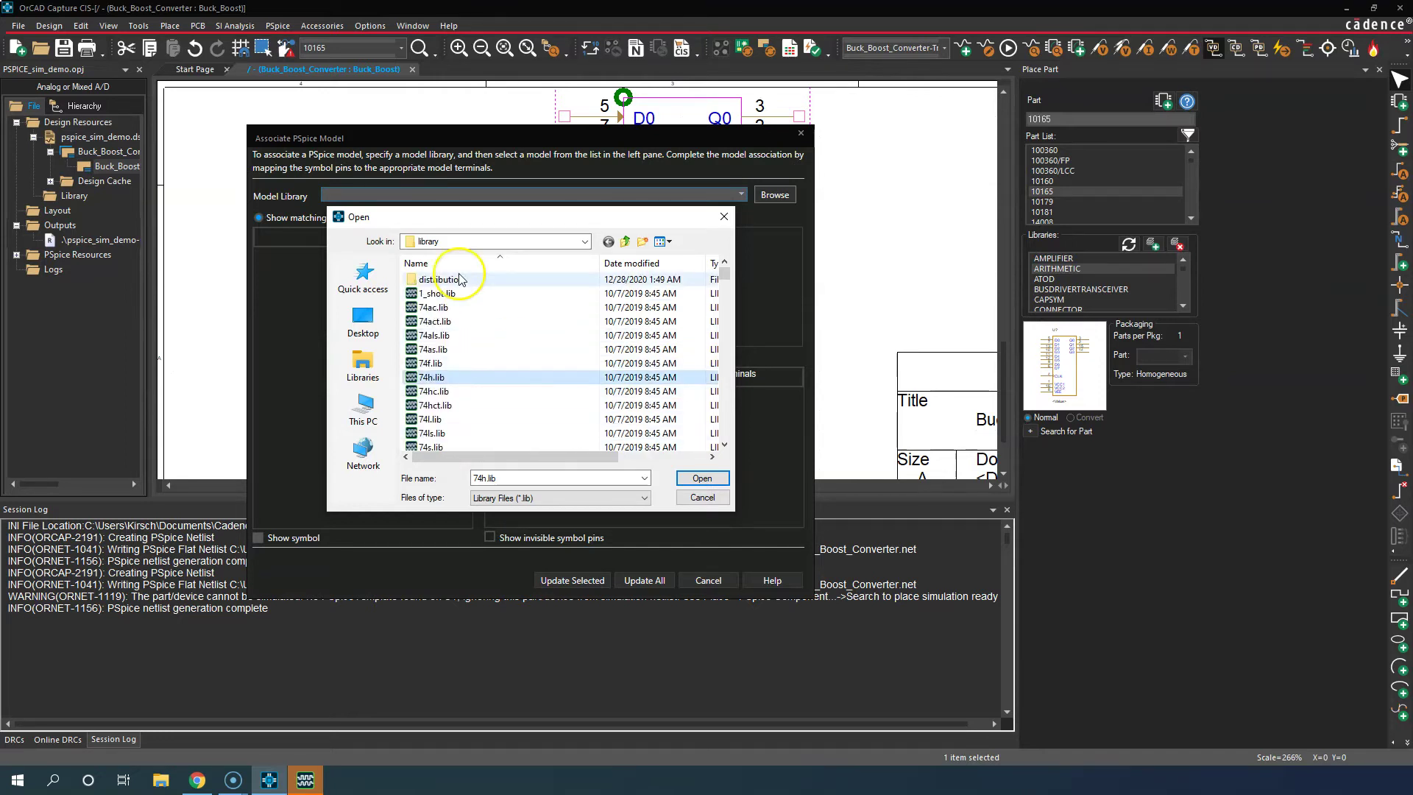
pyautogui.scroll(-7, 471, 316)
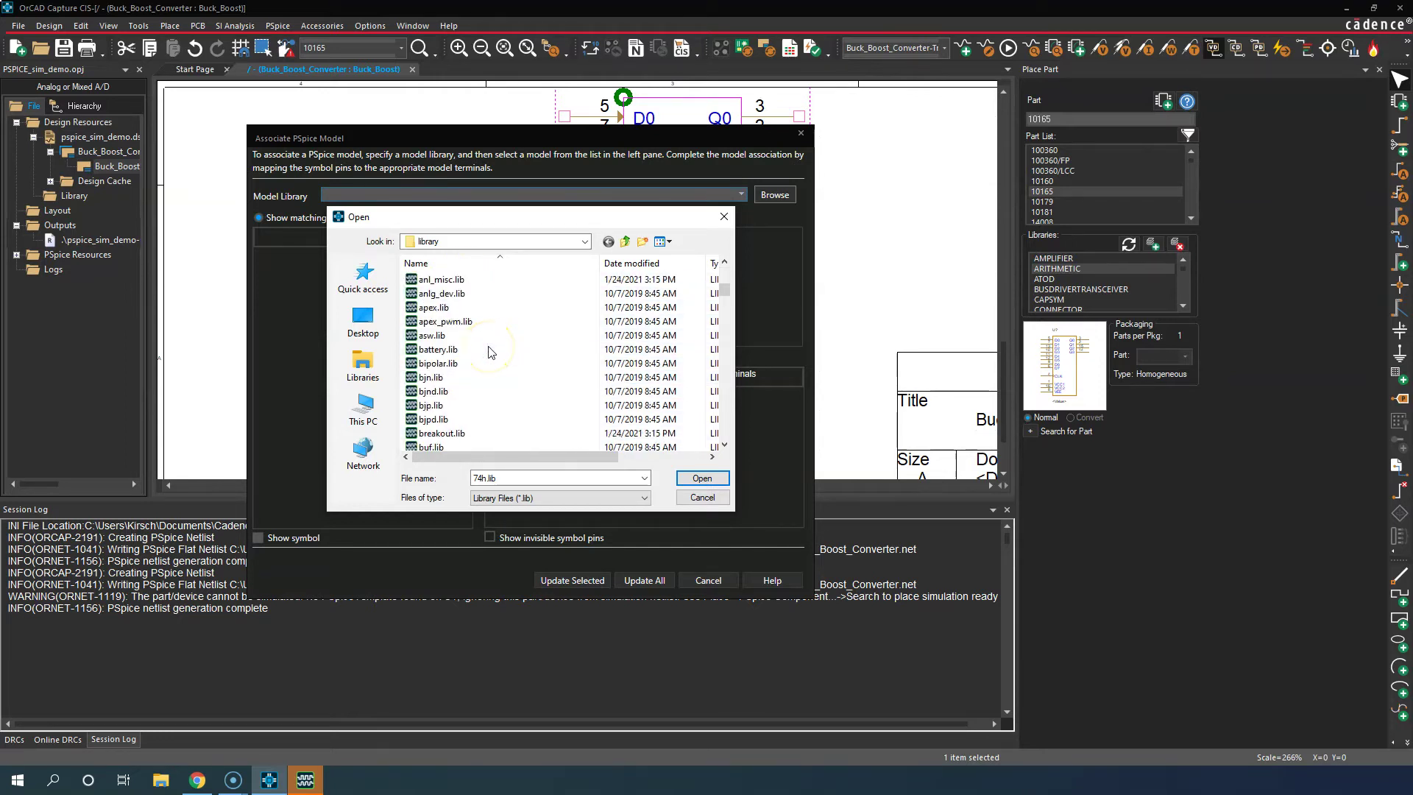
pyautogui.scroll(7, 491, 352)
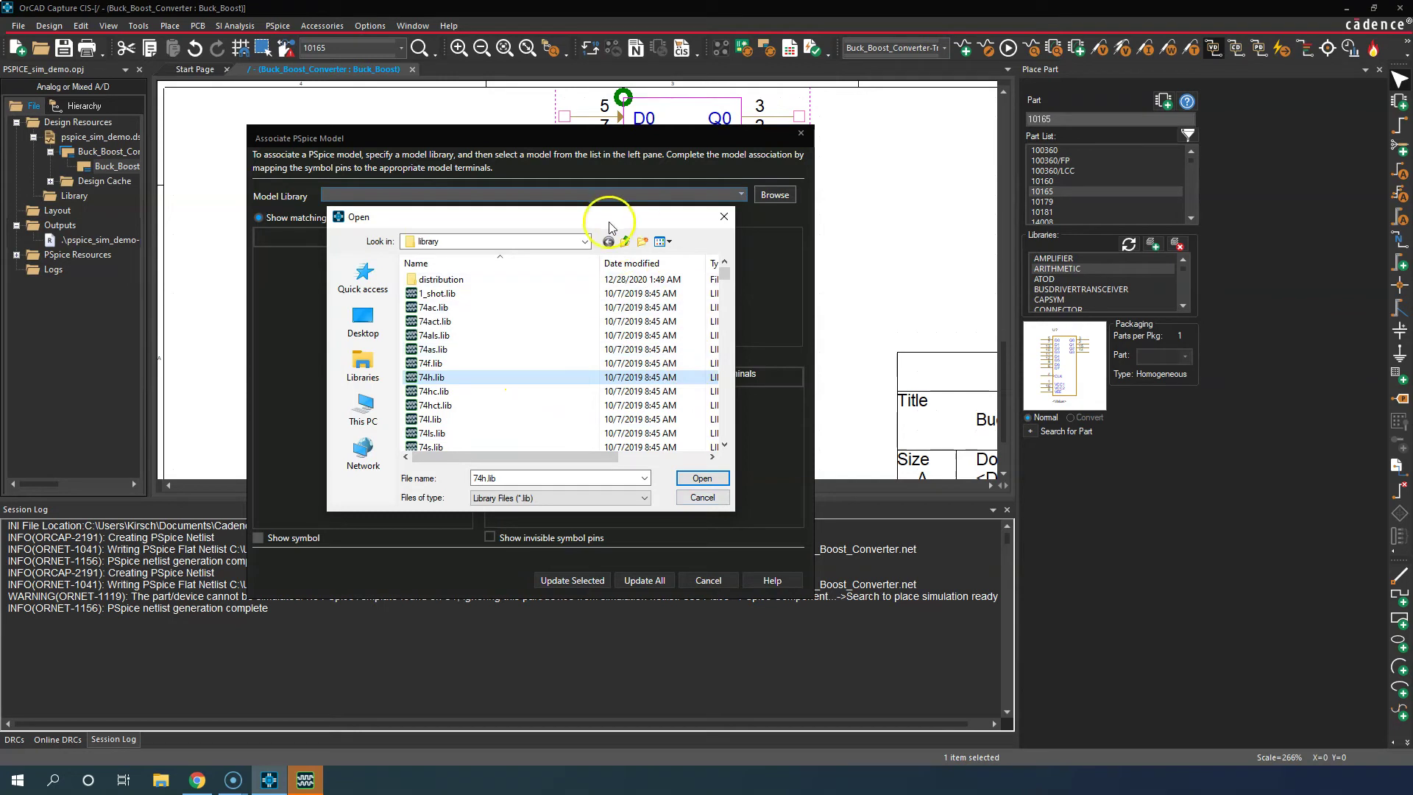
pyautogui.click(703, 498)
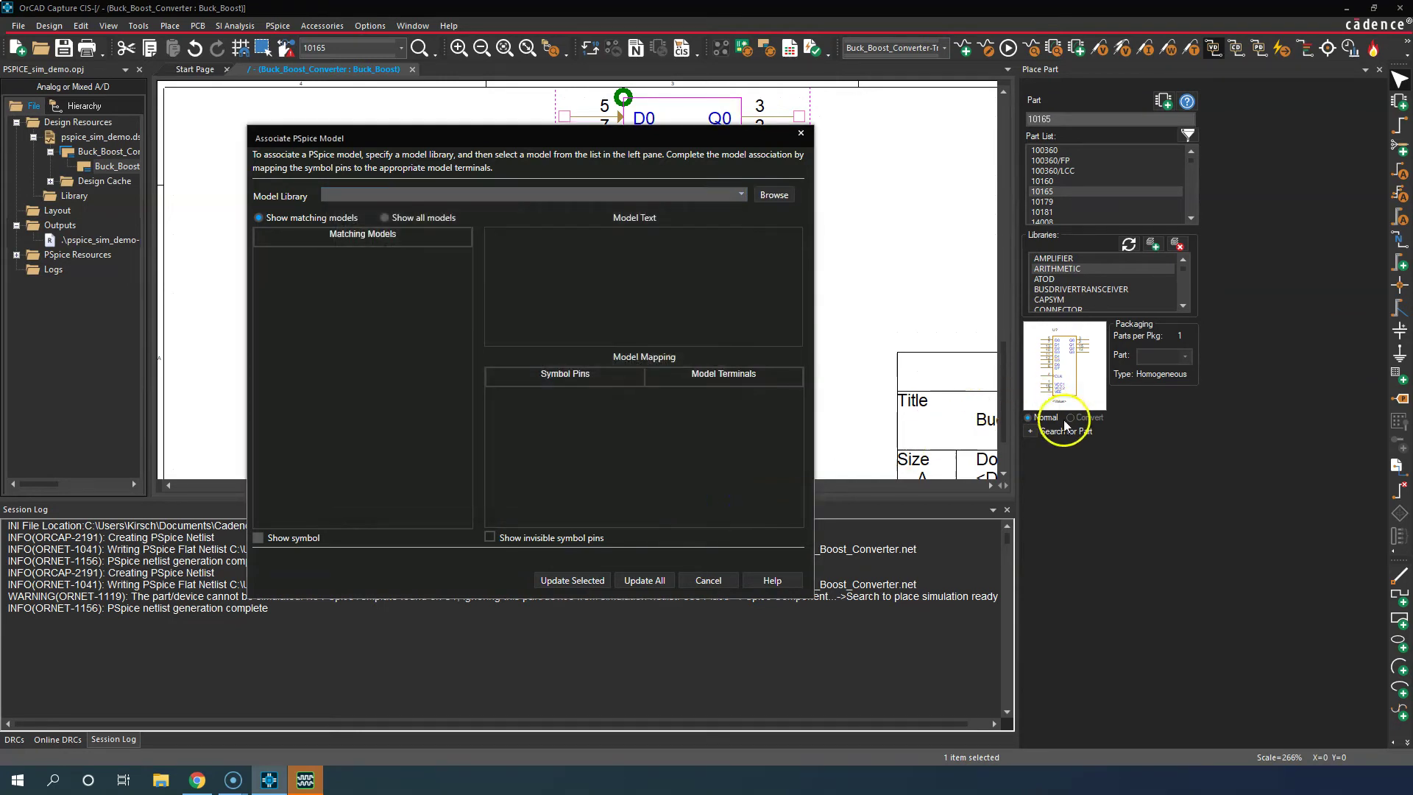
# Step: Try adv_lin.lib as the model library for U1 in Associate PSpice Model, and cancel the association
pyautogui.moveTo(561, 147); pyautogui.dragTo(1145, 204)
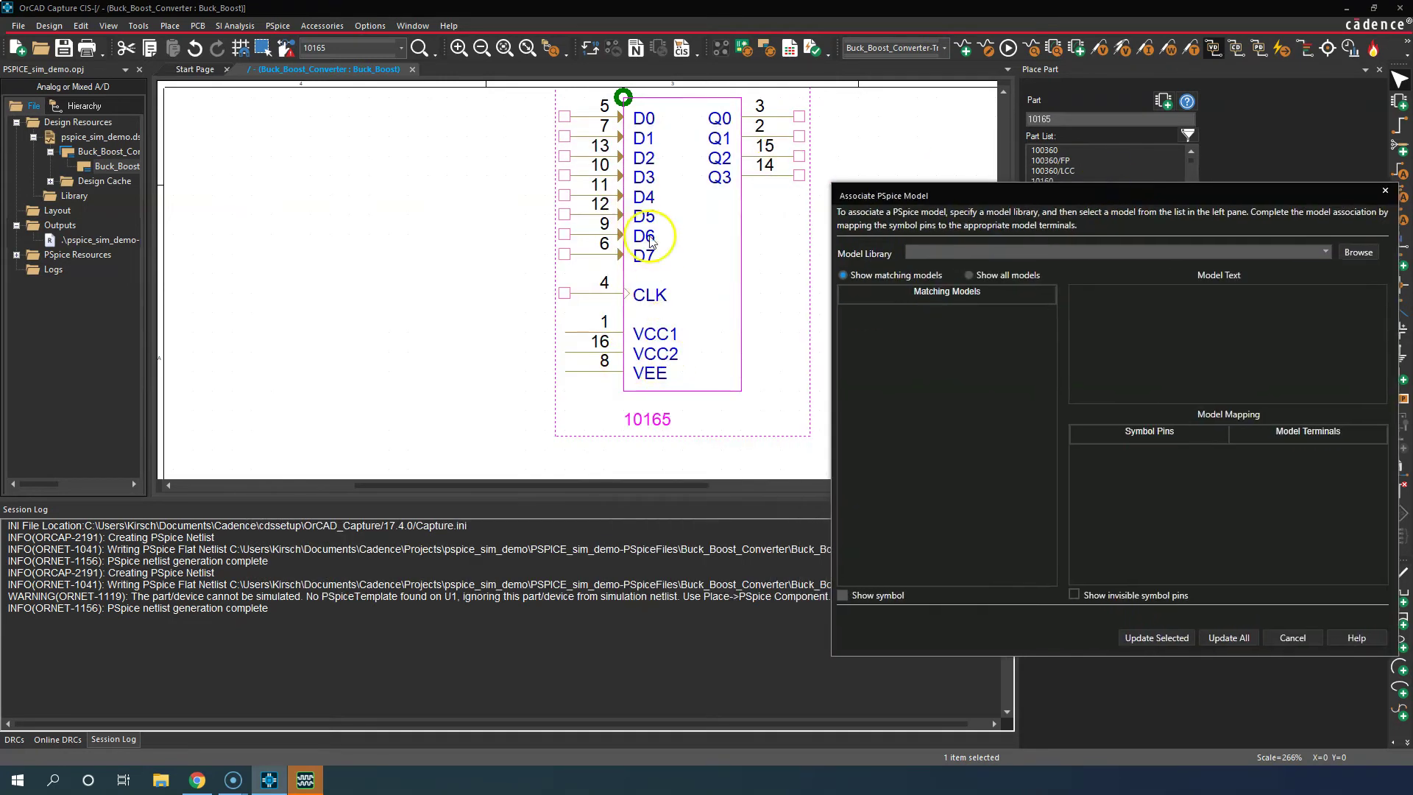
pyautogui.moveTo(1019, 187); pyautogui.dragTo(655, 156)
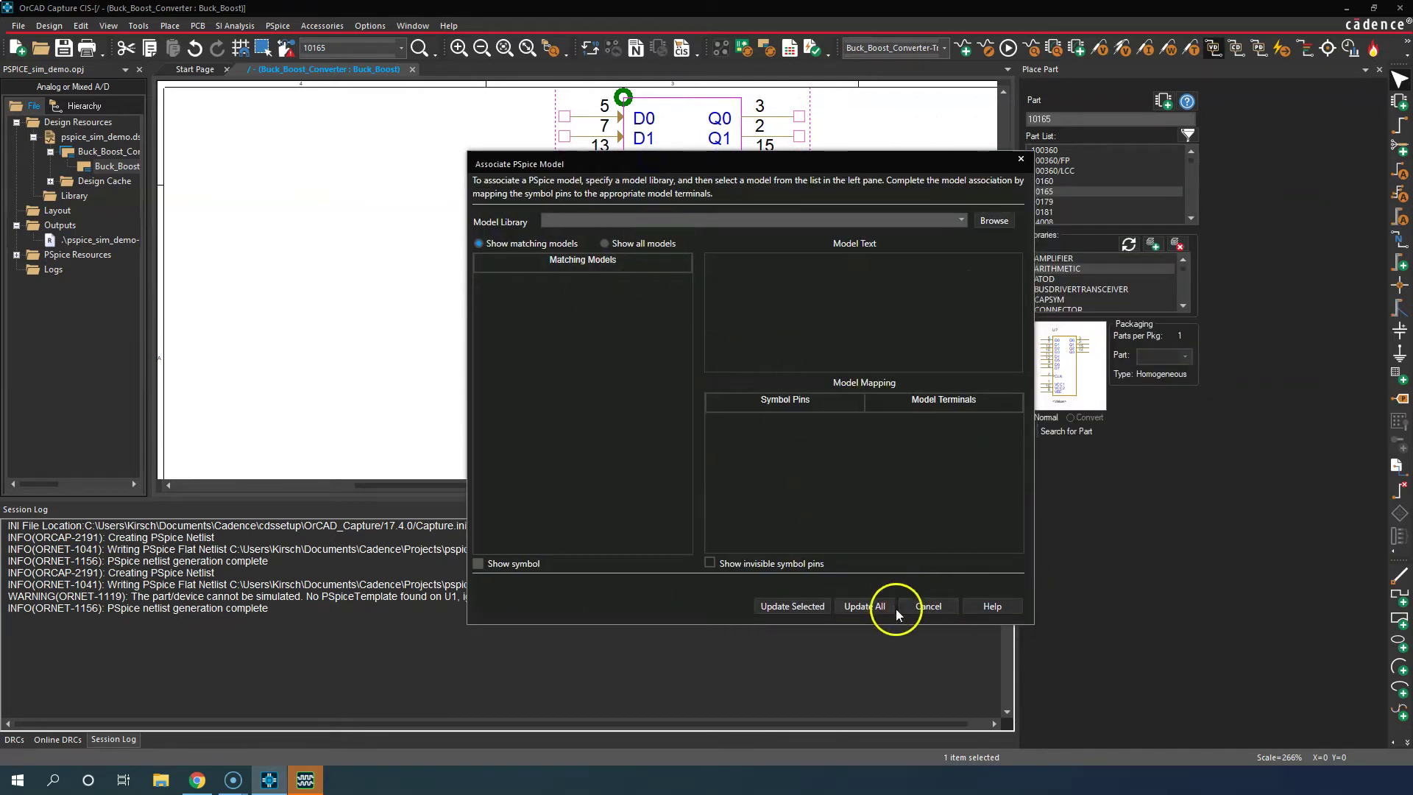
pyautogui.click(992, 224)
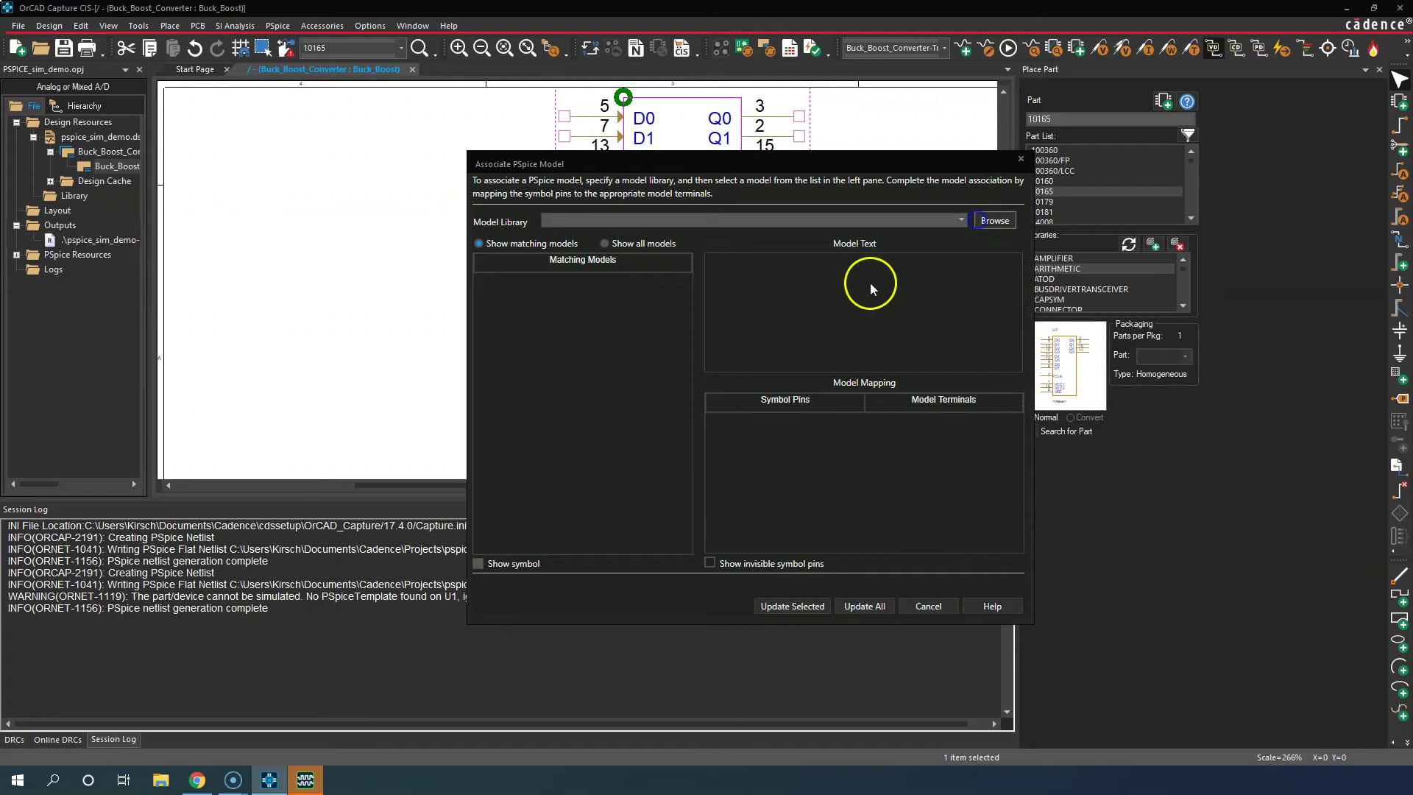
pyautogui.scroll(-4, 725, 386)
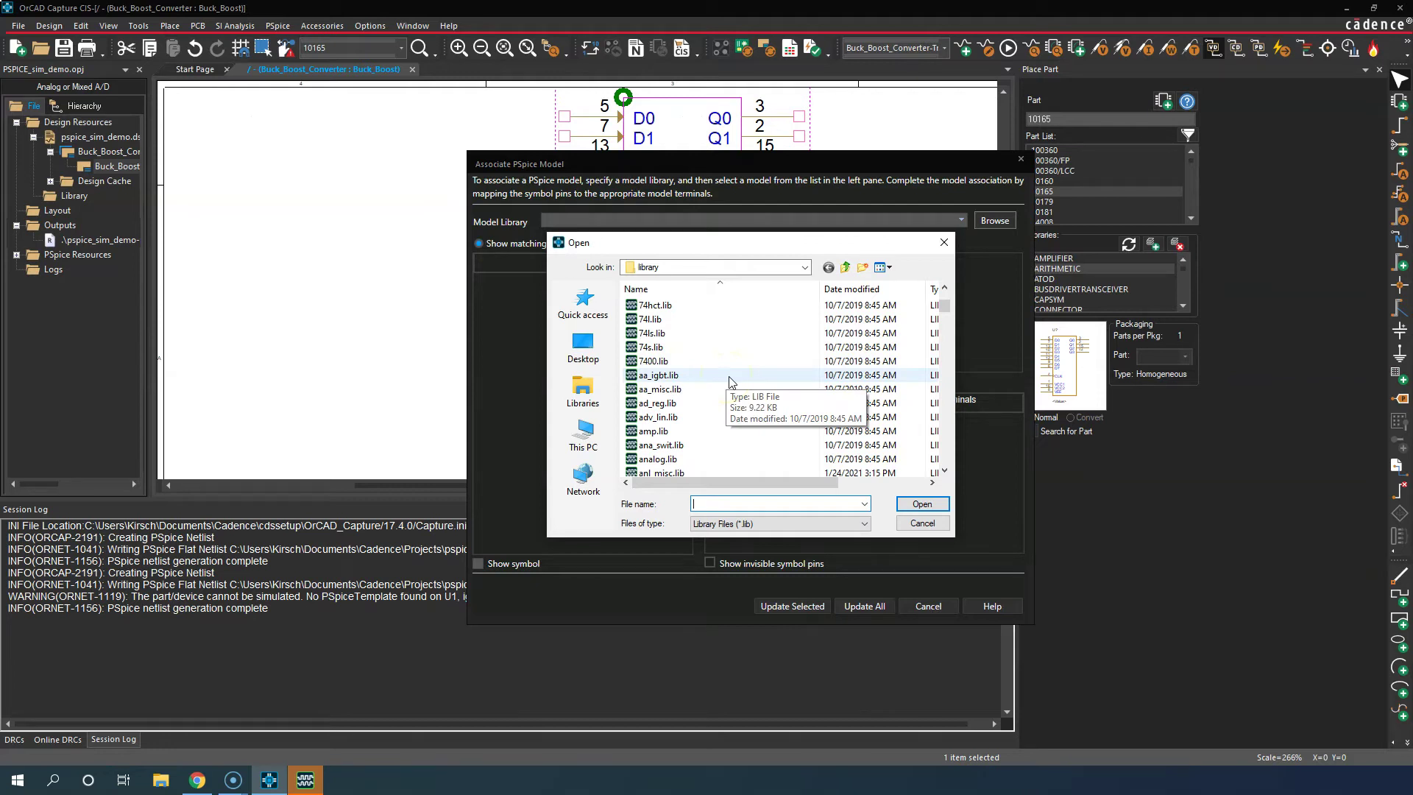
pyautogui.scroll(-1, 731, 381)
pyautogui.click(715, 375)
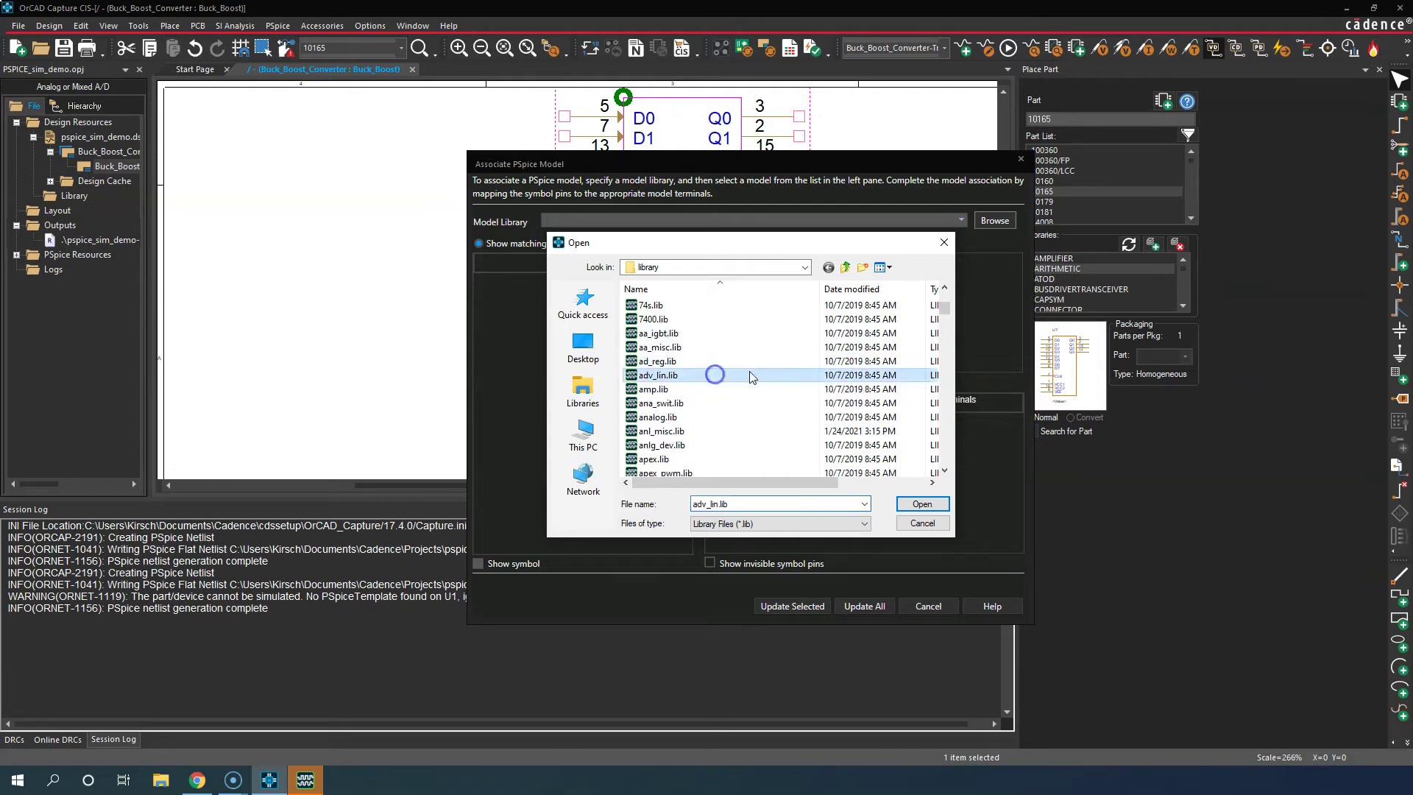
pyautogui.click(938, 504)
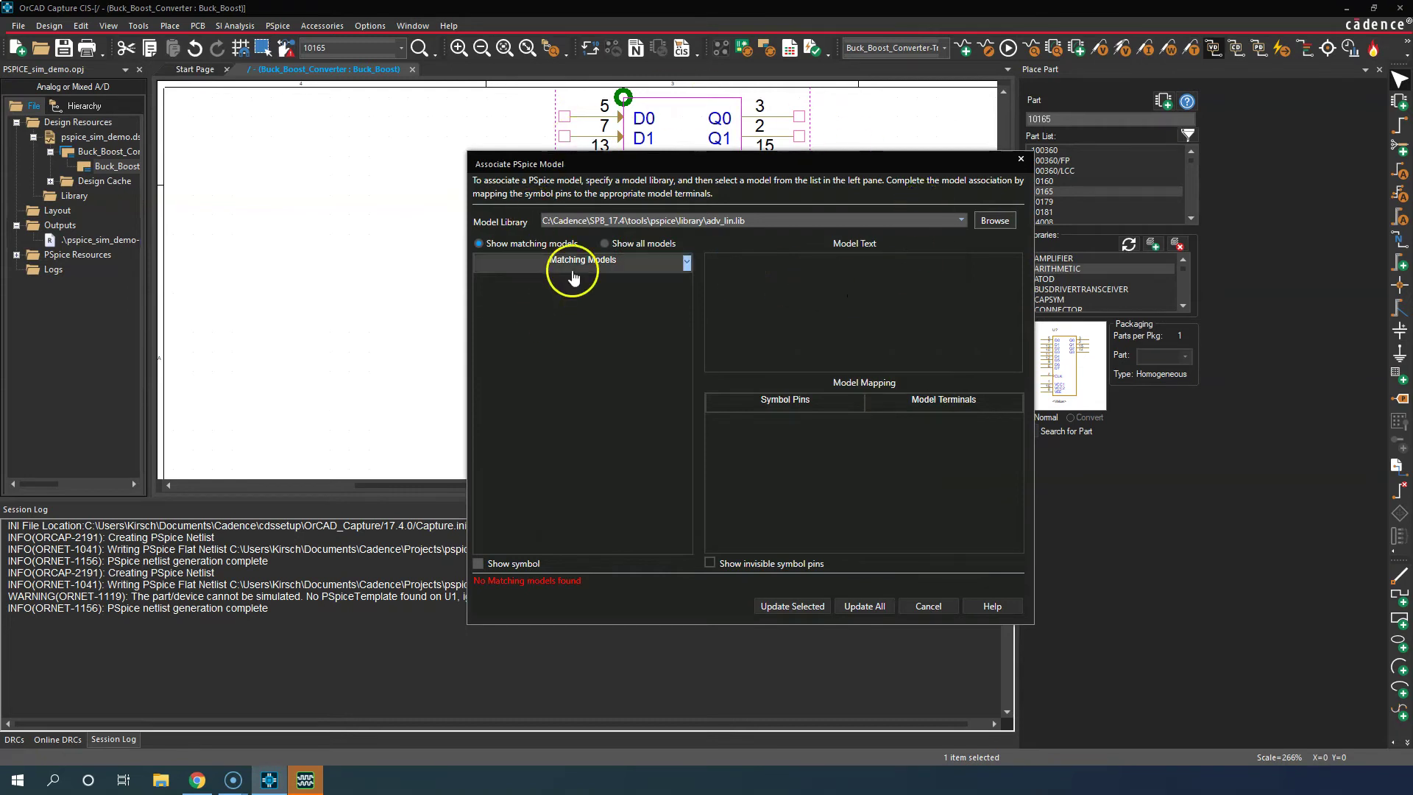
pyautogui.moveTo(662, 161); pyautogui.dragTo(664, 190)
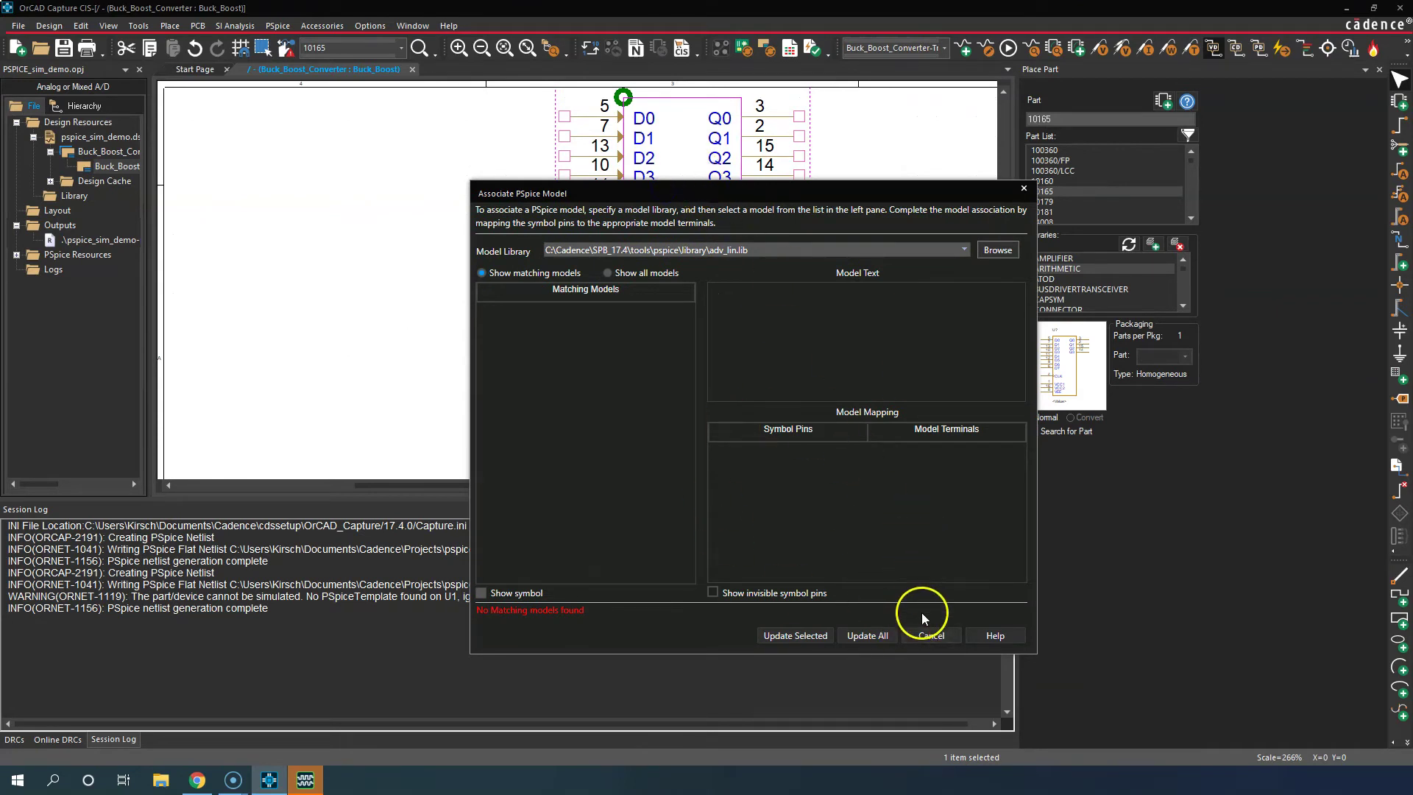
pyautogui.click(931, 636)
# Step: Delete the 10165 part U1 from the schematic
pyautogui.scroll(5, 475, 221)
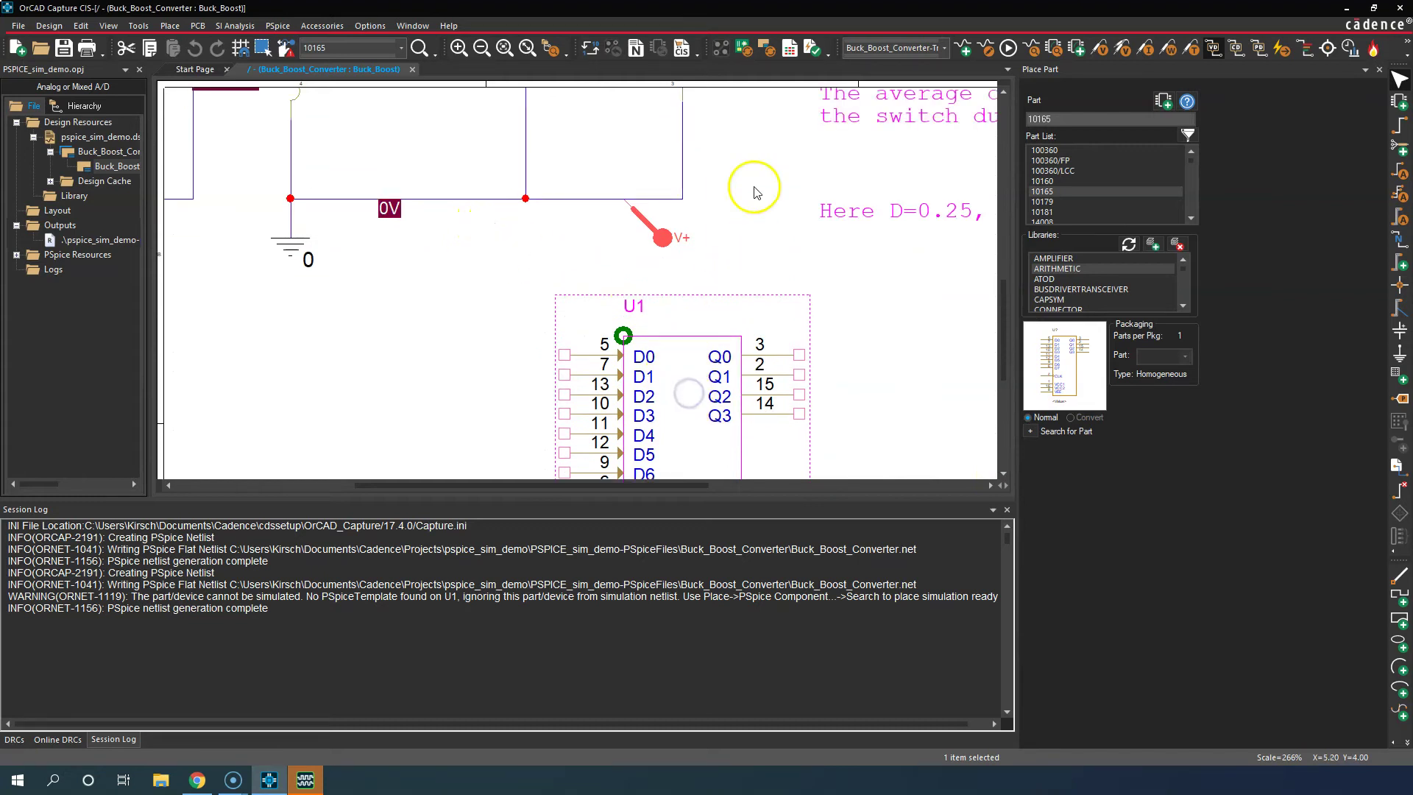
pyautogui.press('Delete')
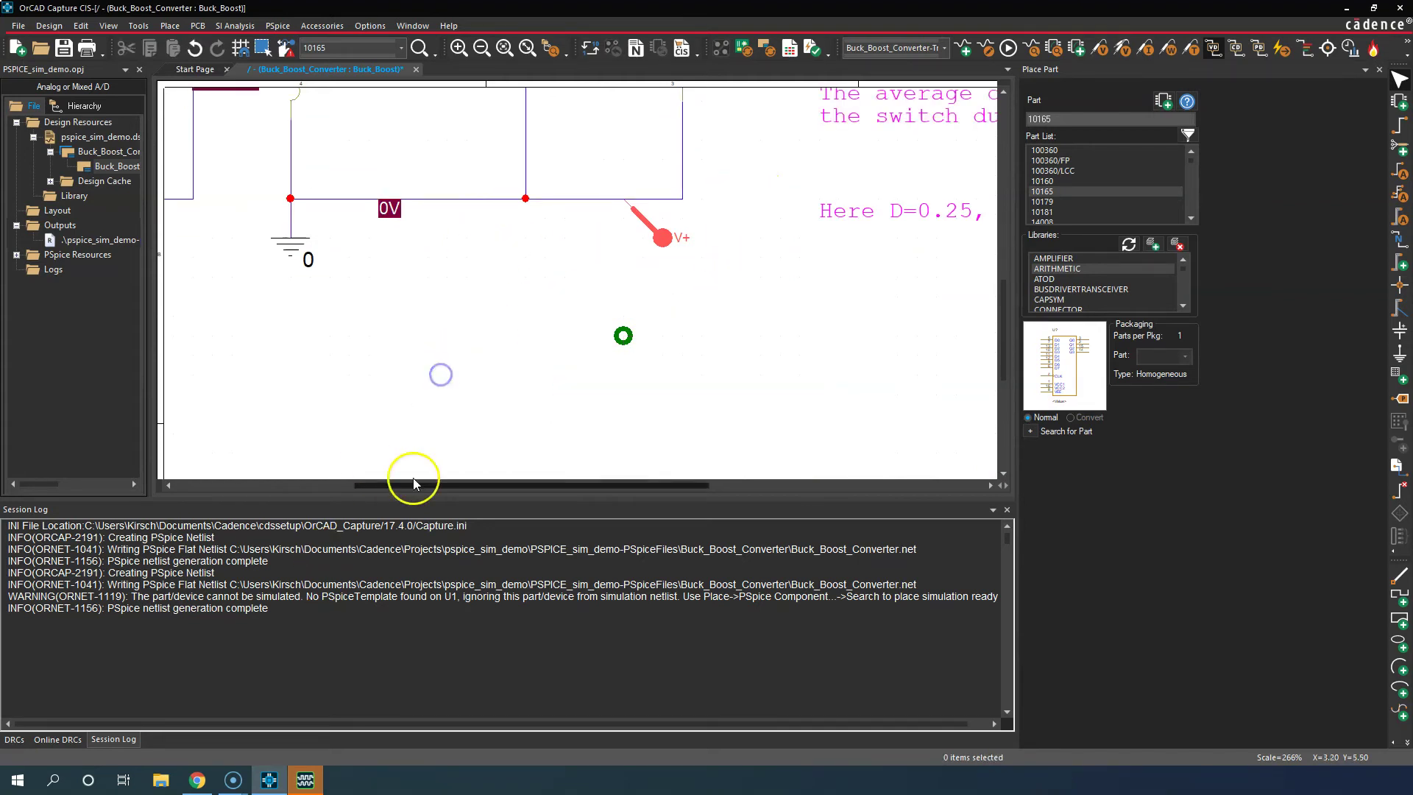
# Step: Add all Capture .olb libraries from the capture library's pspice folder to the Place Part libraries
pyautogui.click(1154, 245)
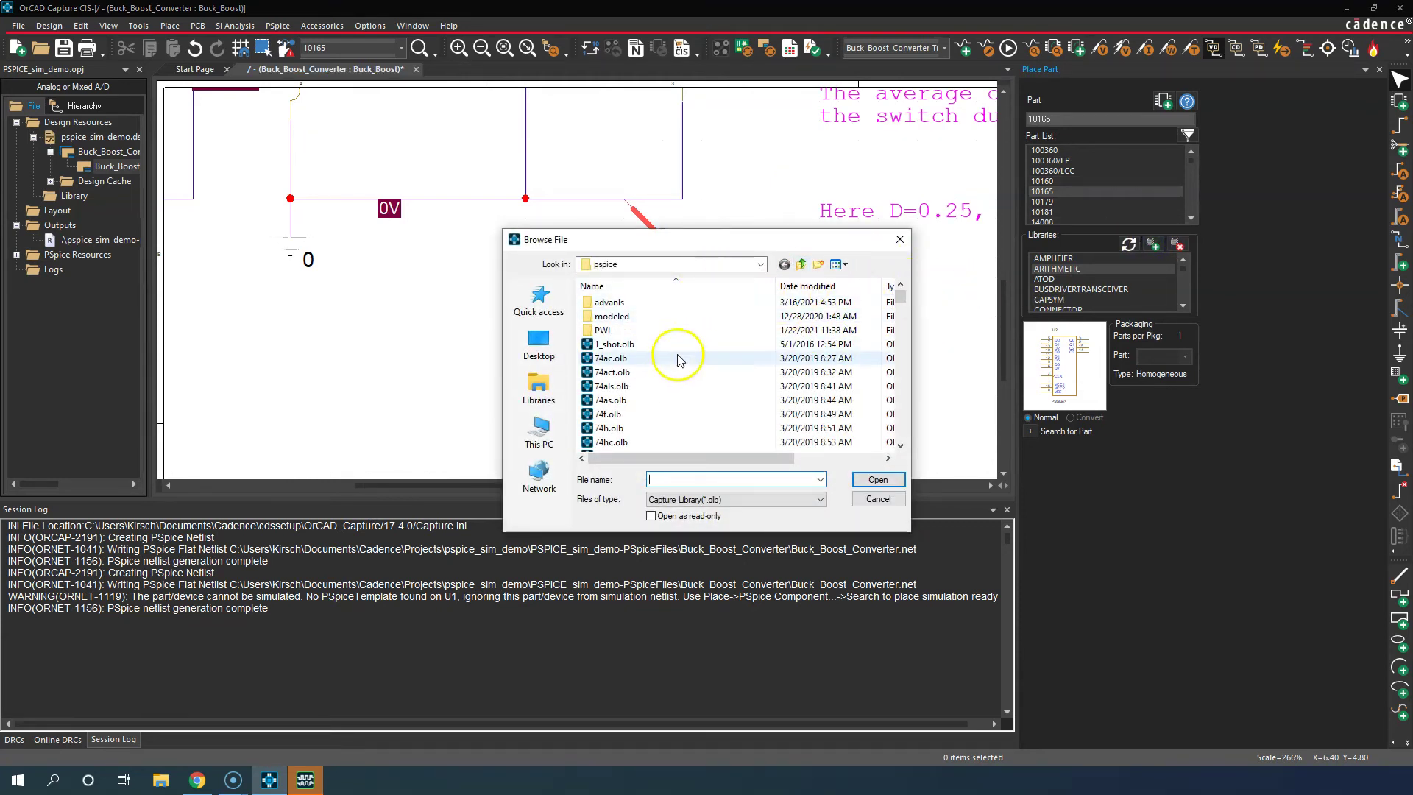
pyautogui.click(662, 386)
pyautogui.scroll(-3, 666, 392)
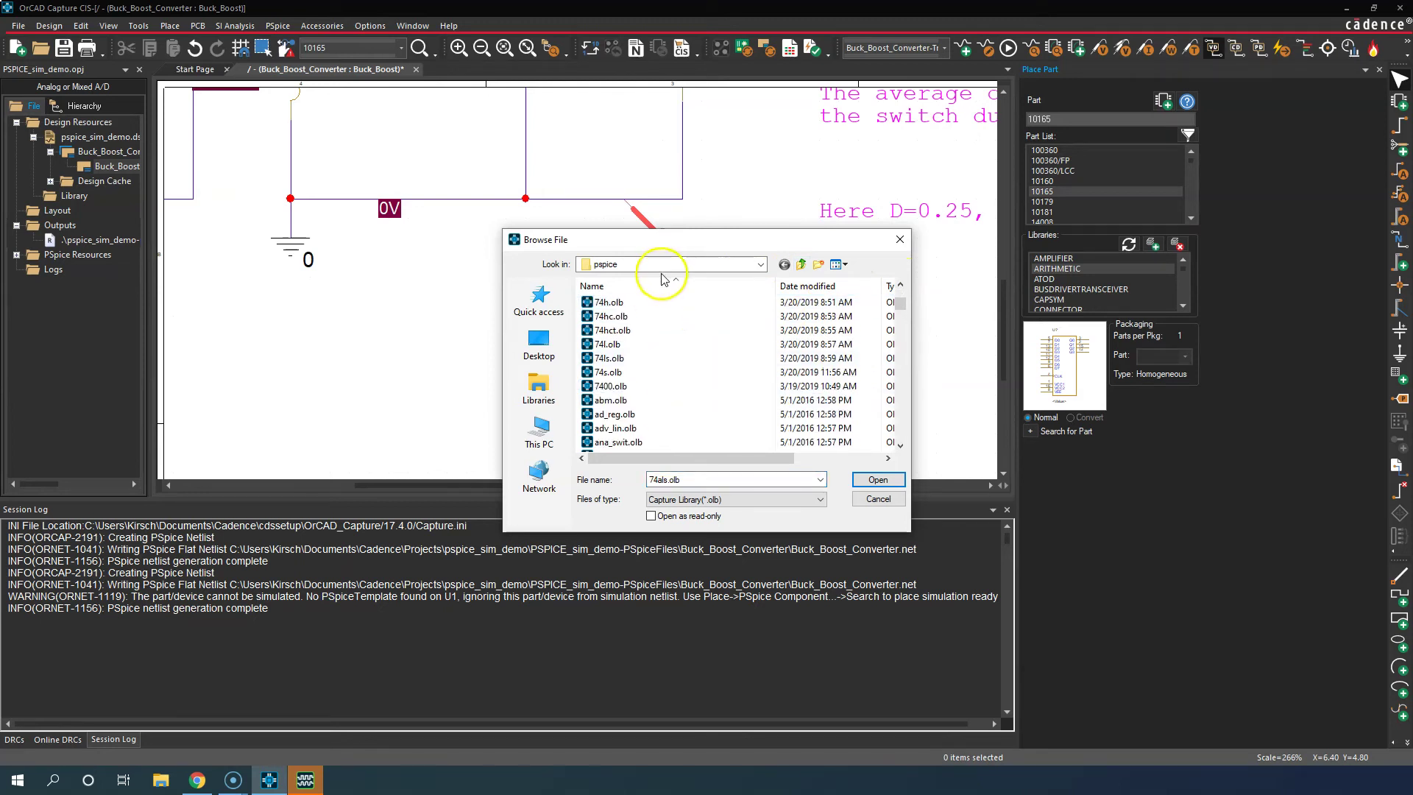
pyautogui.click(761, 264)
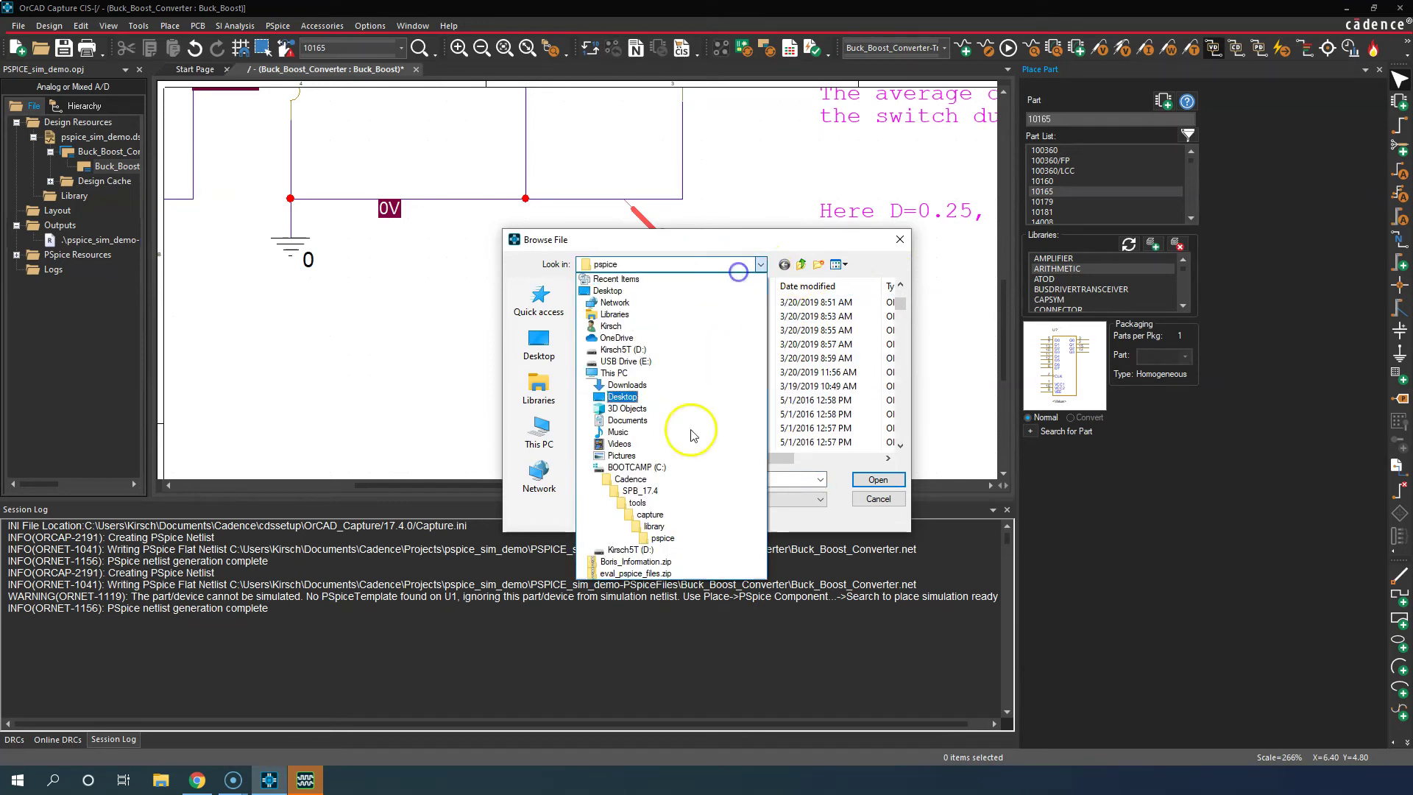
pyautogui.click(656, 541)
pyautogui.click(675, 399)
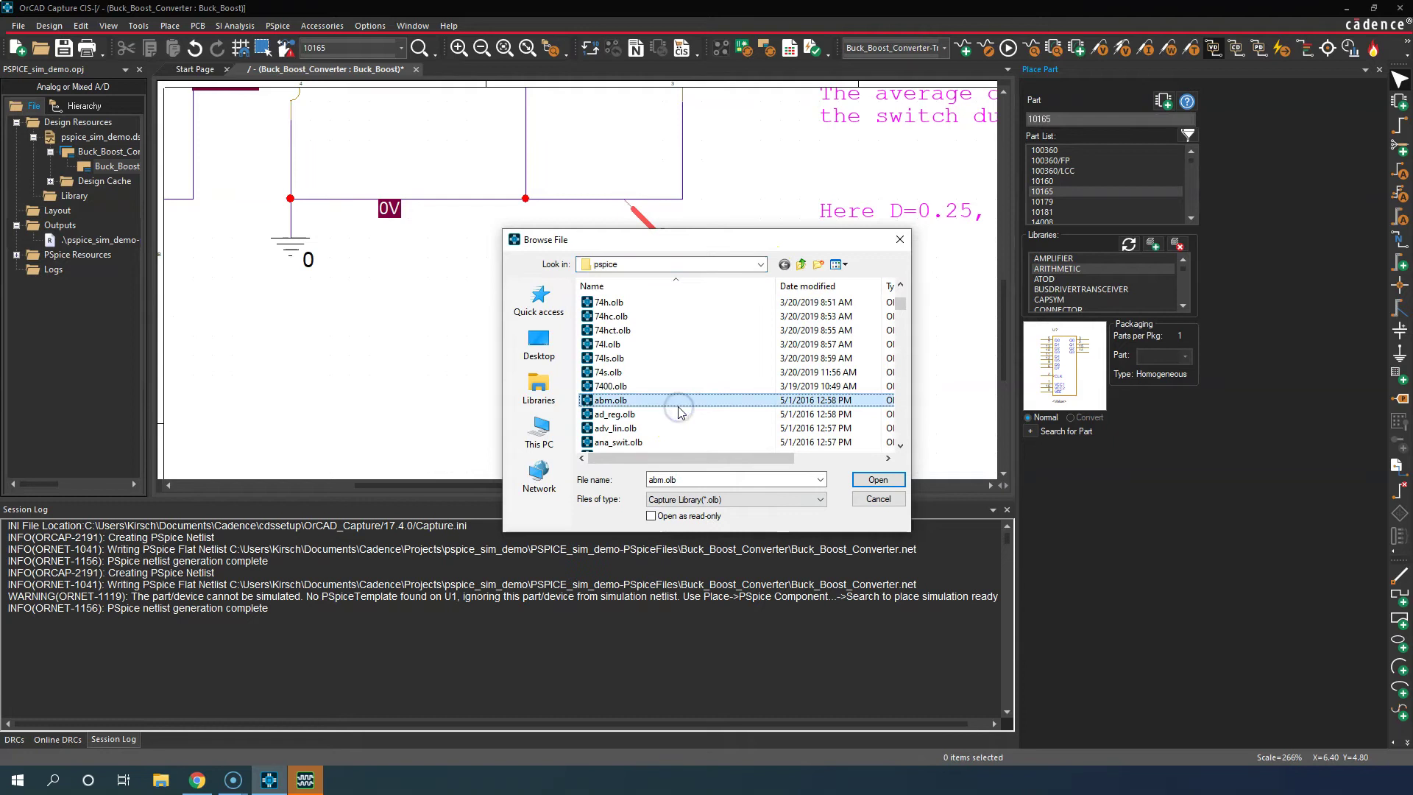
pyautogui.hotkey('ctrl', 'a')
pyautogui.click(878, 480)
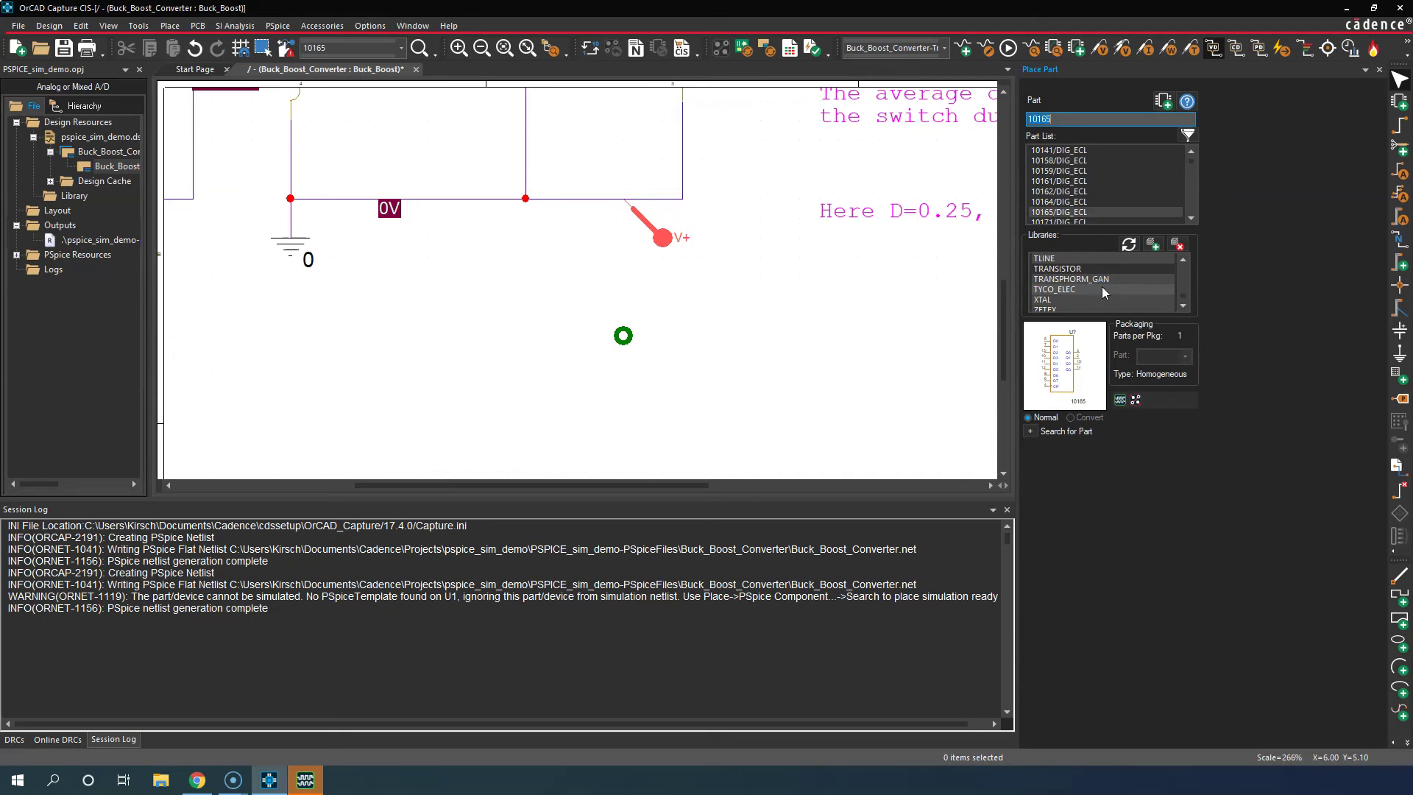
# Step: Place one 10158 part from the DIG_ECL library below the converter circuit, and end the placement
pyautogui.click(1085, 160)
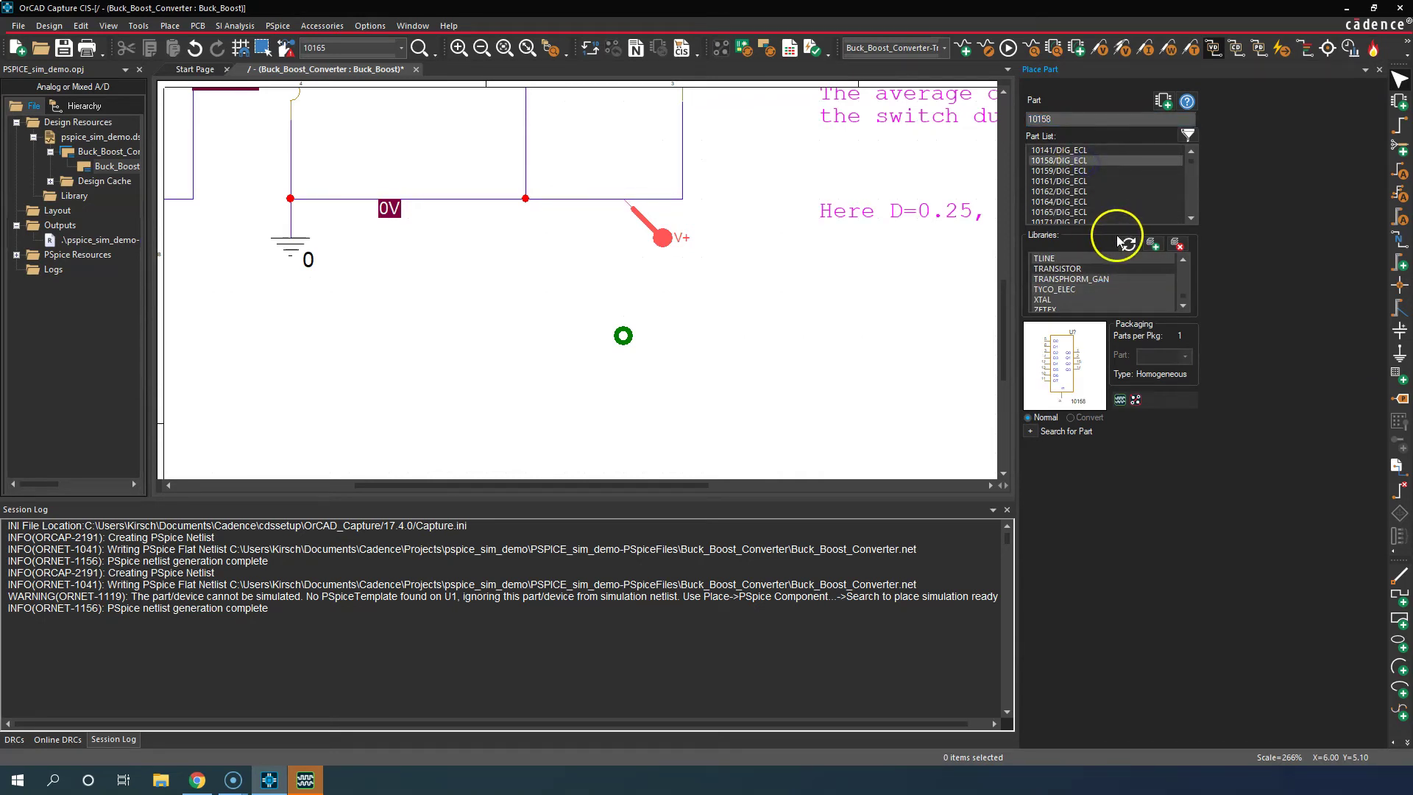
pyautogui.doubleClick(1060, 160)
pyautogui.click(738, 274)
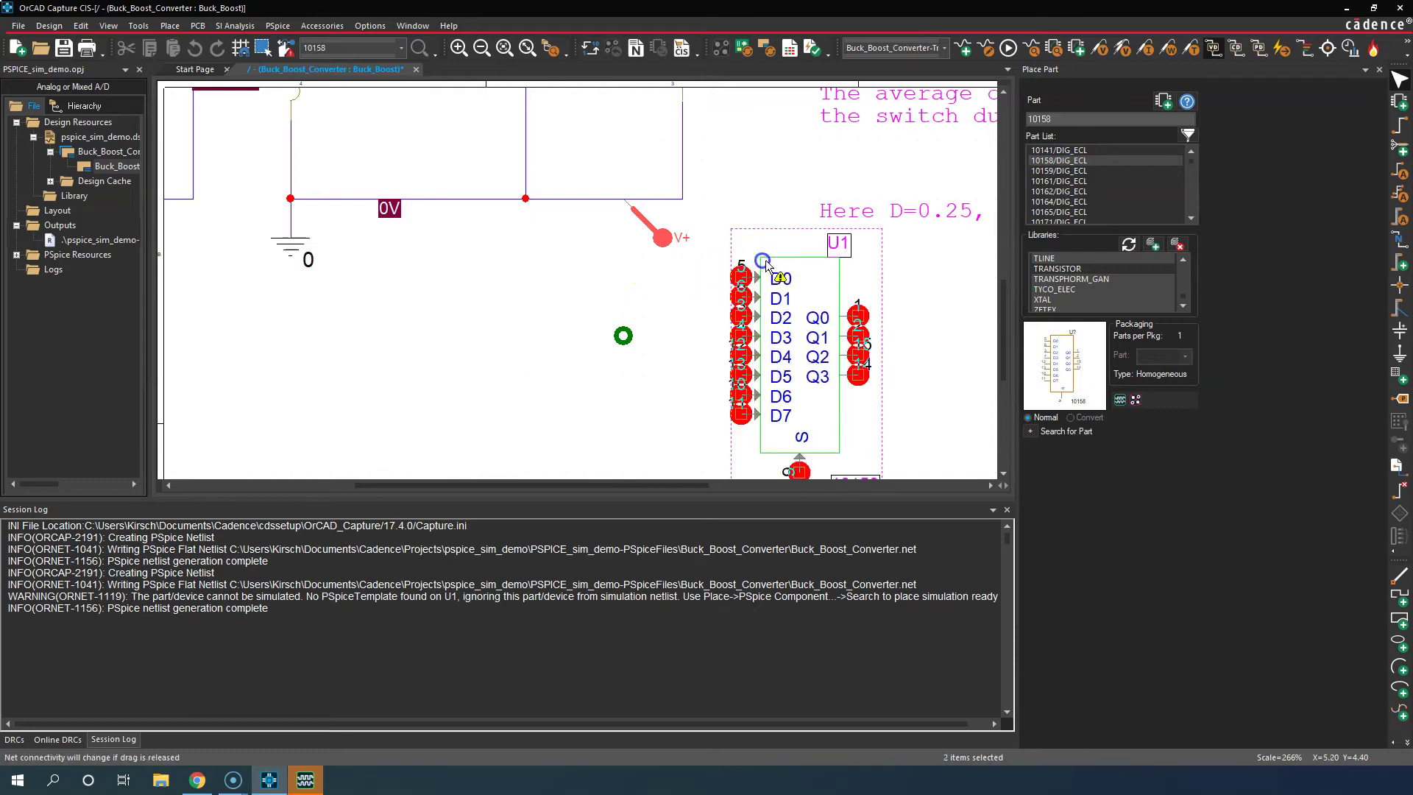
pyautogui.rightClick(436, 313)
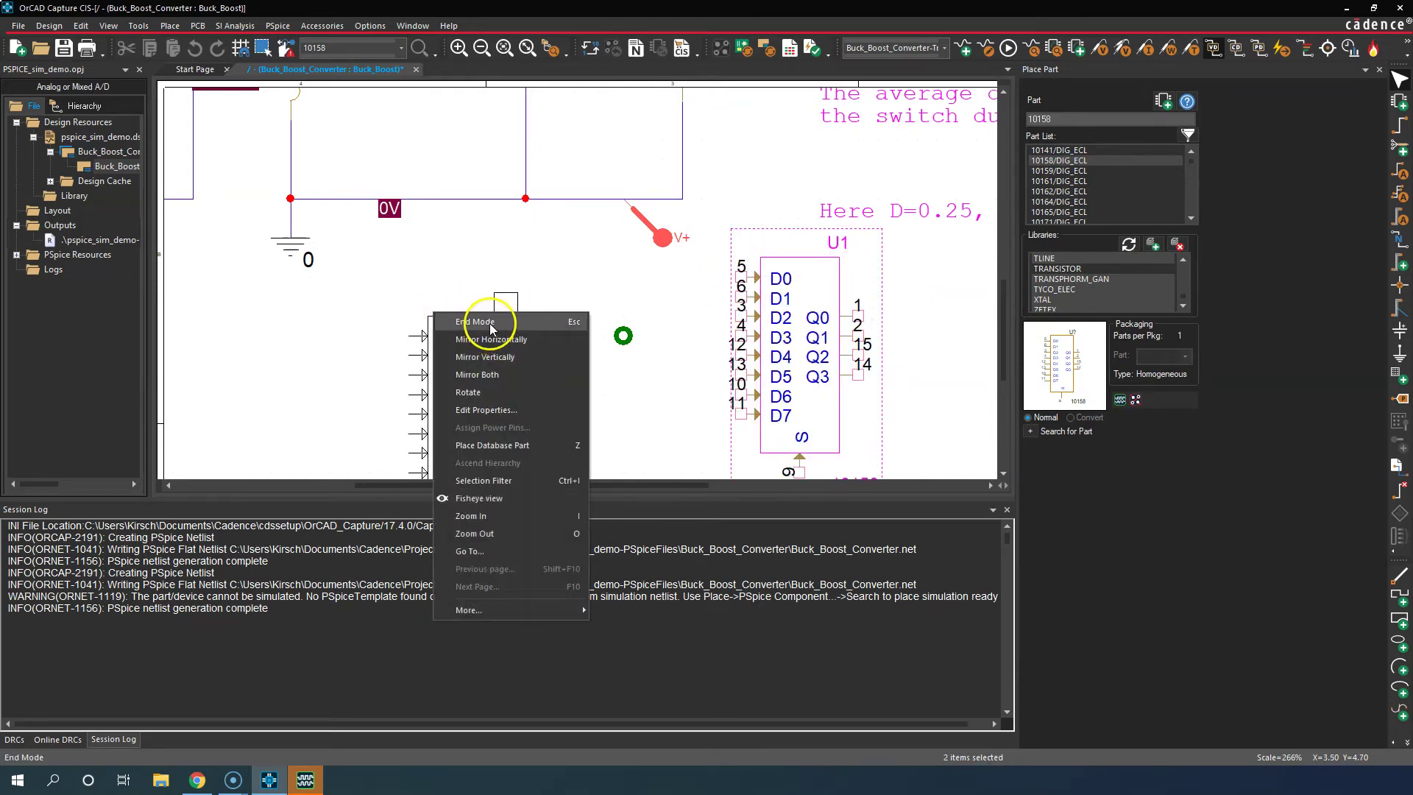
pyautogui.click(475, 322)
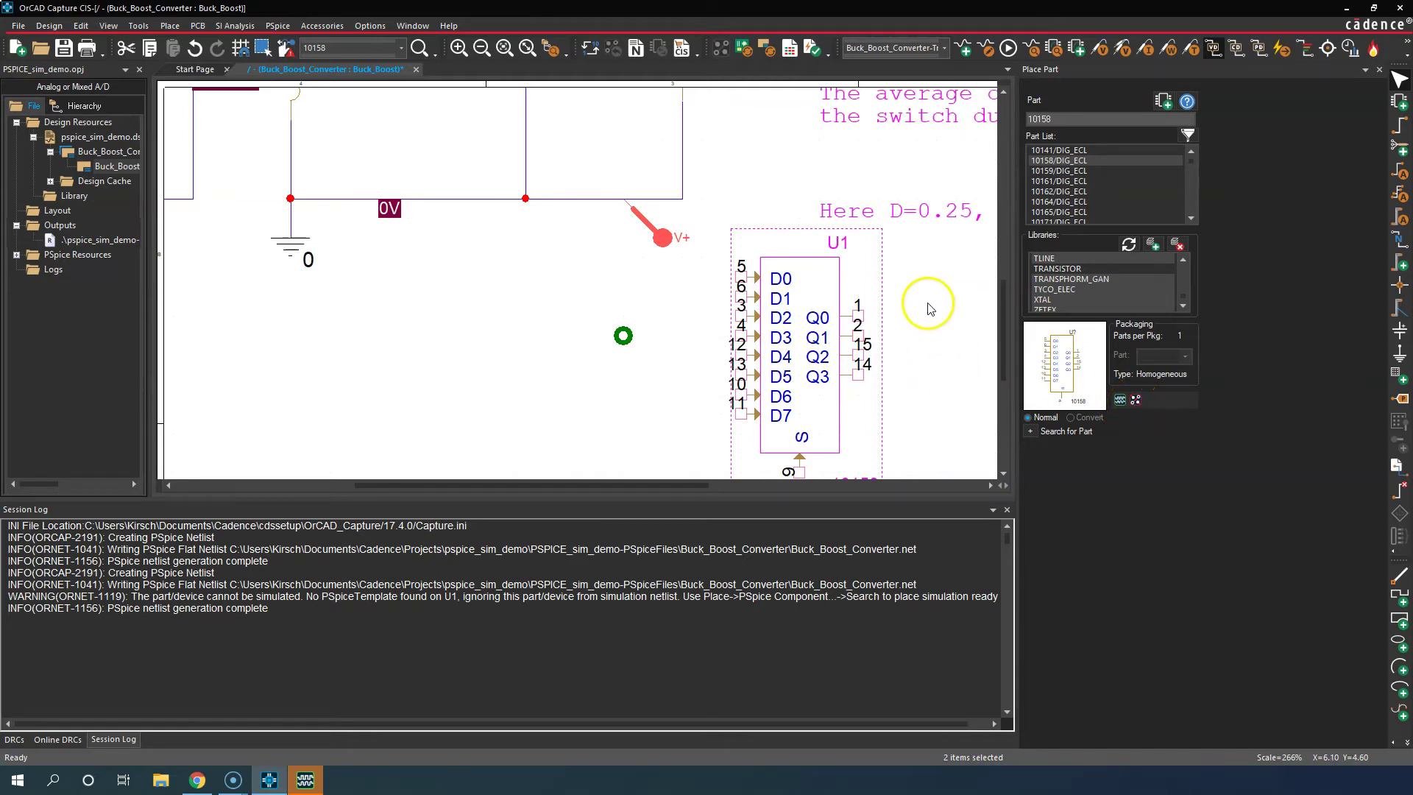
# Step: Open the PSpice model of the placed 10158 part in PSpice Model Editor, examine its subcircuit definition, and close the editor
pyautogui.rightClick(823, 295)
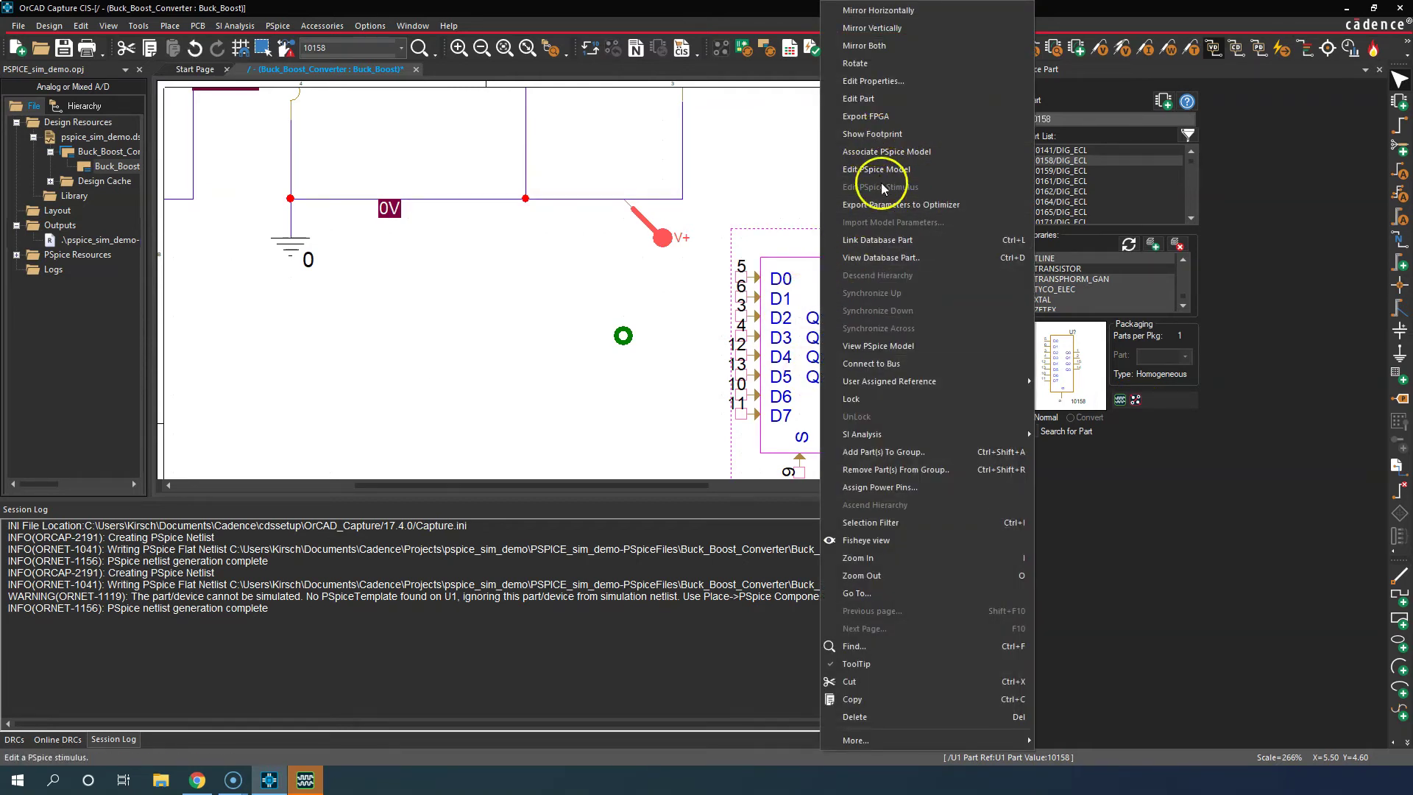
pyautogui.click(884, 170)
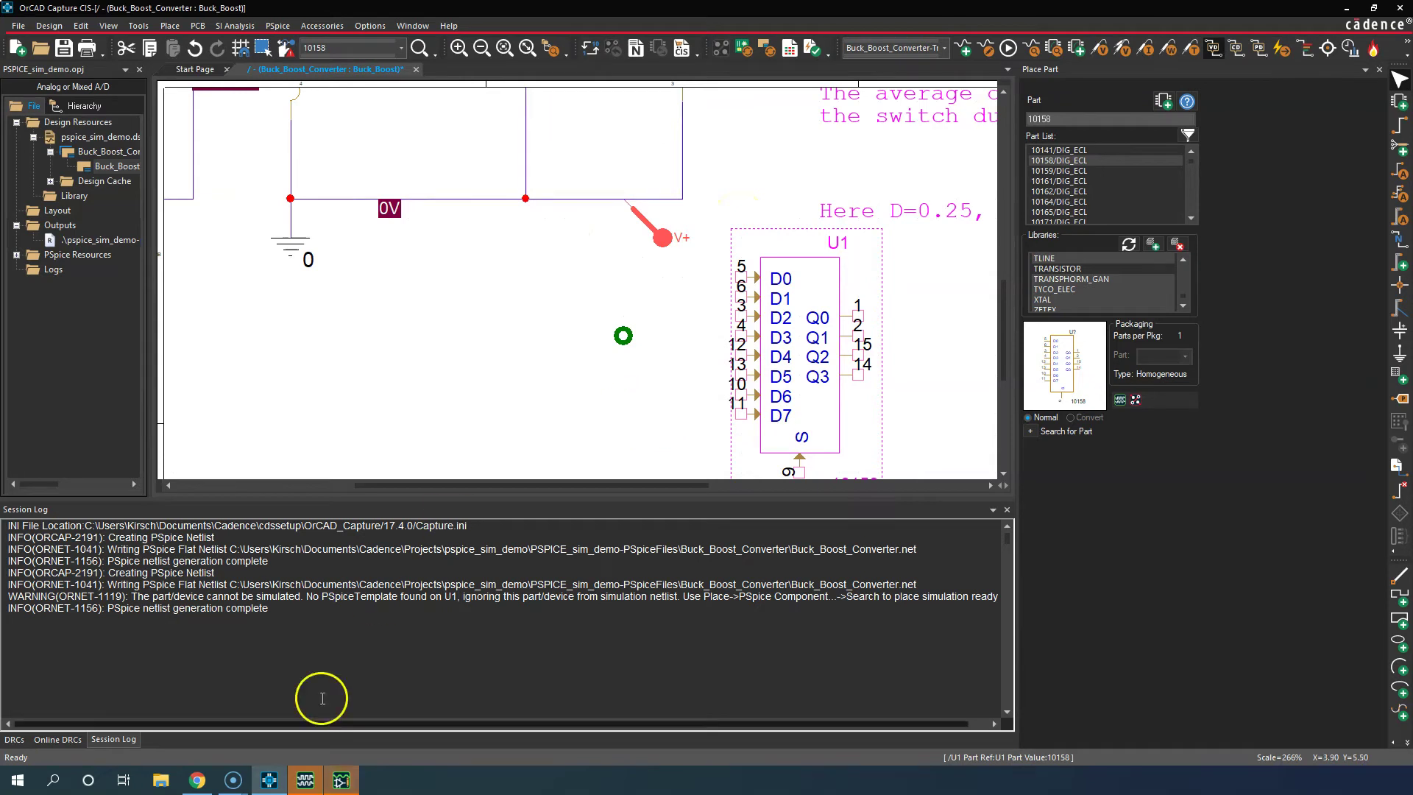
pyautogui.click(341, 780)
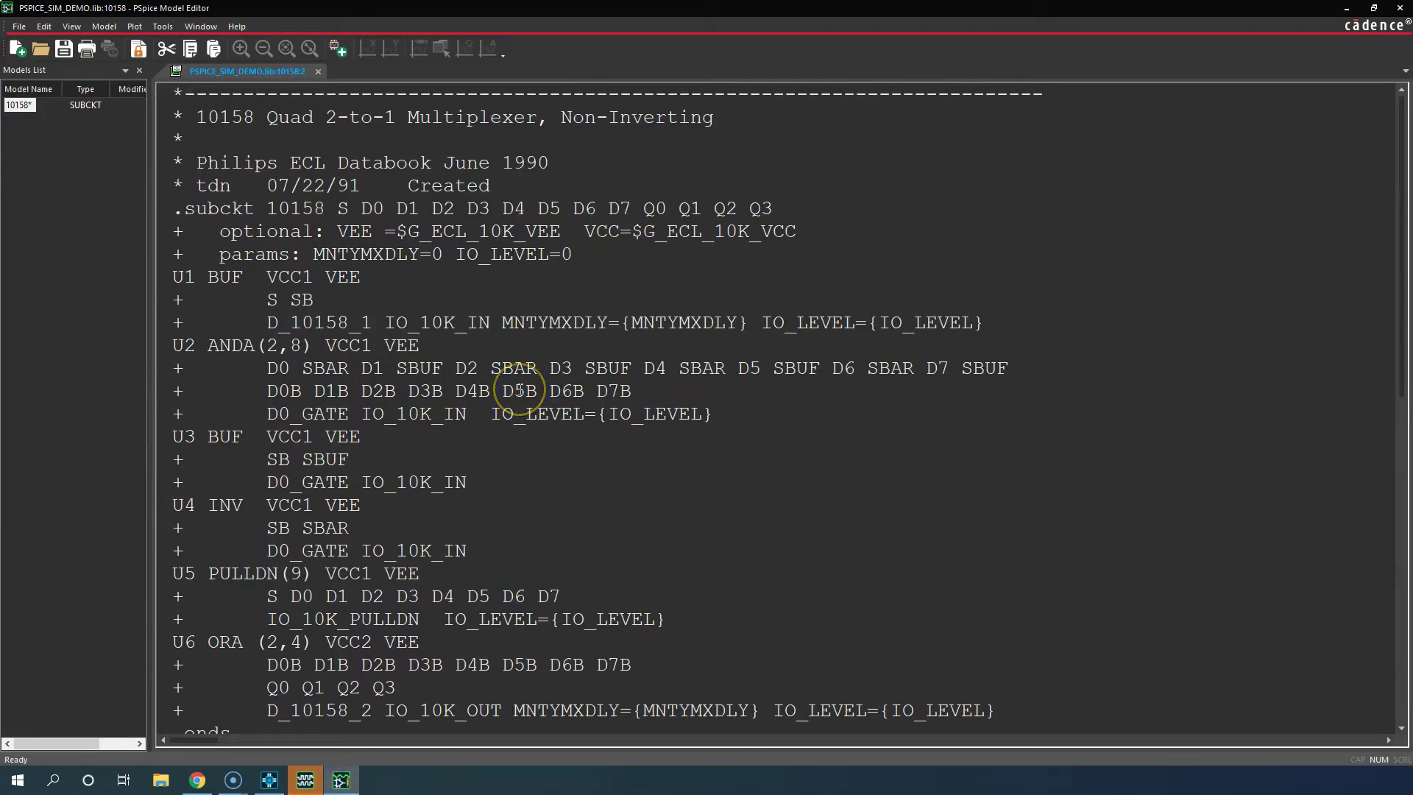
pyautogui.scroll(-5, 520, 390)
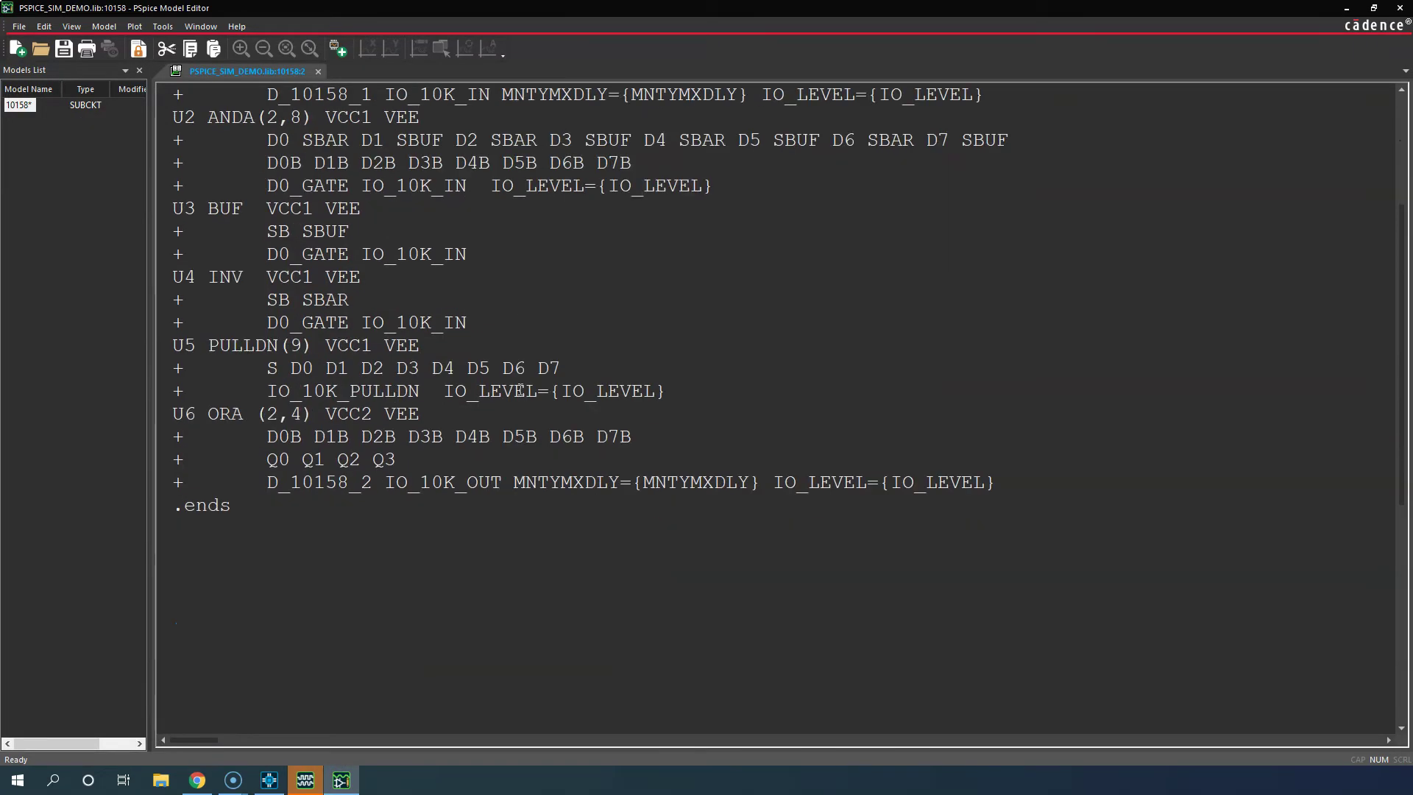
pyautogui.scroll(2, 520, 390)
pyautogui.scroll(3, 521, 390)
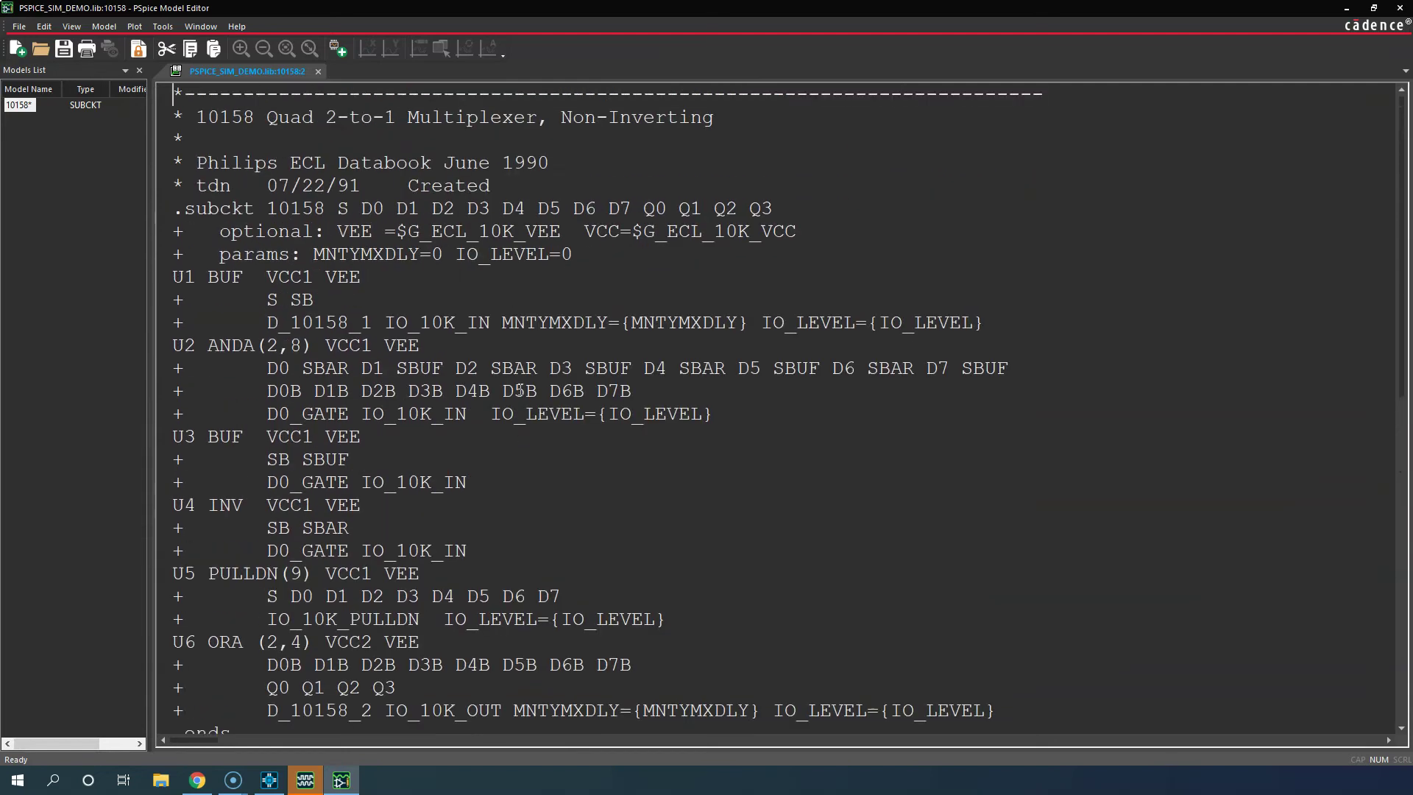
pyautogui.click(1400, 8)
pyautogui.click(696, 420)
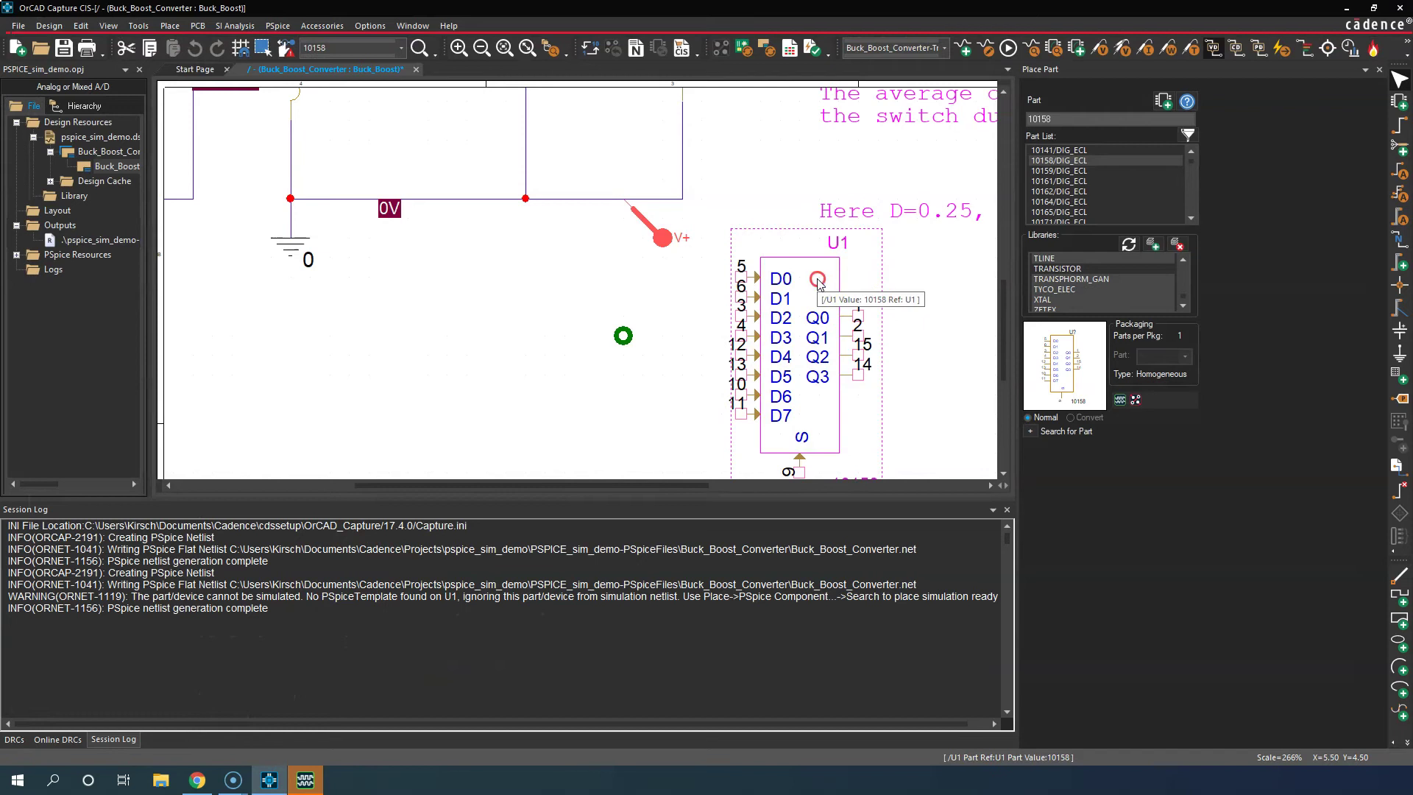
# Step: Open Associate PSpice Model for the 10158 part U1, agreeing to save the design and overwrite its existing implementation
pyautogui.rightClick(817, 280)
pyautogui.click(895, 161)
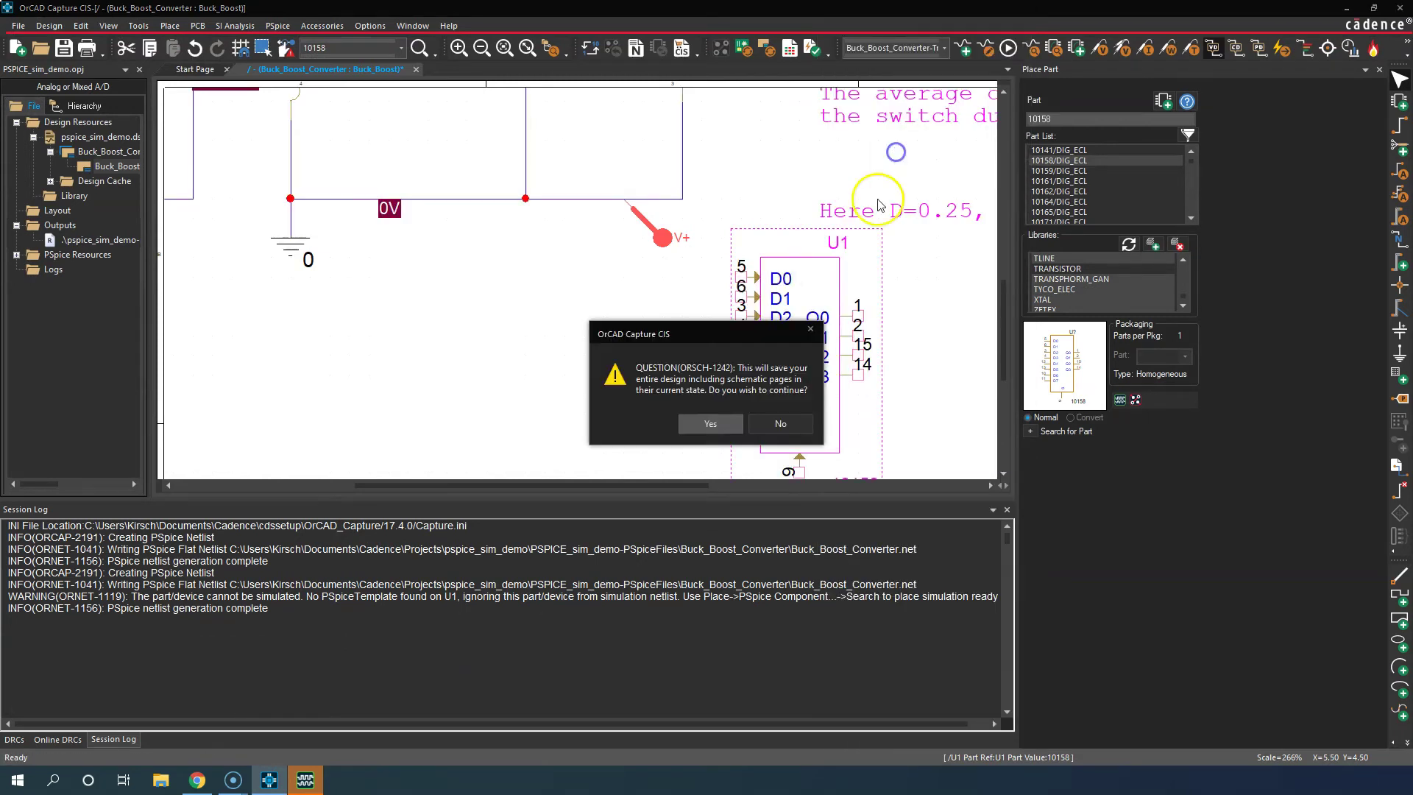
pyautogui.click(708, 426)
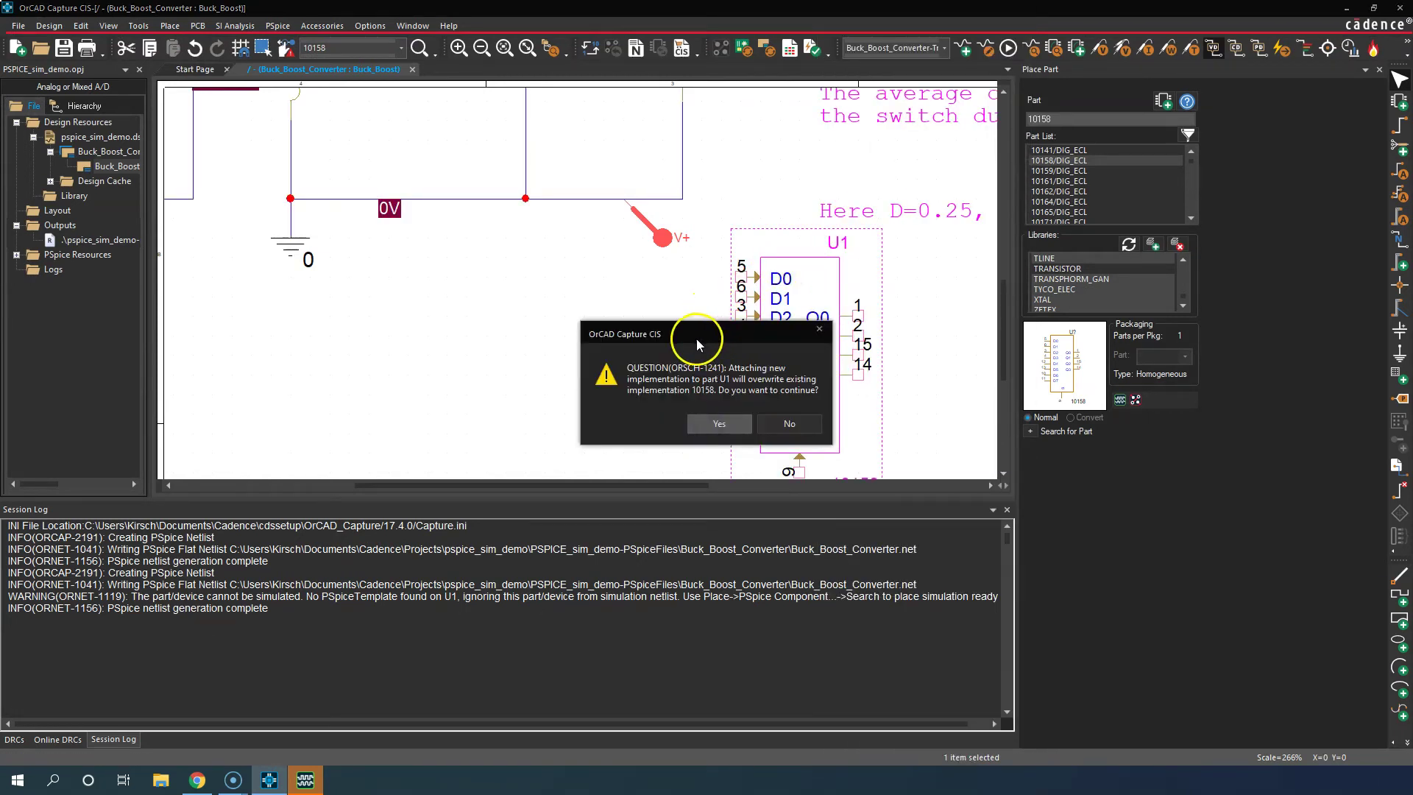
pyautogui.click(733, 427)
pyautogui.moveTo(683, 151); pyautogui.dragTo(544, 157)
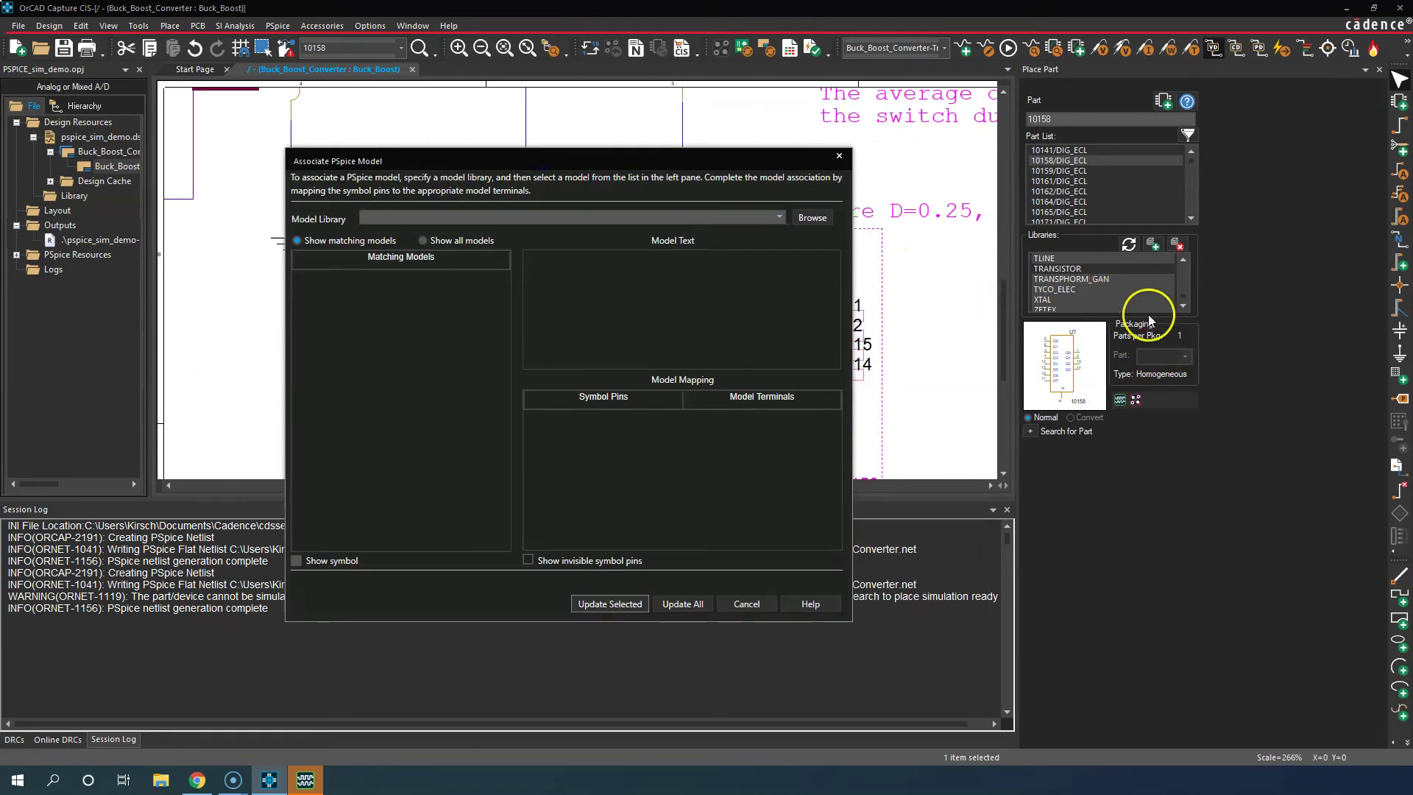
# Step: Load dig_ecl.lib from the PSpice library folder as the model library for U1
pyautogui.click(813, 218)
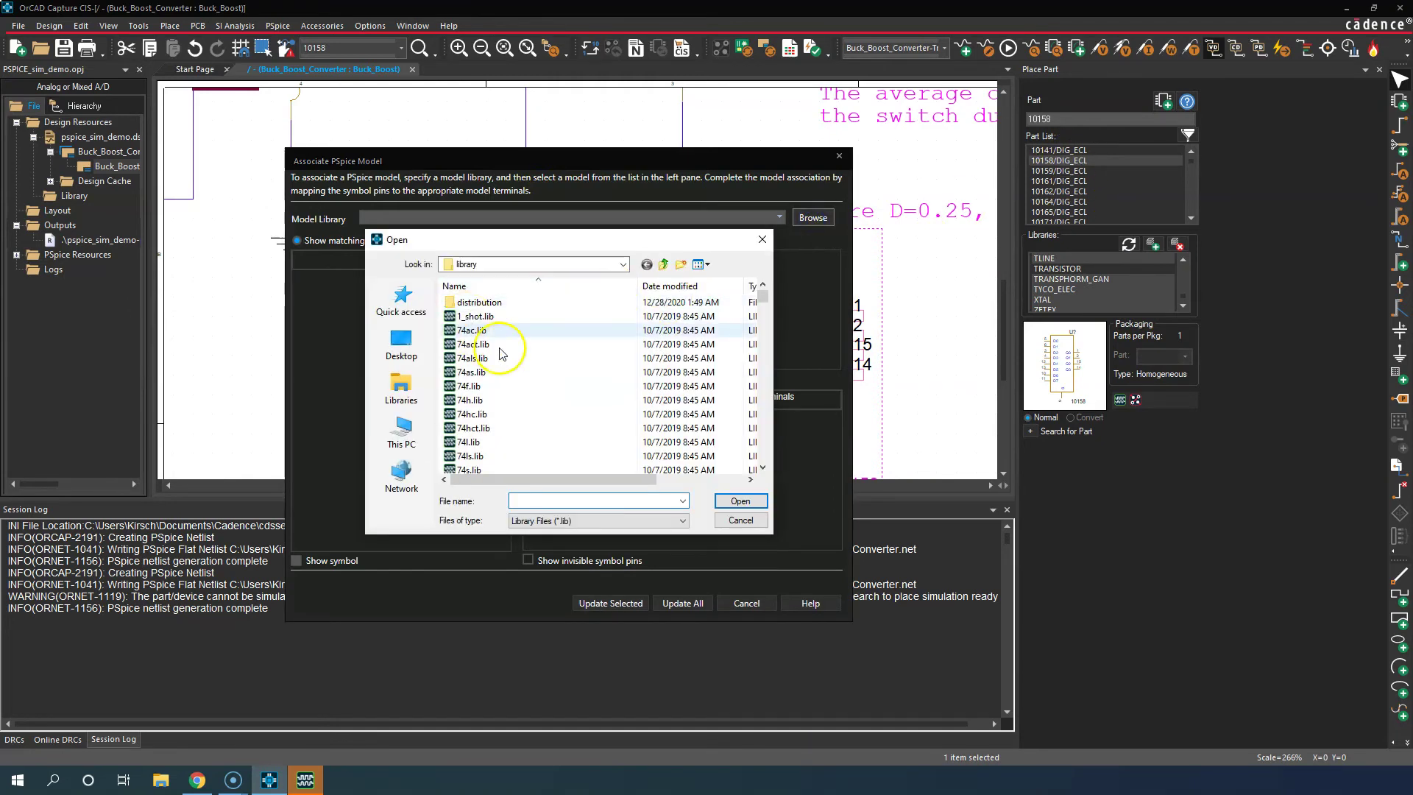
pyautogui.scroll(-6, 526, 429)
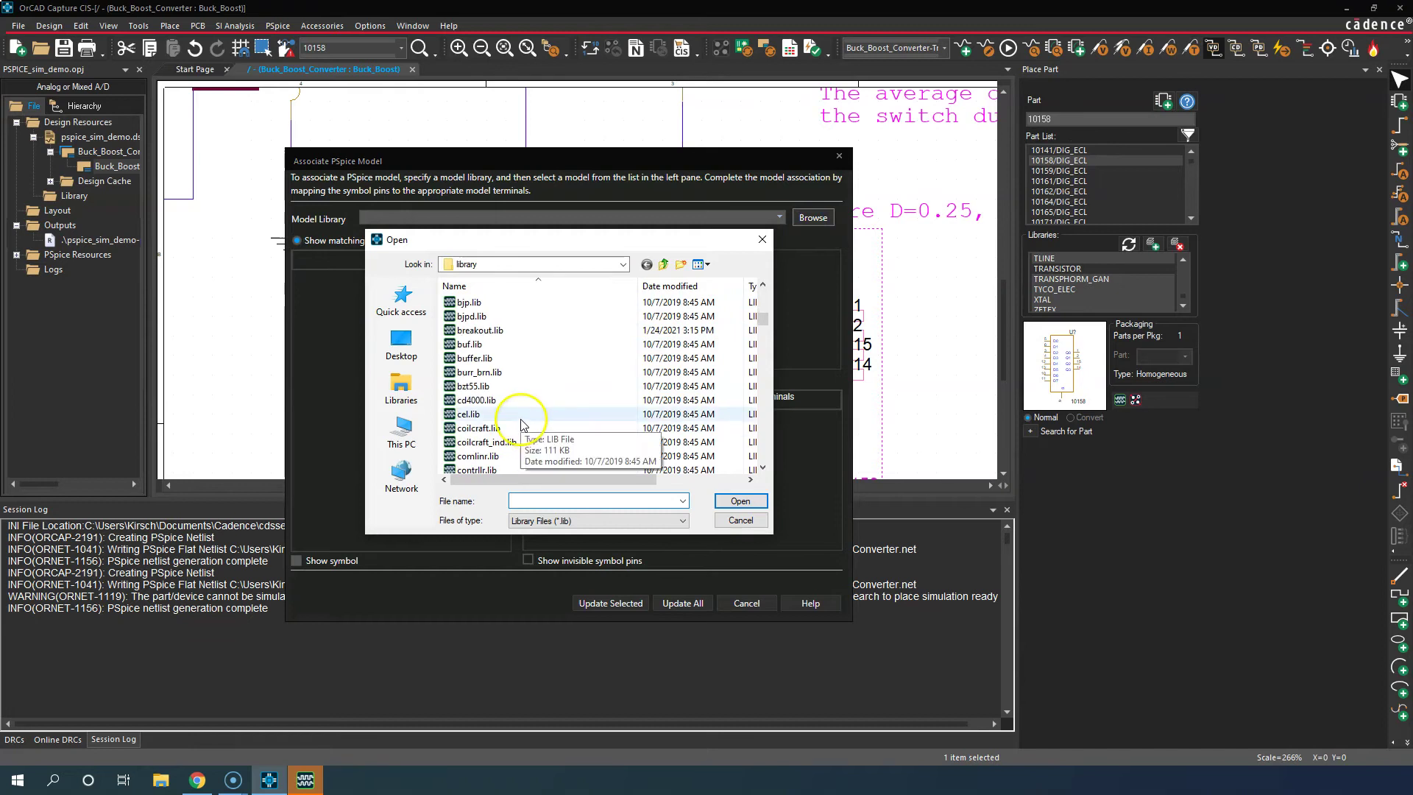
pyautogui.click(477, 429)
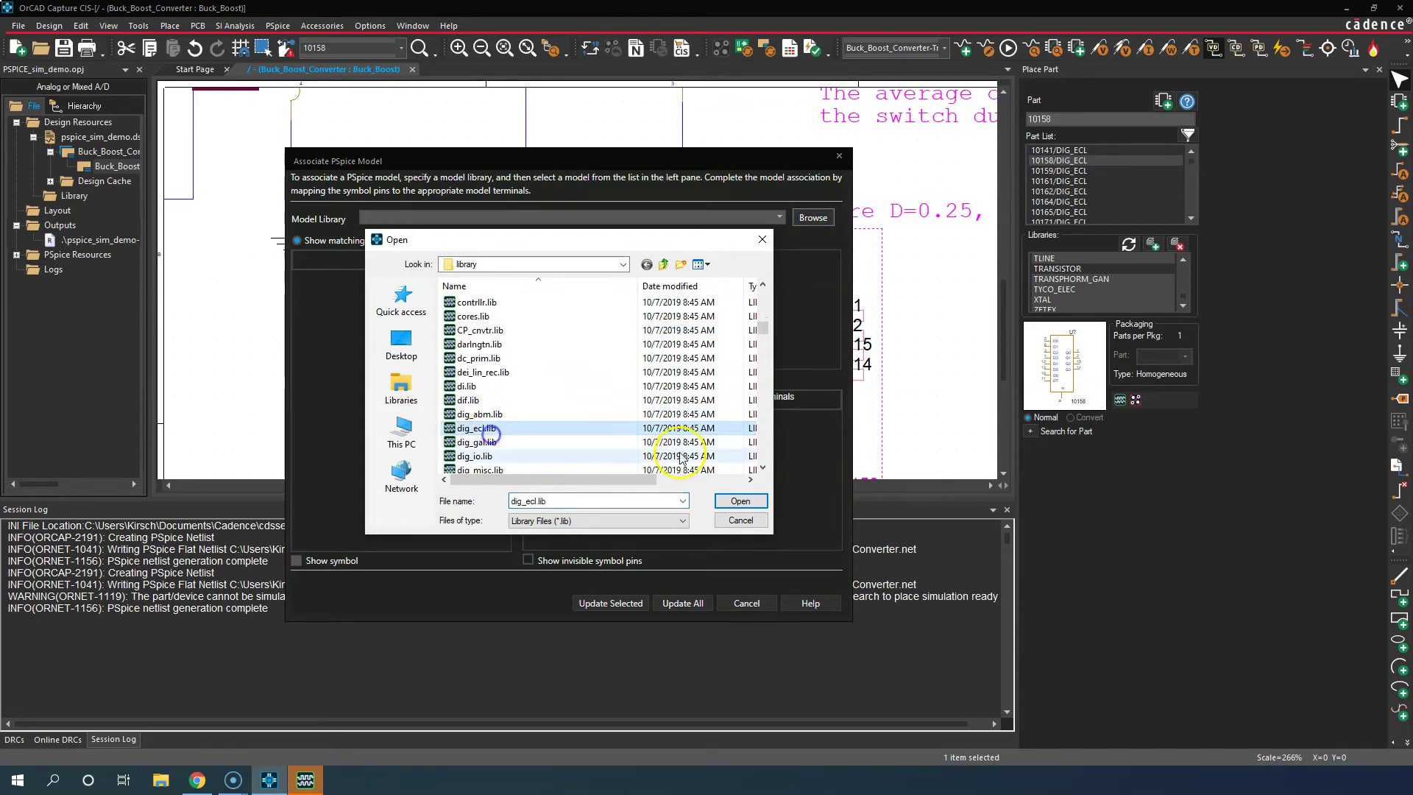
pyautogui.click(741, 501)
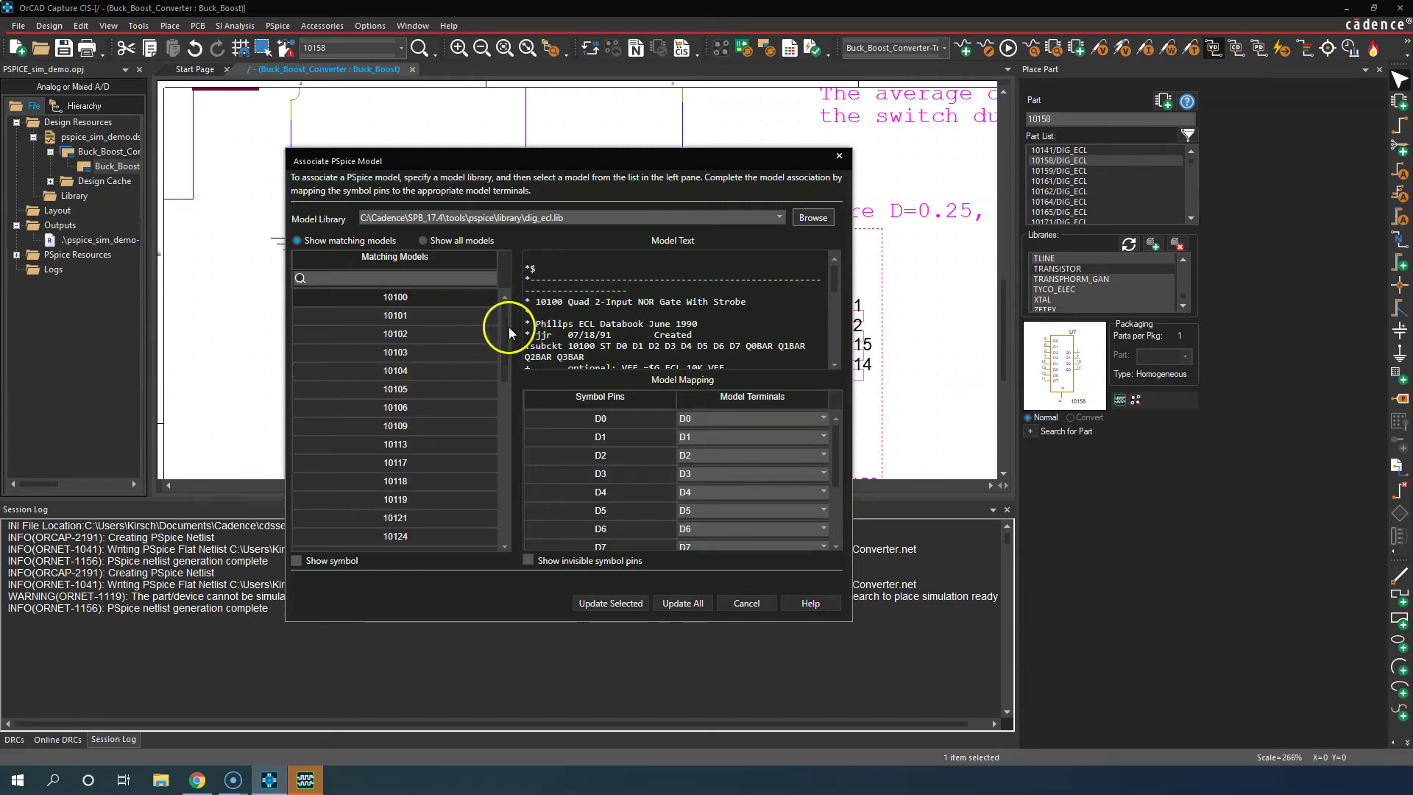
# Step: Select model 10158 from the matching models for U1, and examine its model text and pin mapping
pyautogui.moveTo(505, 322); pyautogui.dragTo(505, 278)
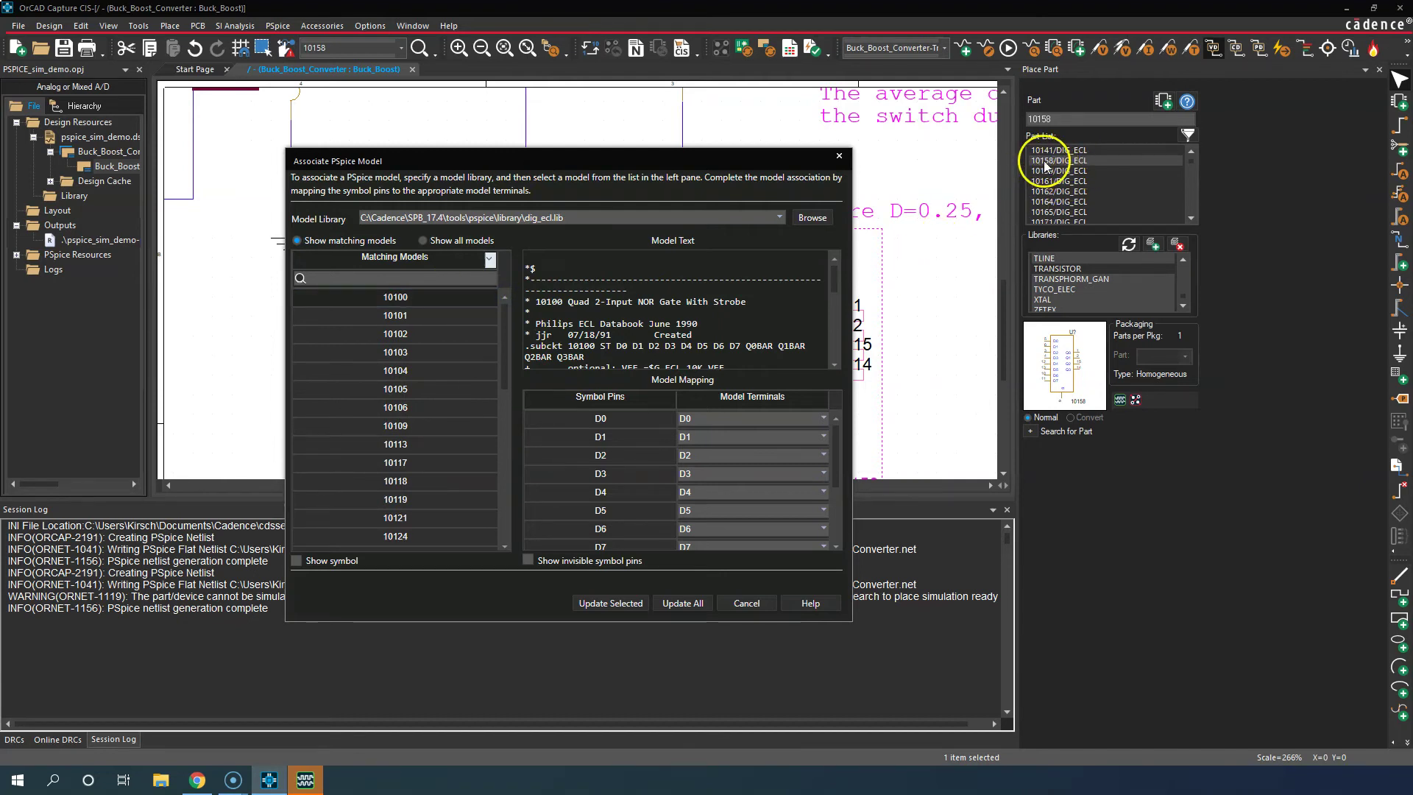
pyautogui.scroll(-6, 431, 501)
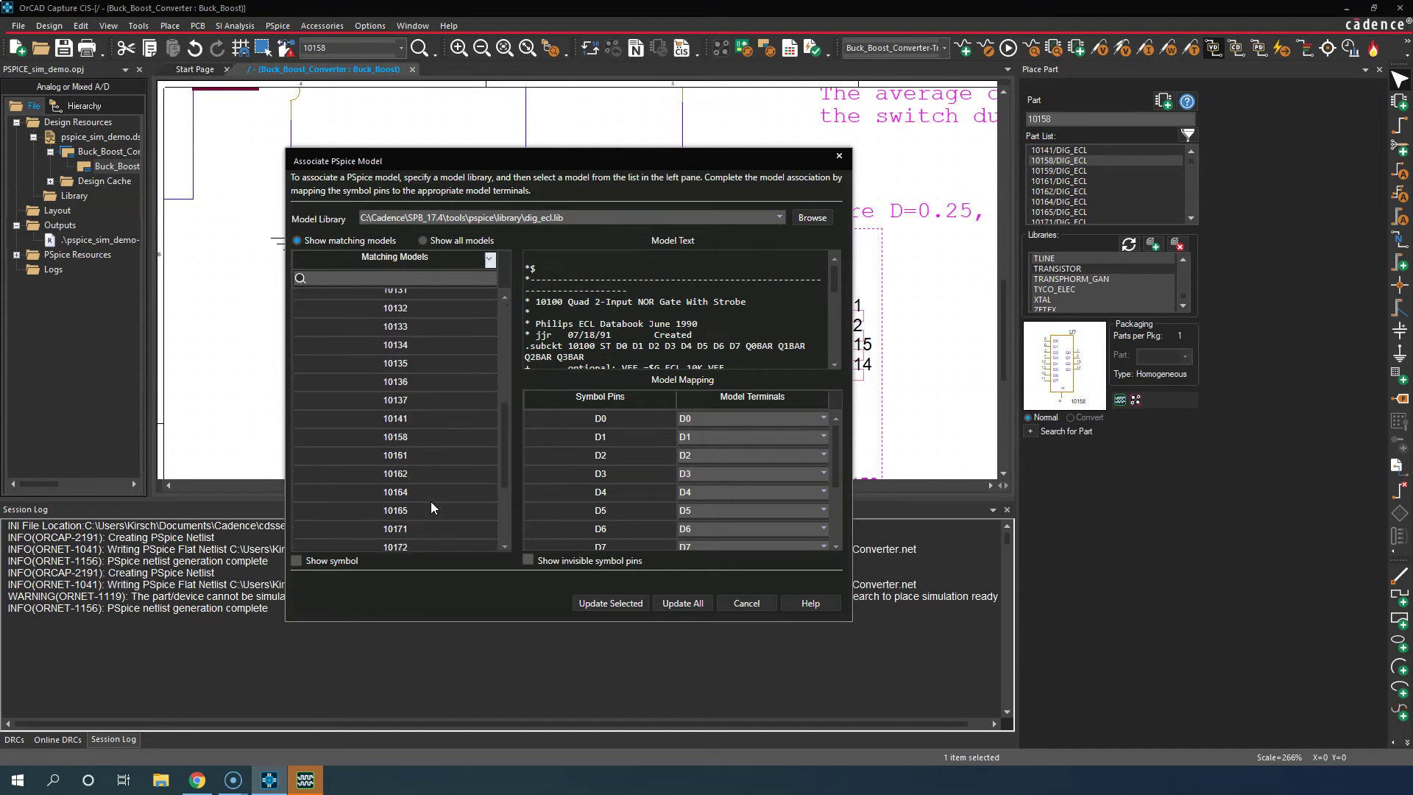
pyautogui.scroll(-2, 430, 502)
pyautogui.click(427, 352)
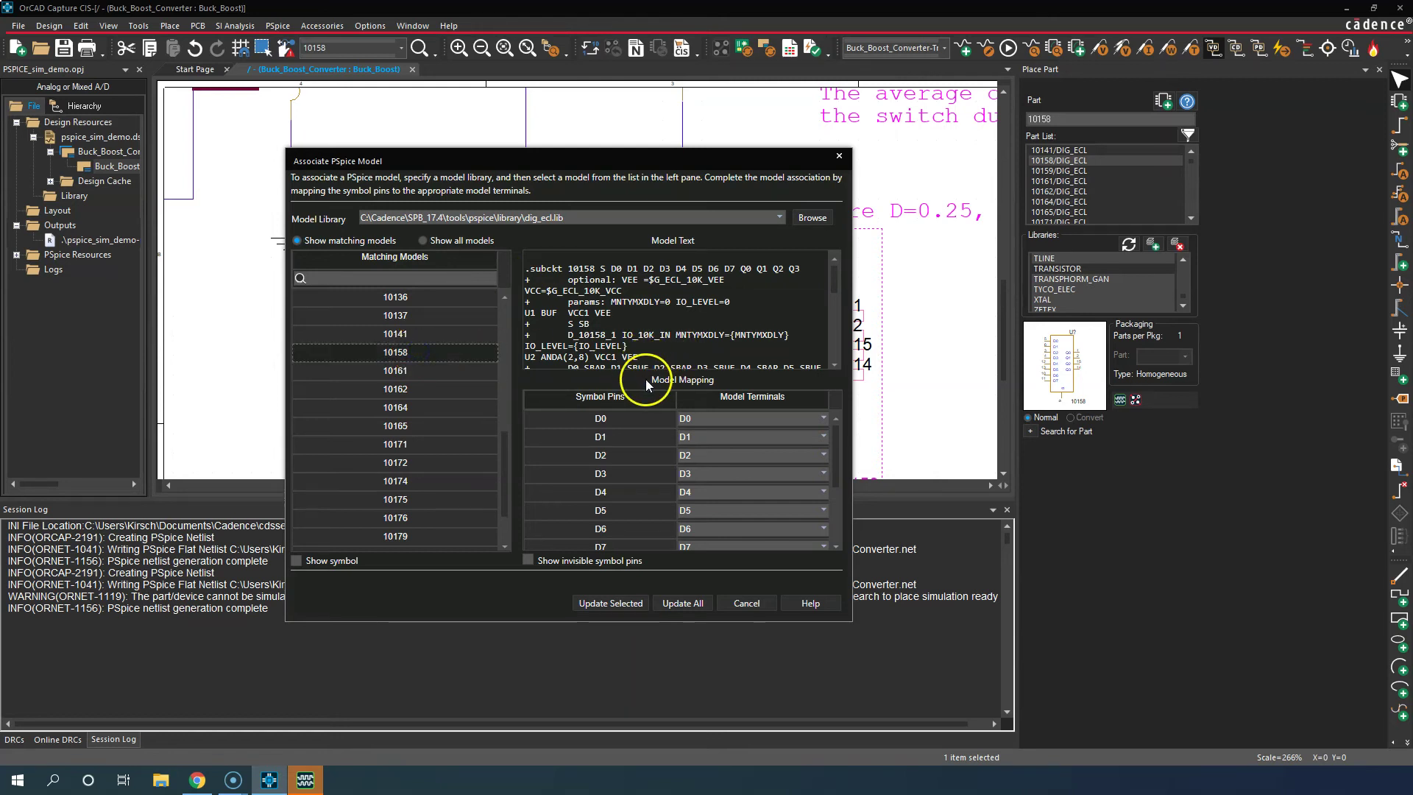
pyautogui.moveTo(834, 278)
pyautogui.mouseDown()
pyautogui.moveTo(839, 331)
pyautogui.moveTo(848, 271)
pyautogui.mouseUp()
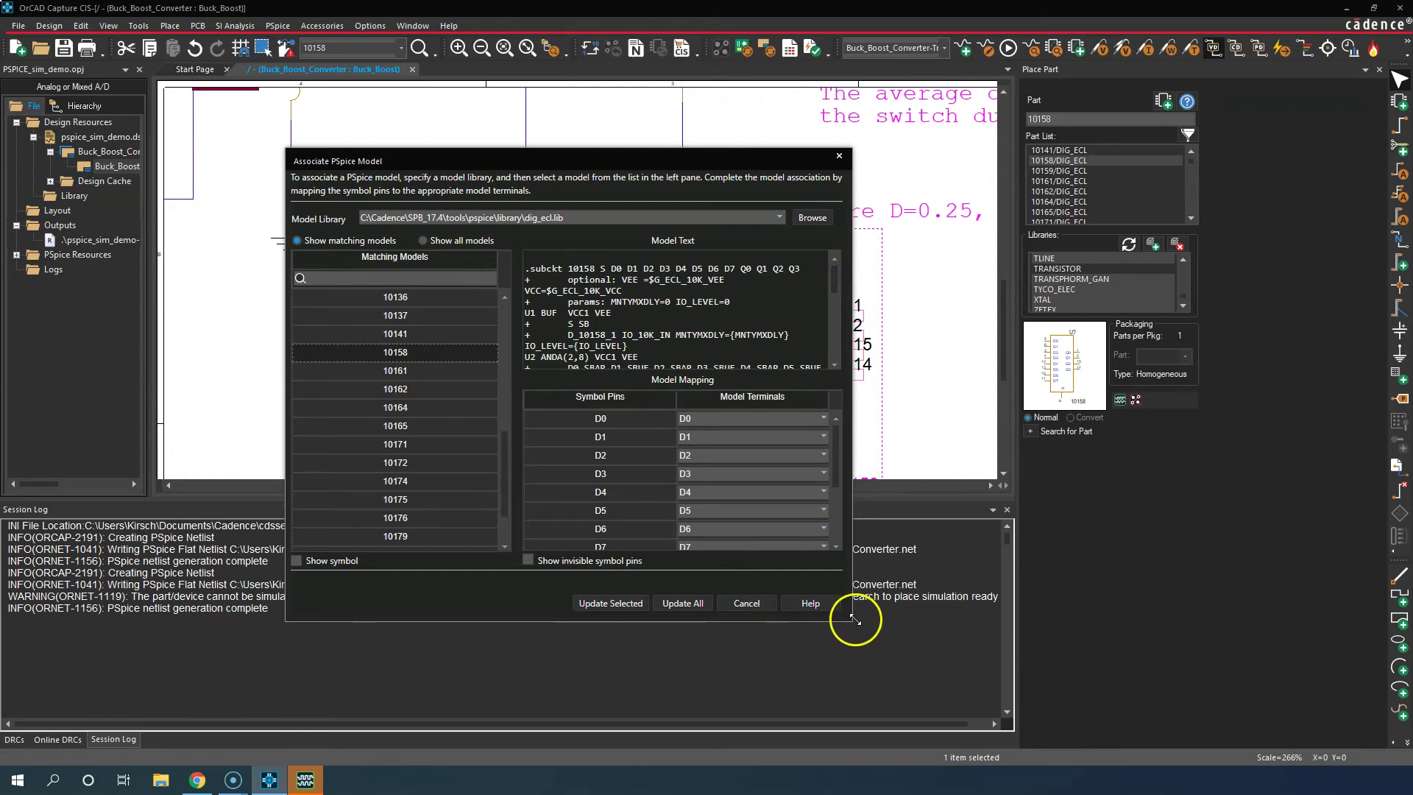
# Step: Enlarge the Associate PSpice Model dialog and review the 10158 model text and pin mapping, reversing and restoring the symbol pin order
pyautogui.moveTo(855, 620); pyautogui.dragTo(1010, 690)
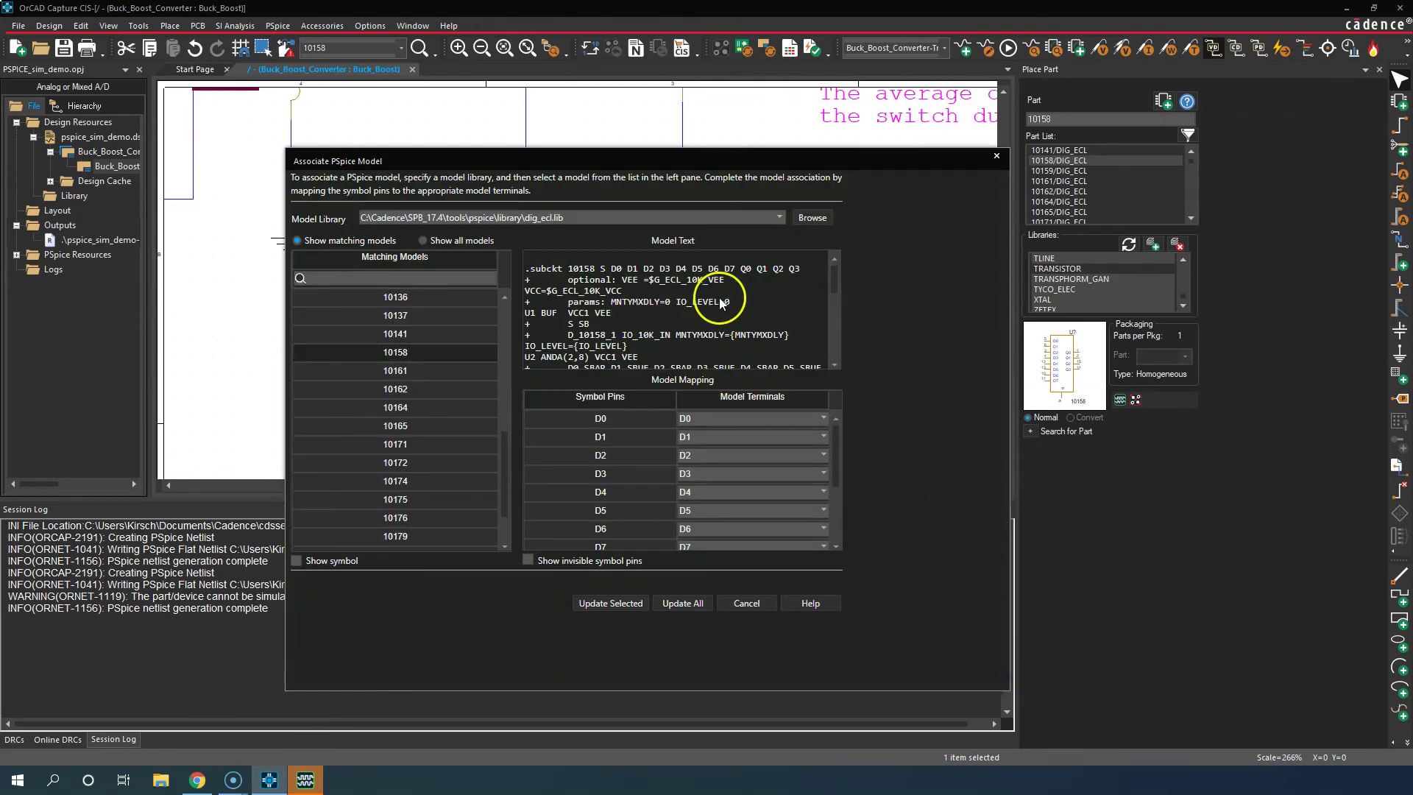
pyautogui.click(703, 306)
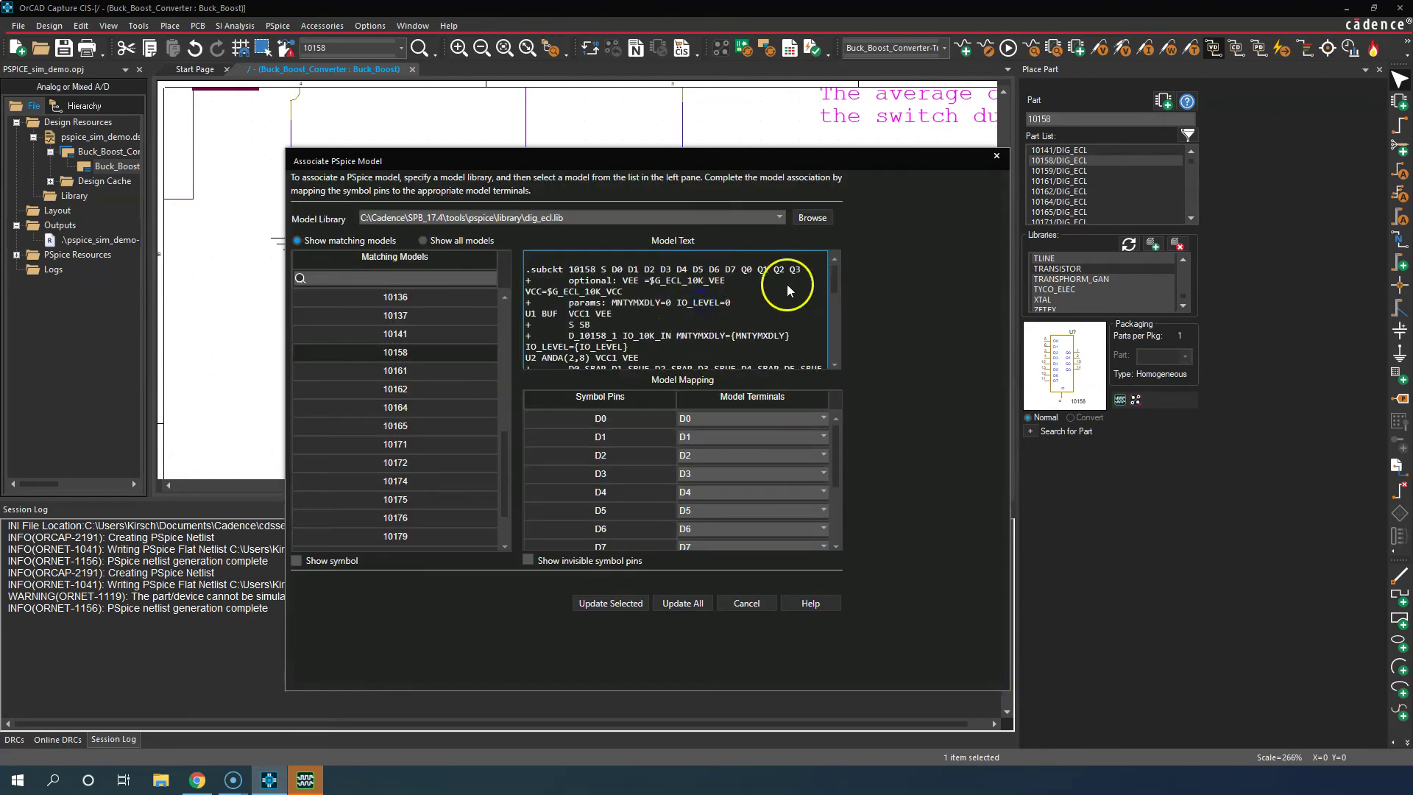
pyautogui.moveTo(836, 281)
pyautogui.mouseDown()
pyautogui.moveTo(837, 316)
pyautogui.moveTo(832, 270)
pyautogui.mouseUp()
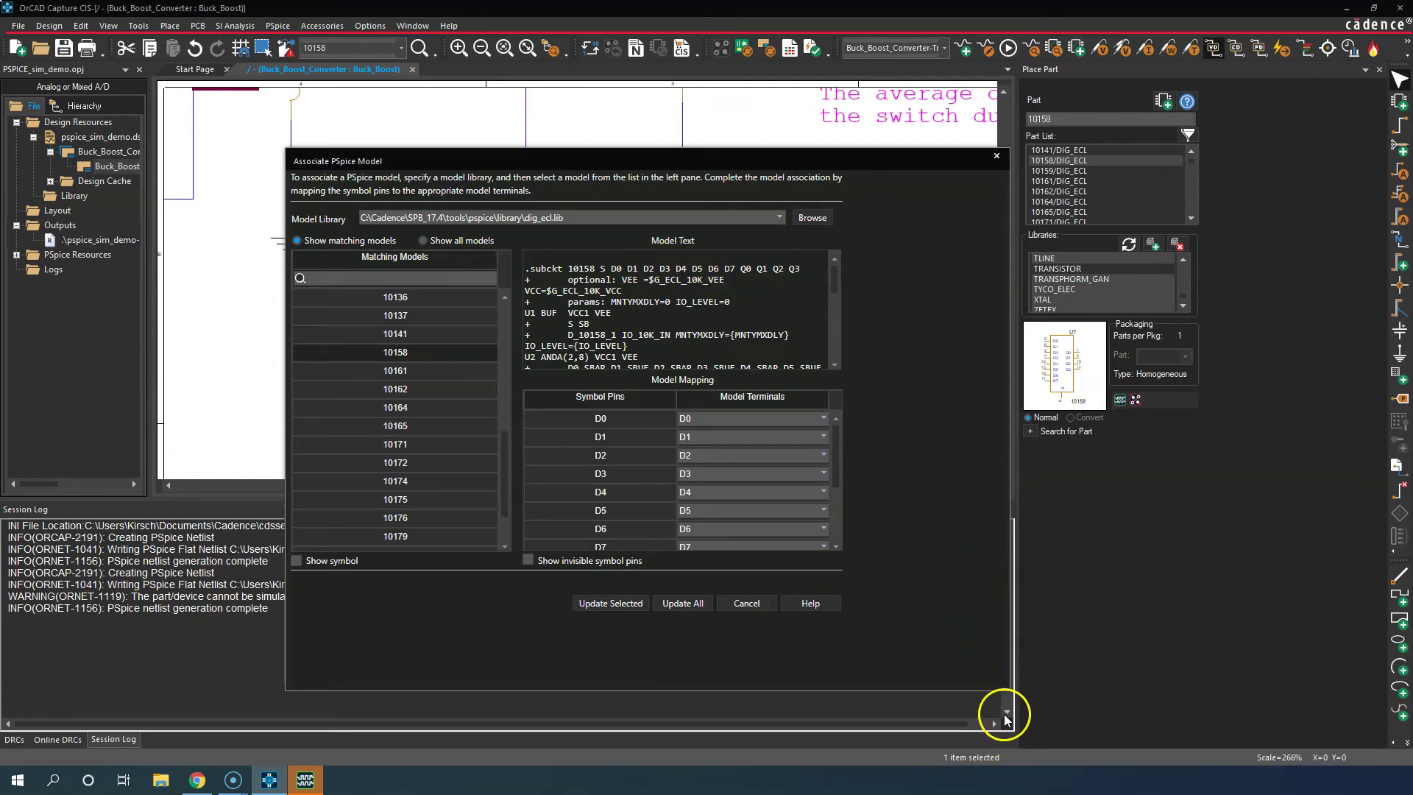
pyautogui.moveTo(836, 432)
pyautogui.mouseDown()
pyautogui.moveTo(837, 488)
pyautogui.moveTo(836, 412)
pyautogui.mouseUp()
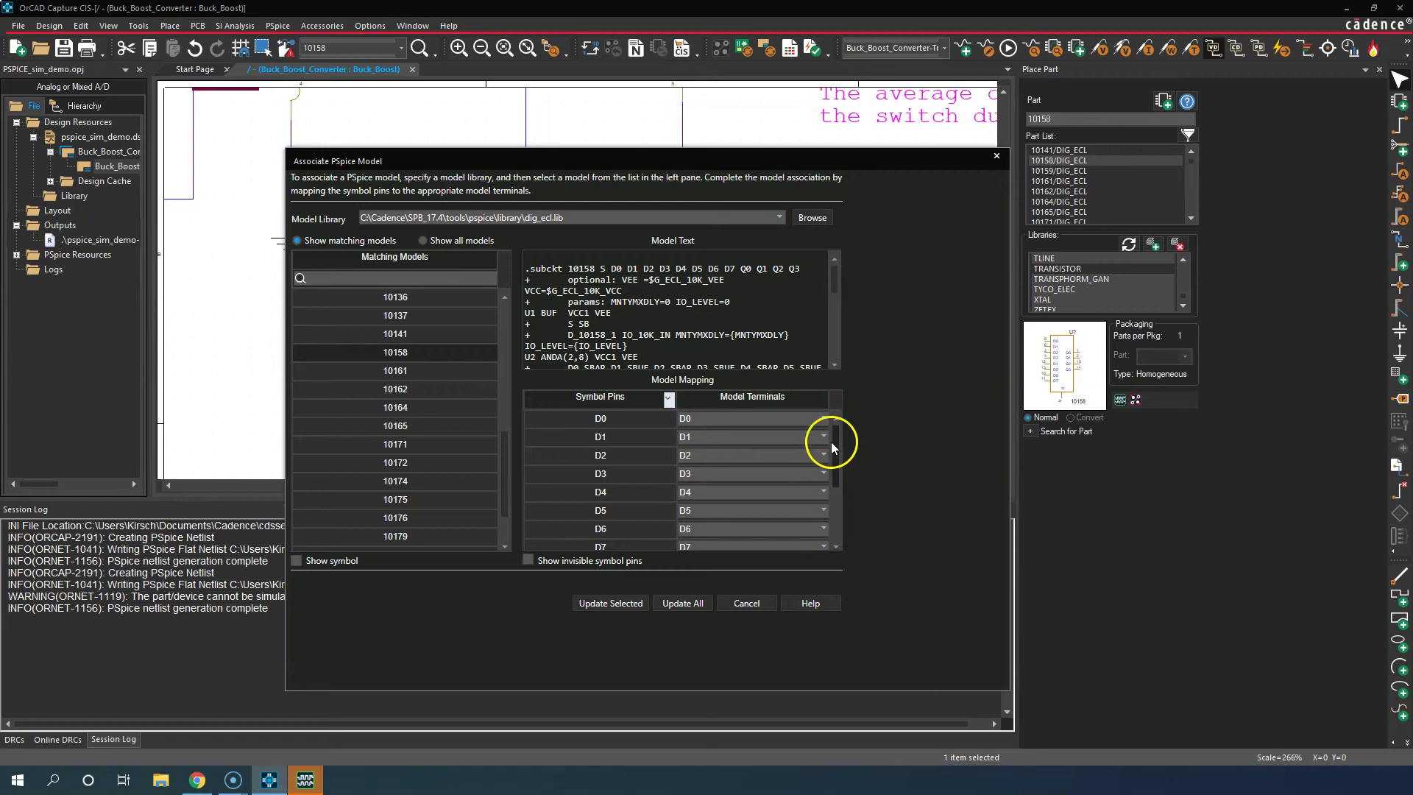
pyautogui.moveTo(837, 447); pyautogui.dragTo(836, 444)
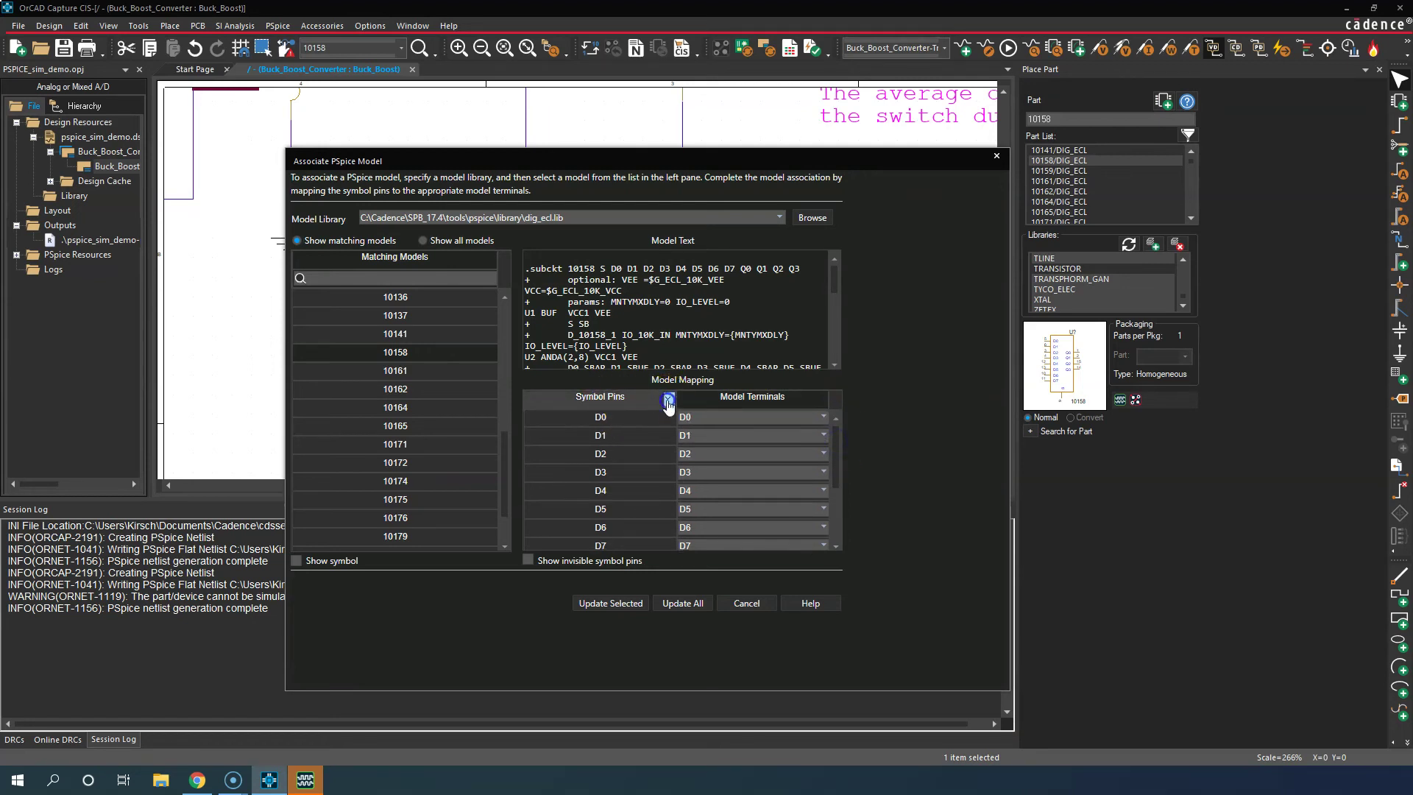
pyautogui.click(668, 401)
pyautogui.click(669, 400)
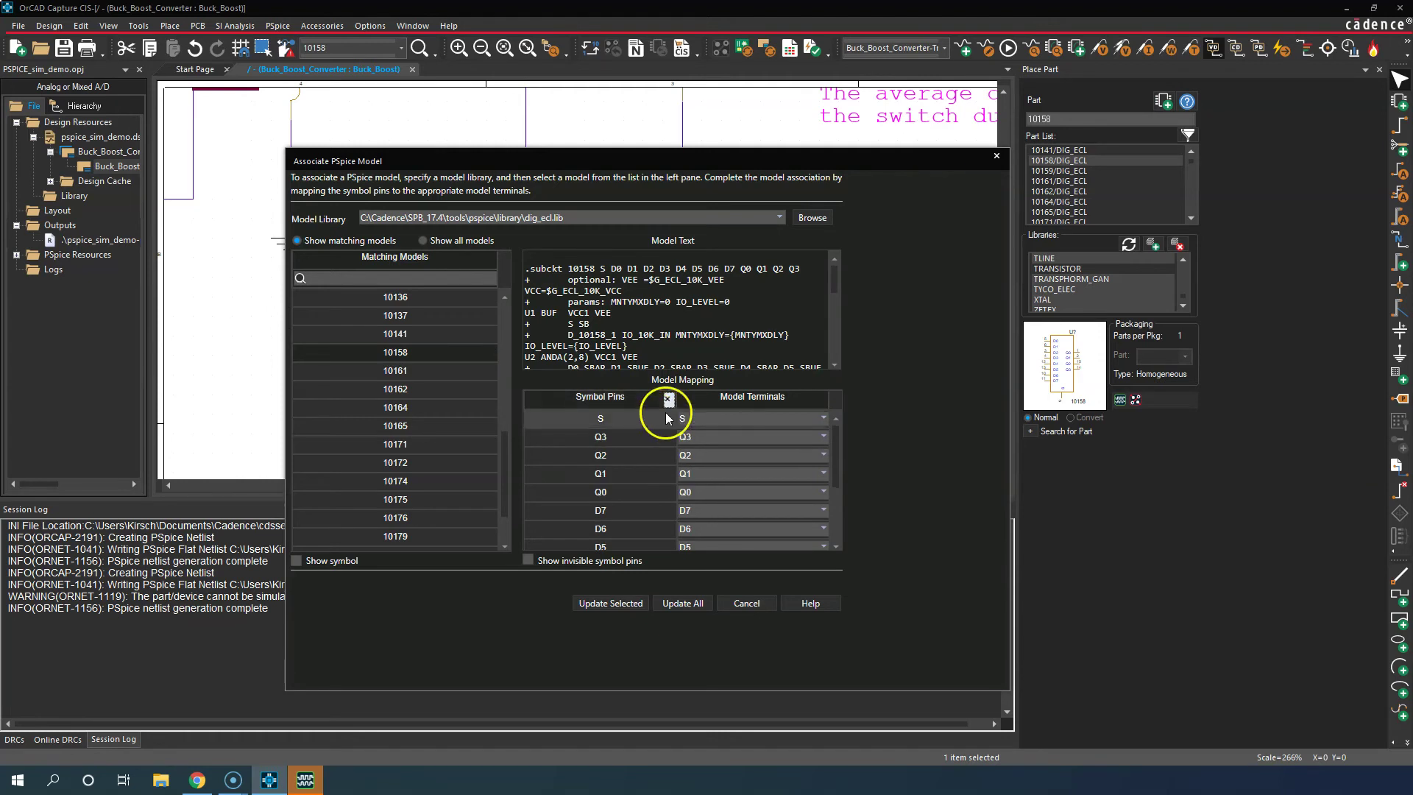
pyautogui.click(669, 401)
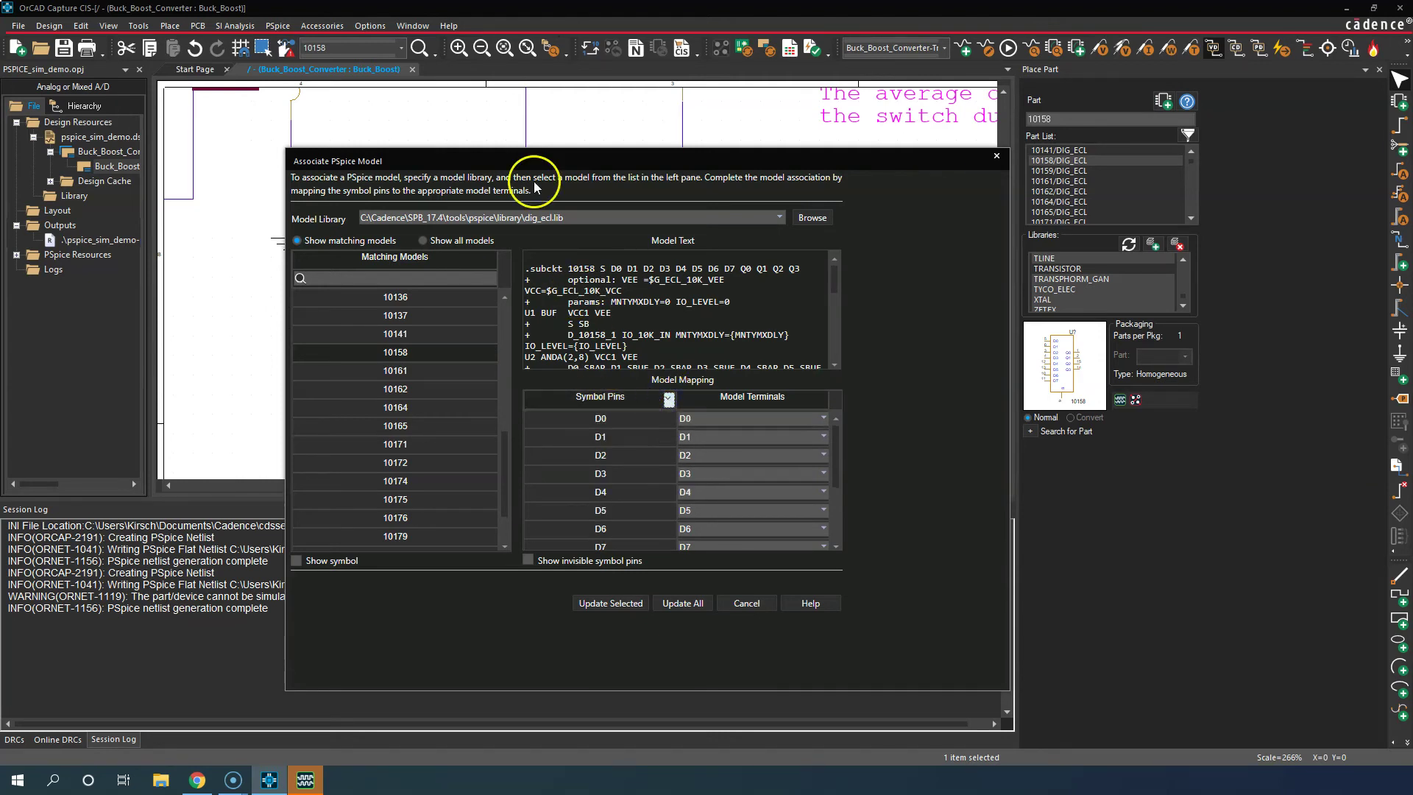
# Step: Move the dialog clear of part U1 and check its pin mapping against the symbol, including the model terminals offered for D0
pyautogui.moveTo(541, 163); pyautogui.dragTo(370, 111)
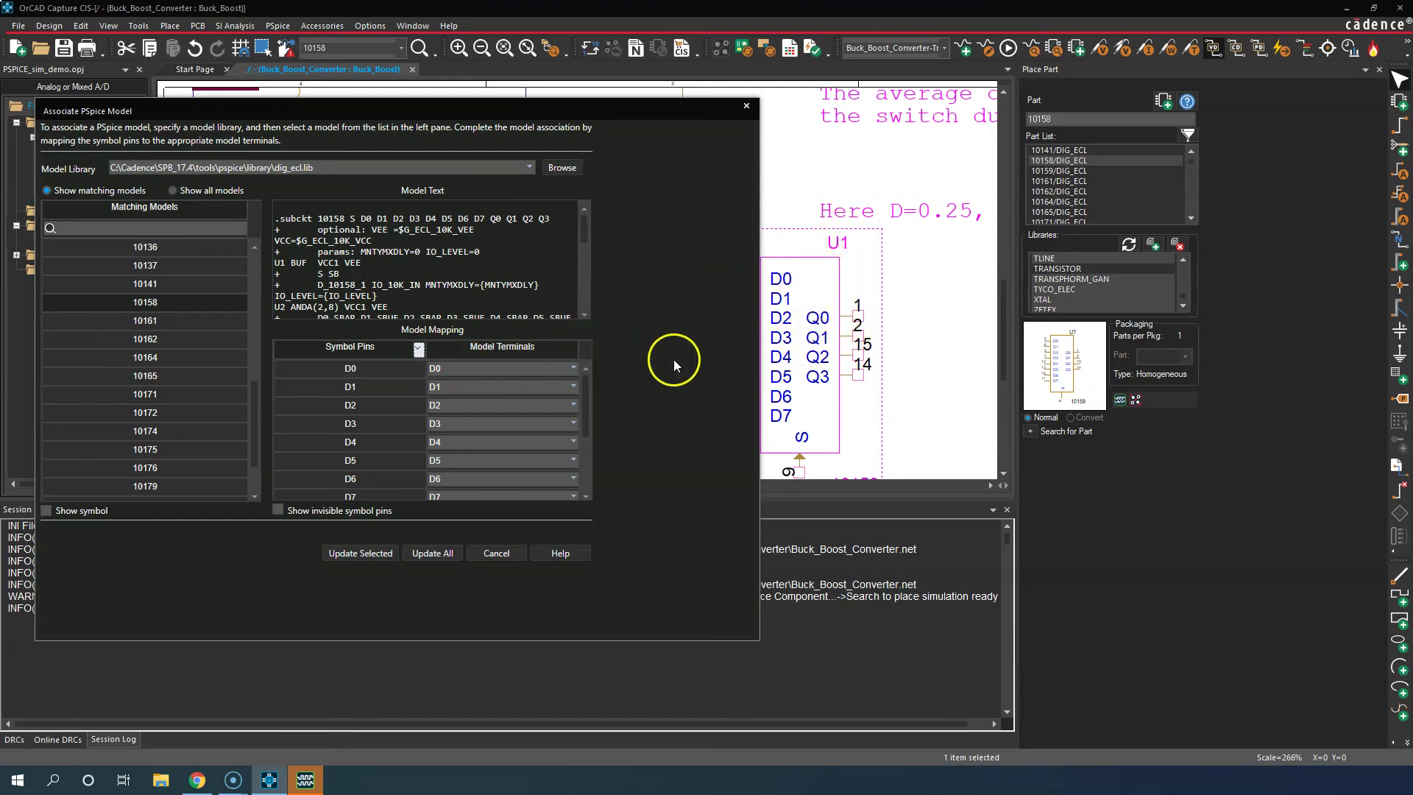
pyautogui.click(421, 215)
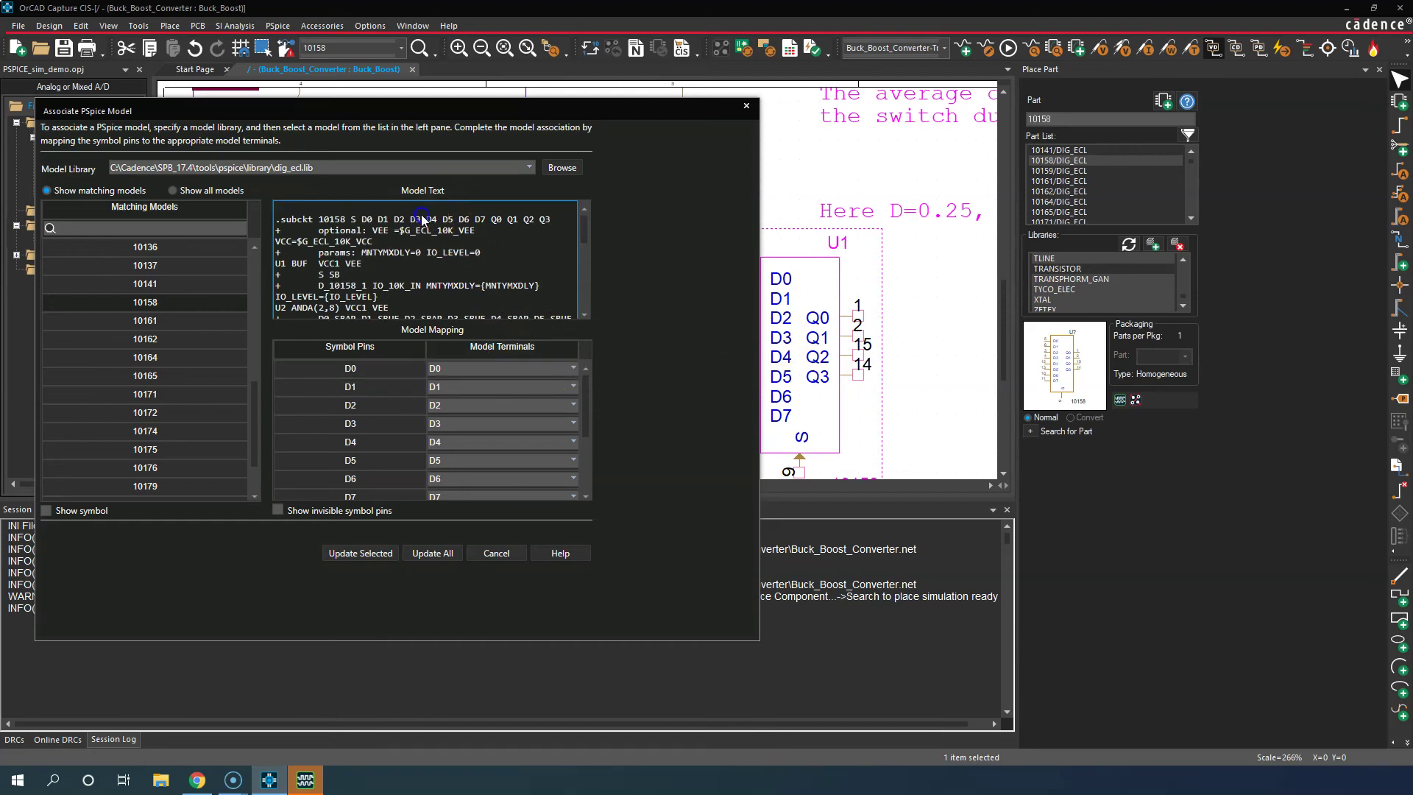
pyautogui.click(566, 368)
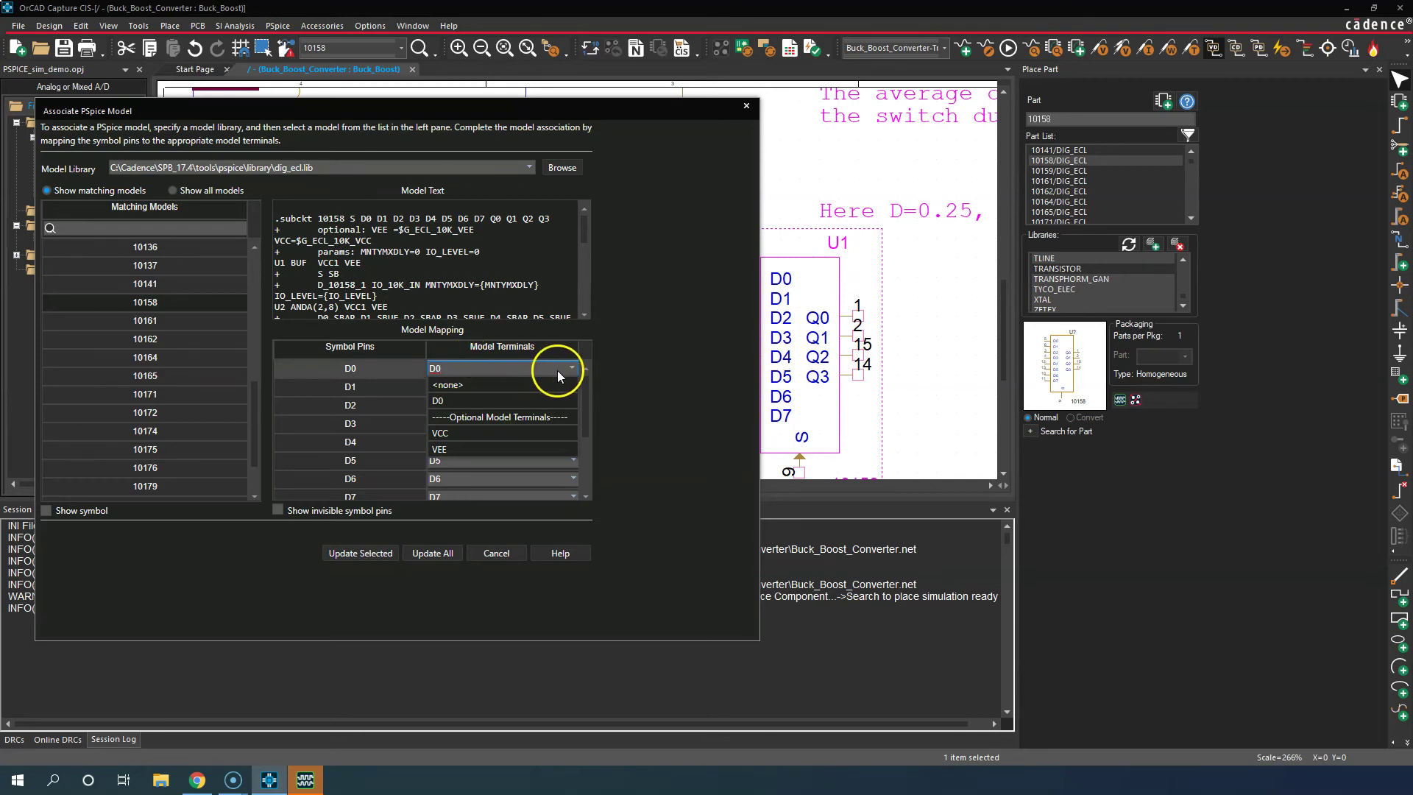
pyautogui.click(575, 376)
pyautogui.click(480, 243)
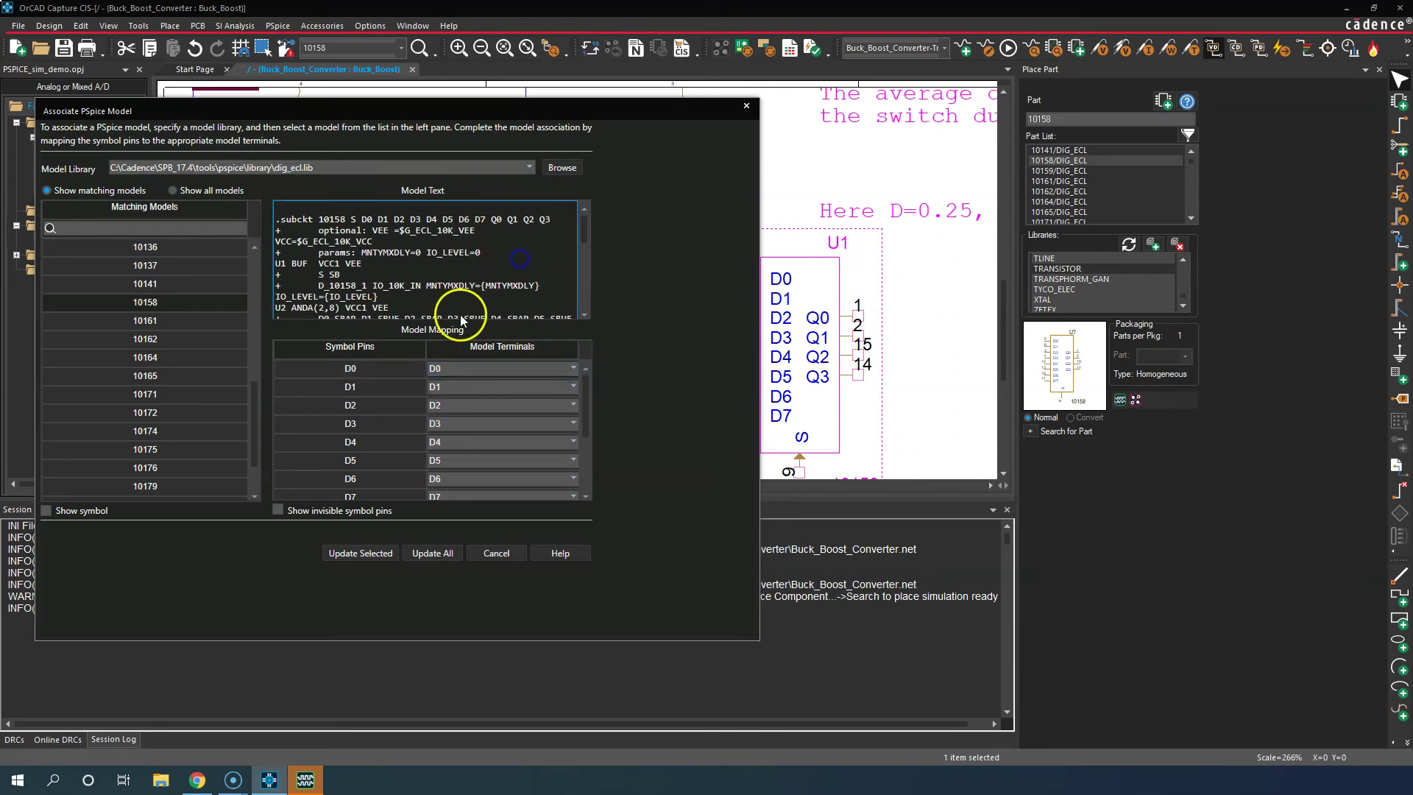
pyautogui.moveTo(586, 382); pyautogui.dragTo(588, 463)
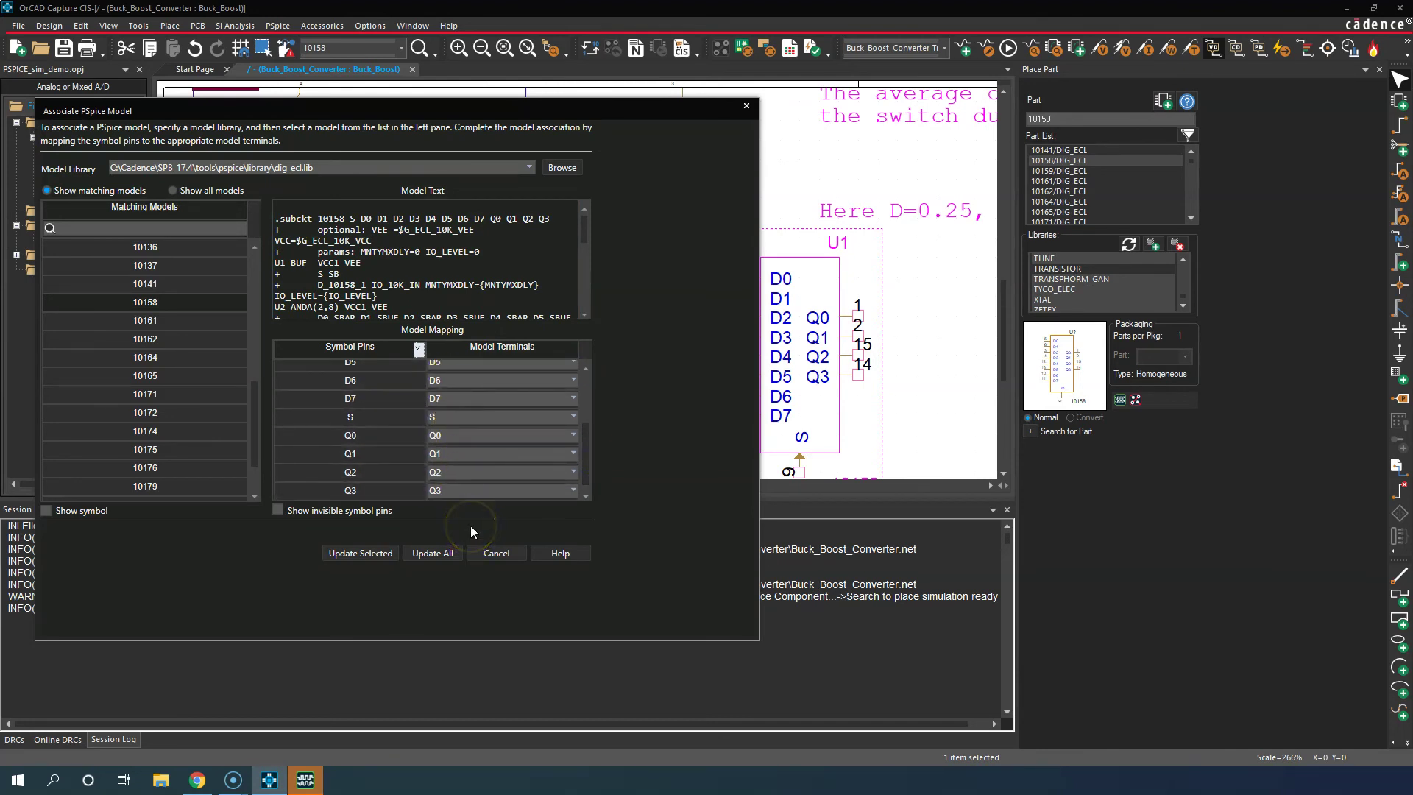
# Step: Show the invisible symbol pins and map VEE to model terminal VEE and VCC to model terminal VCC
pyautogui.click(312, 509)
pyautogui.click(279, 515)
pyautogui.moveTo(586, 396); pyautogui.dragTo(584, 484)
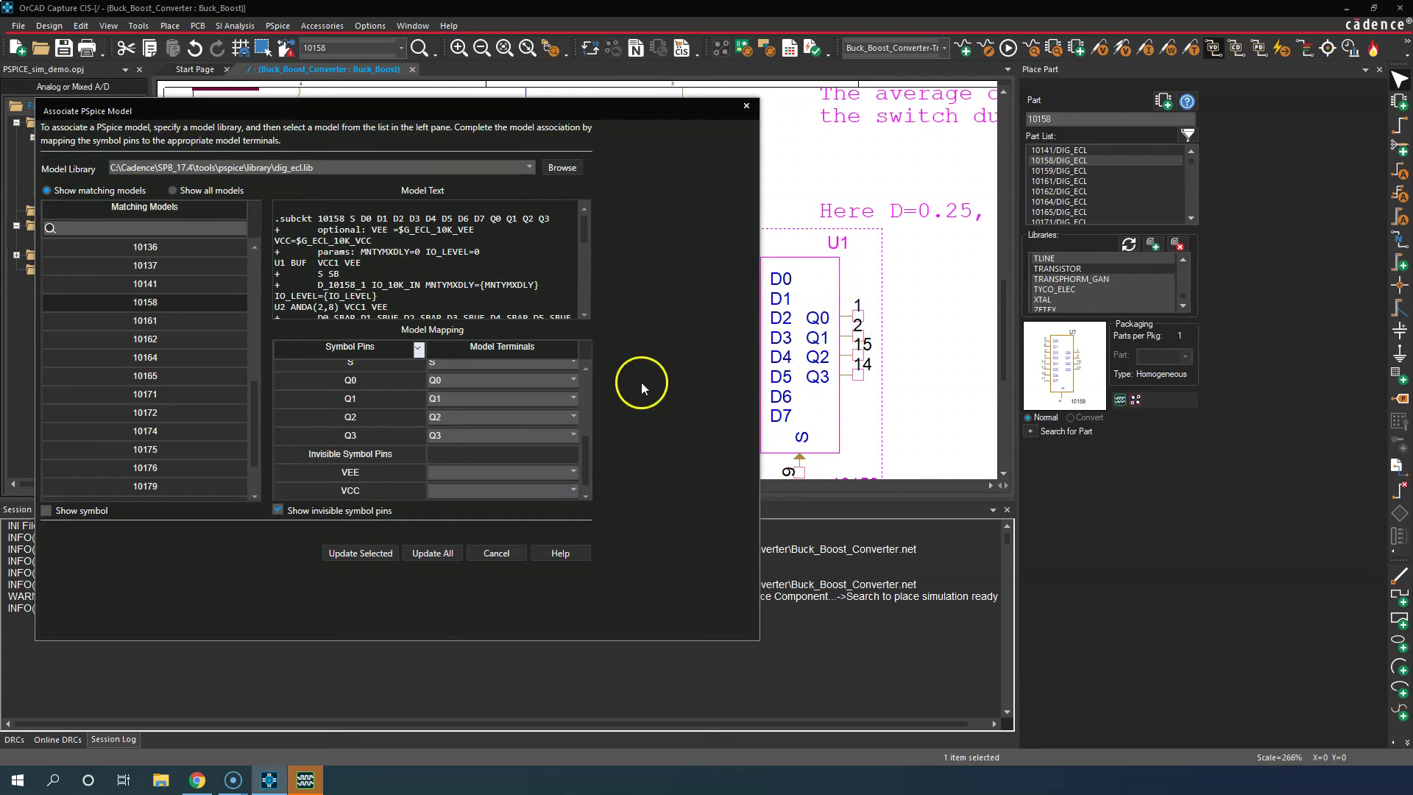
pyautogui.click(493, 452)
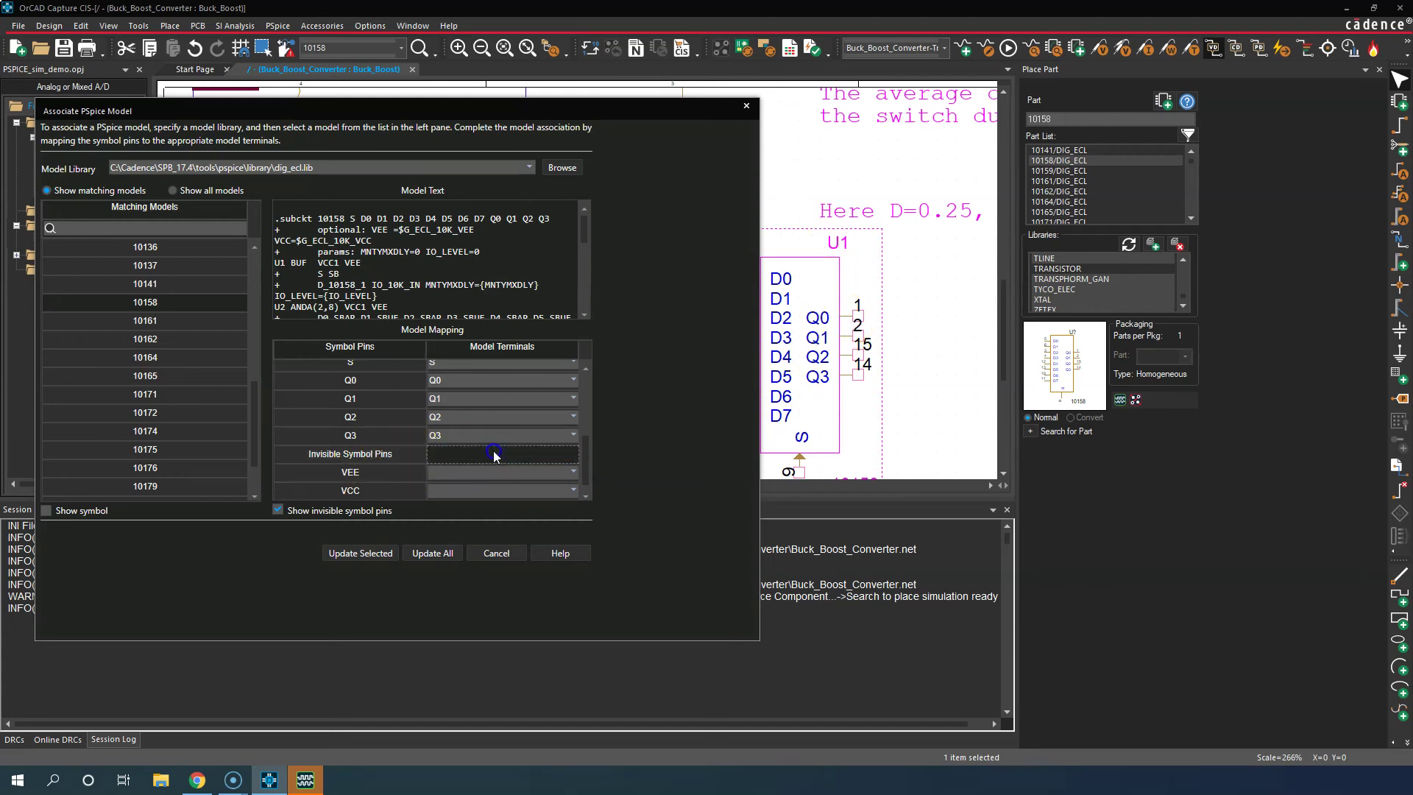
pyautogui.click(465, 480)
pyautogui.click(571, 471)
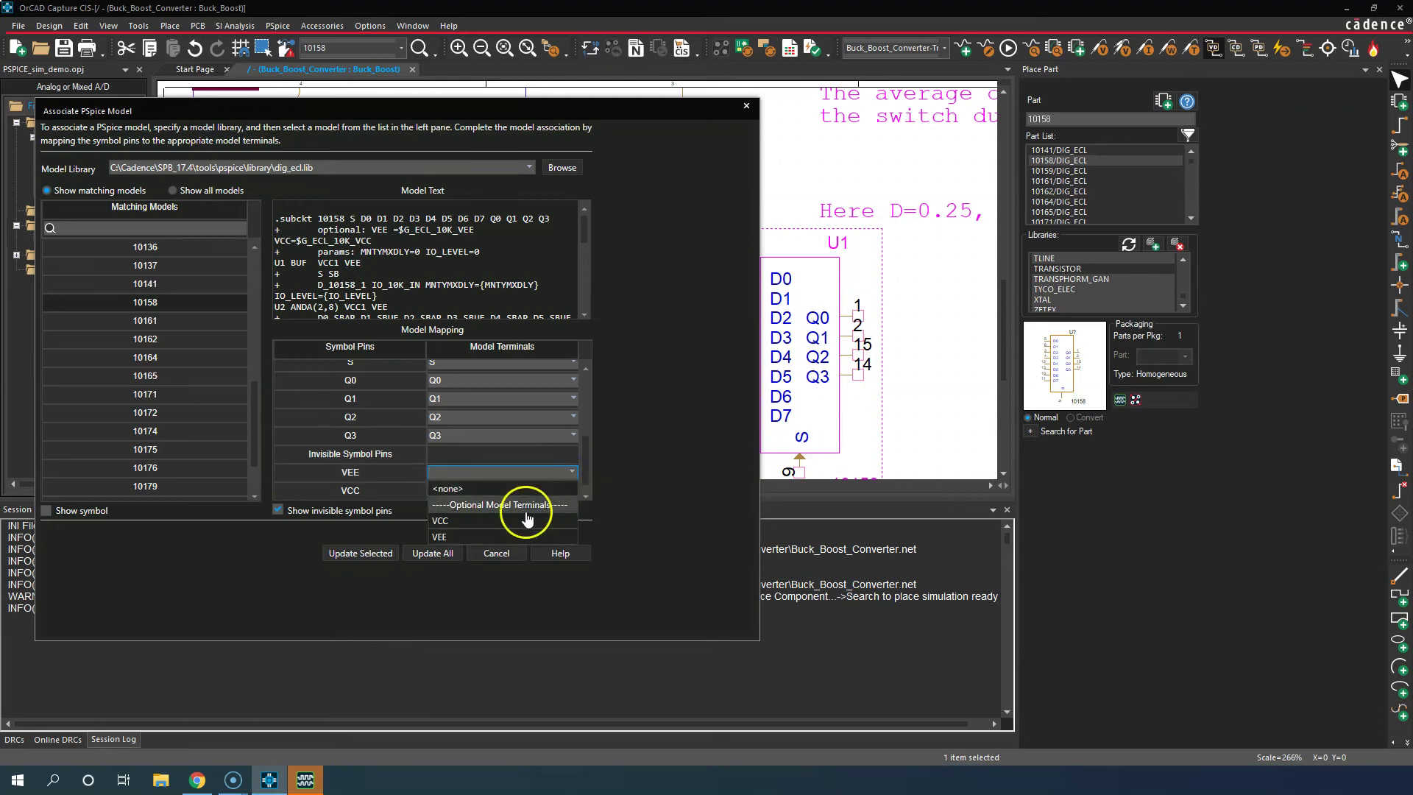
pyautogui.click(457, 534)
pyautogui.click(571, 491)
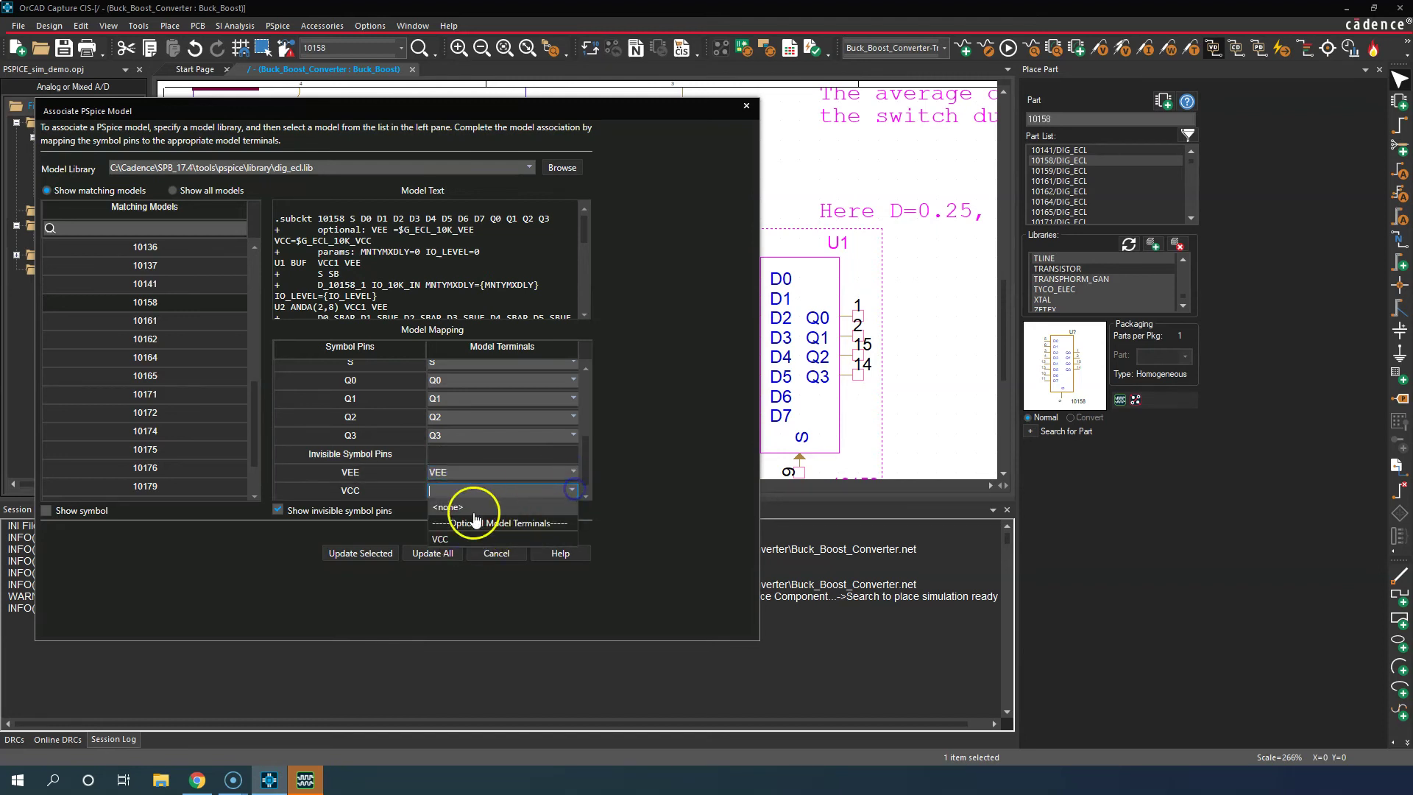
pyautogui.click(443, 533)
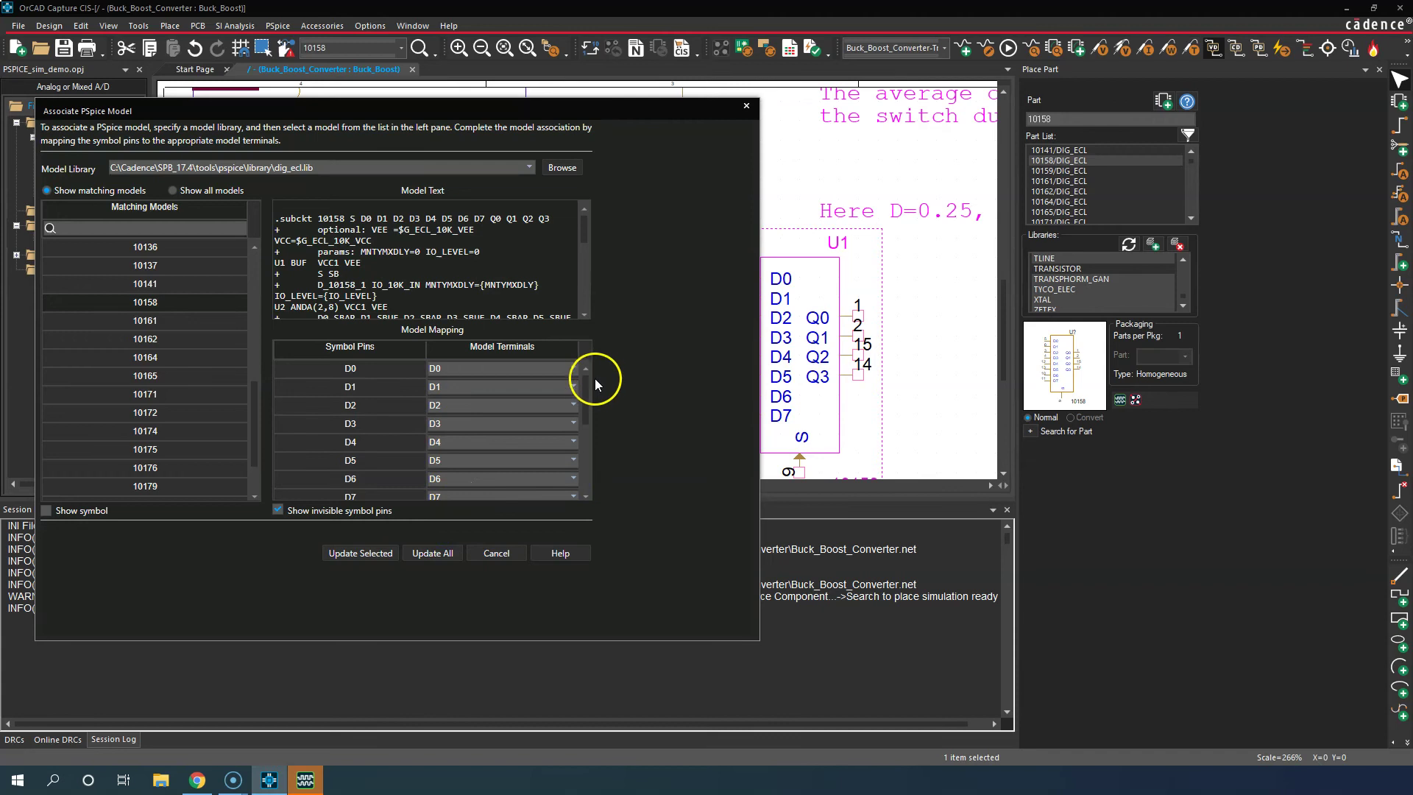
# Step: Review the completed pin mapping and apply the 10158 model association to the selected part U1 only
pyautogui.moveTo(587, 399); pyautogui.dragTo(587, 464)
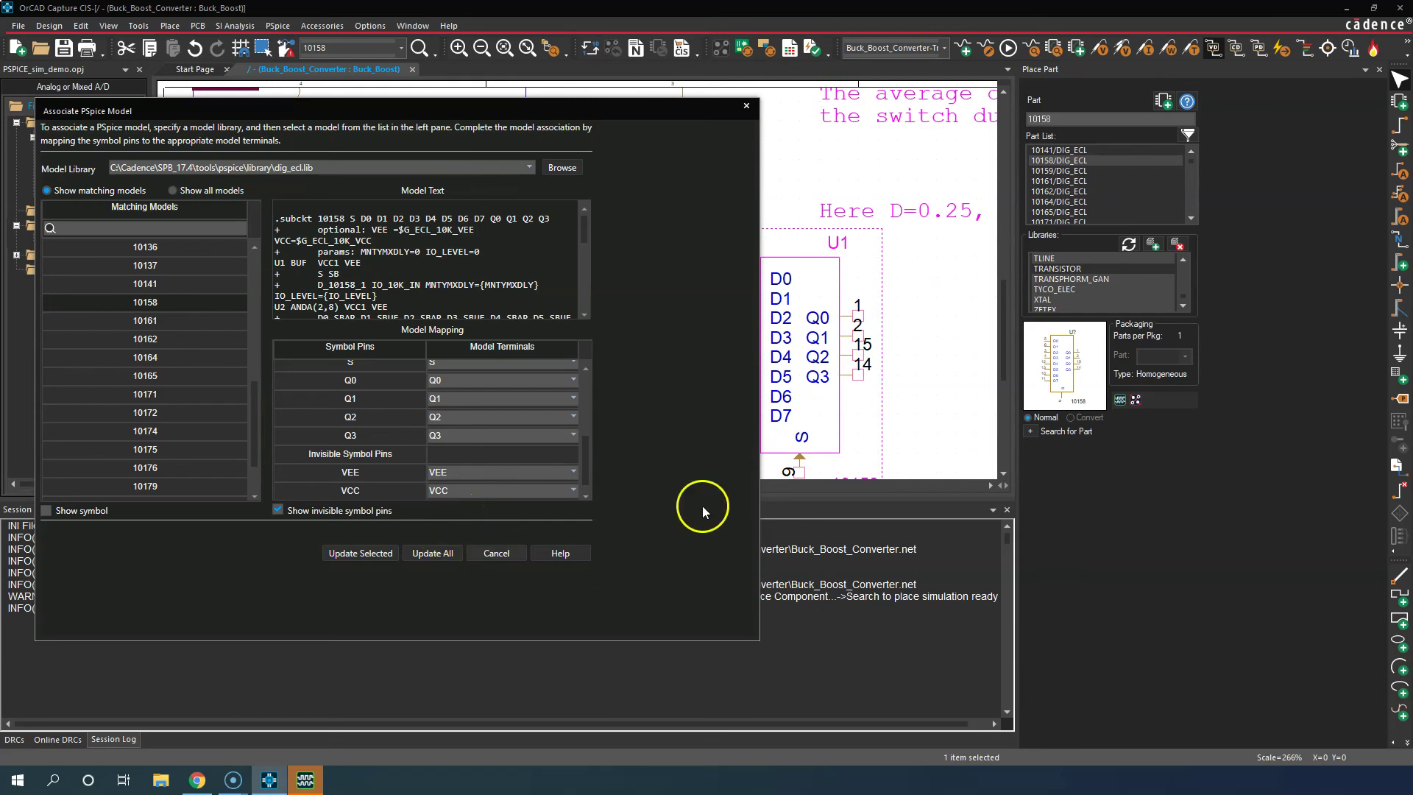
pyautogui.click(389, 563)
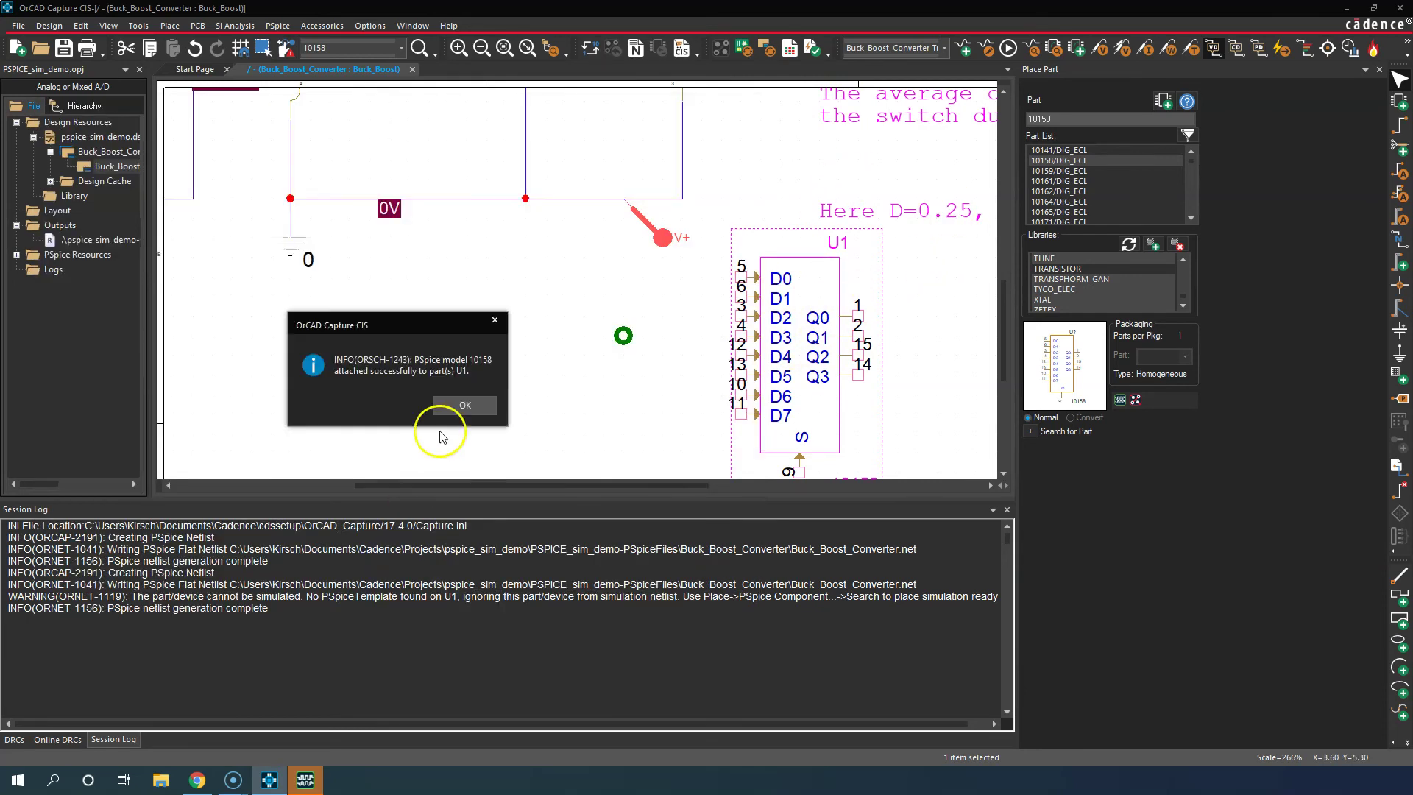
pyautogui.click(454, 404)
pyautogui.click(557, 351)
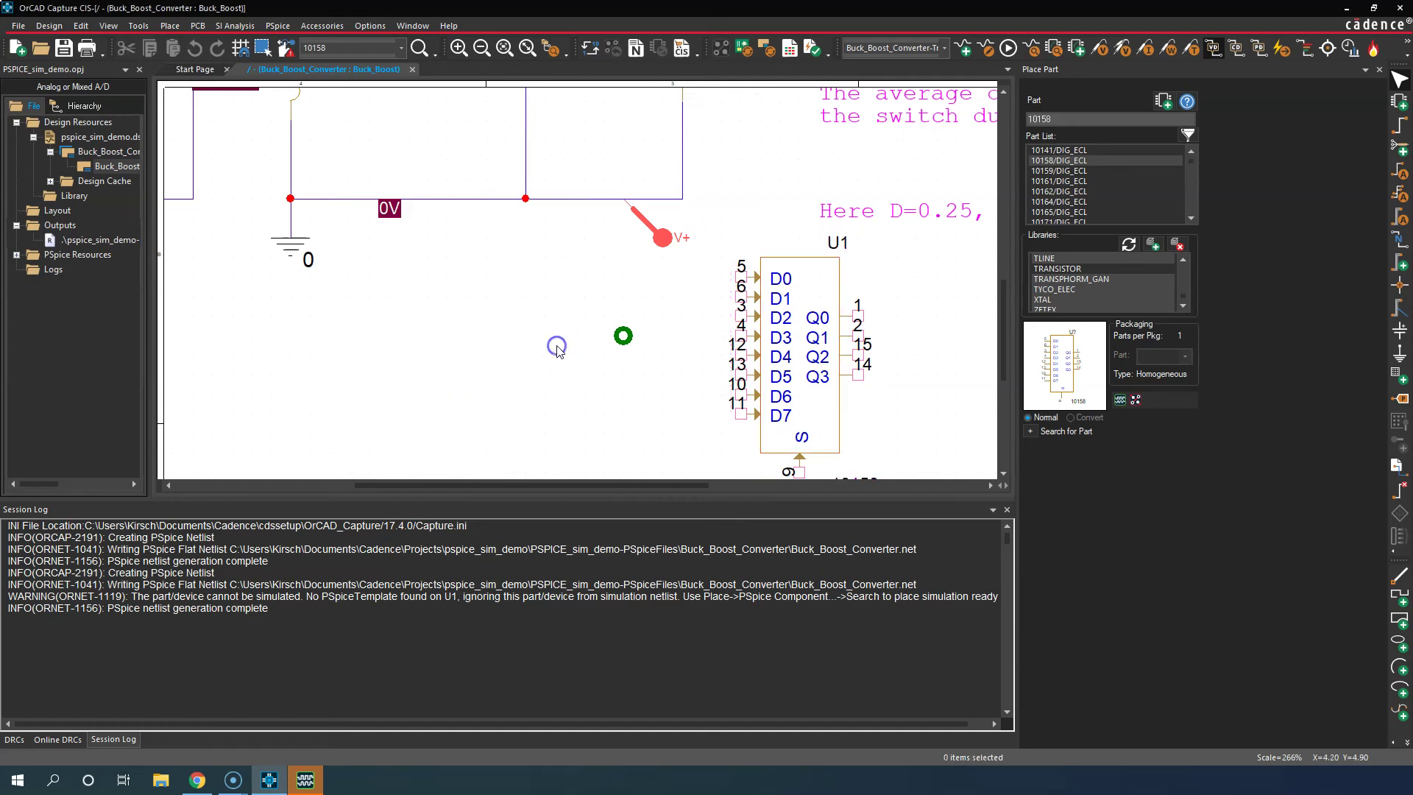
# Step: Delete the green circular marker beside part U1 on the schematic
pyautogui.moveTo(624, 339)
pyautogui.click(624, 337)
pyautogui.press('Delete')
pyautogui.click(555, 274)
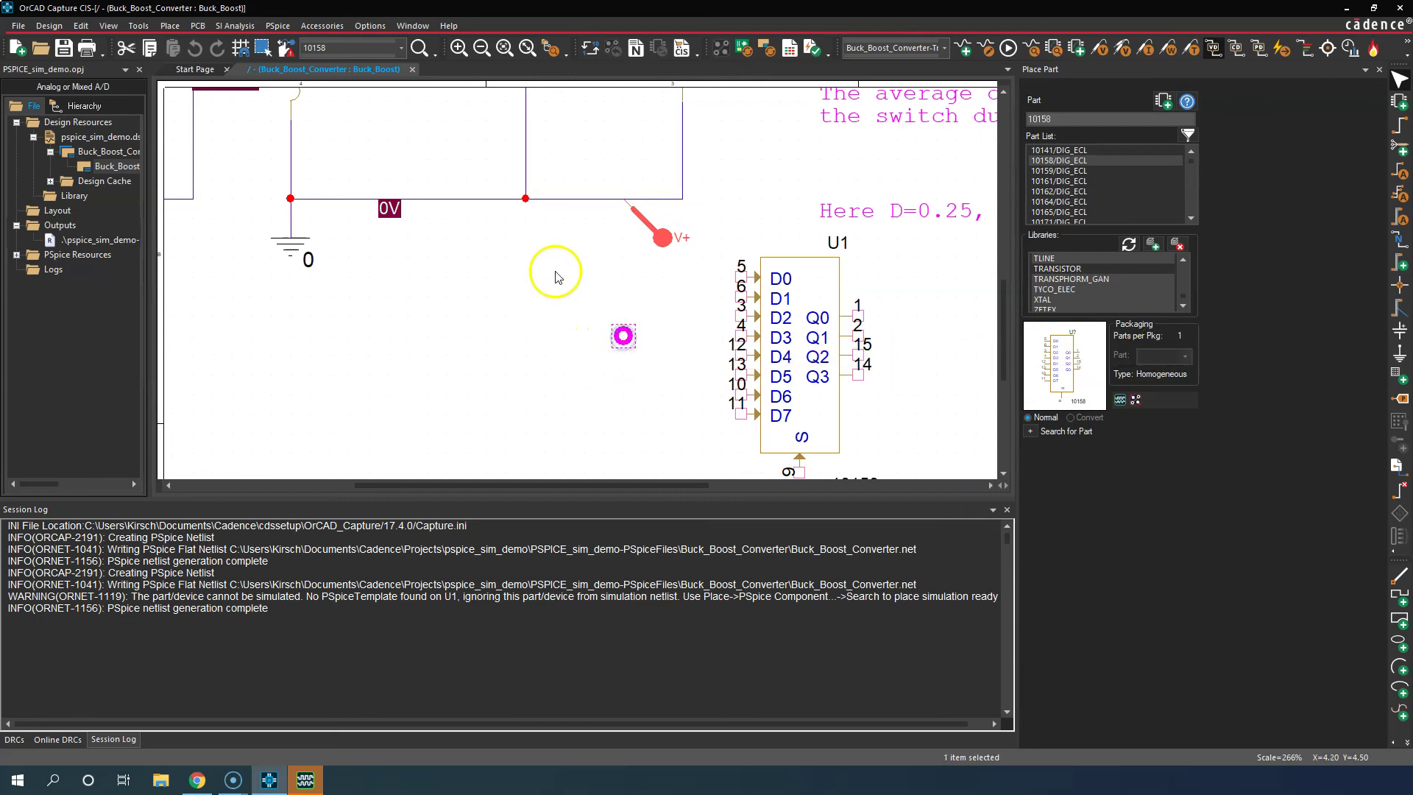
pyautogui.rightClick(599, 318)
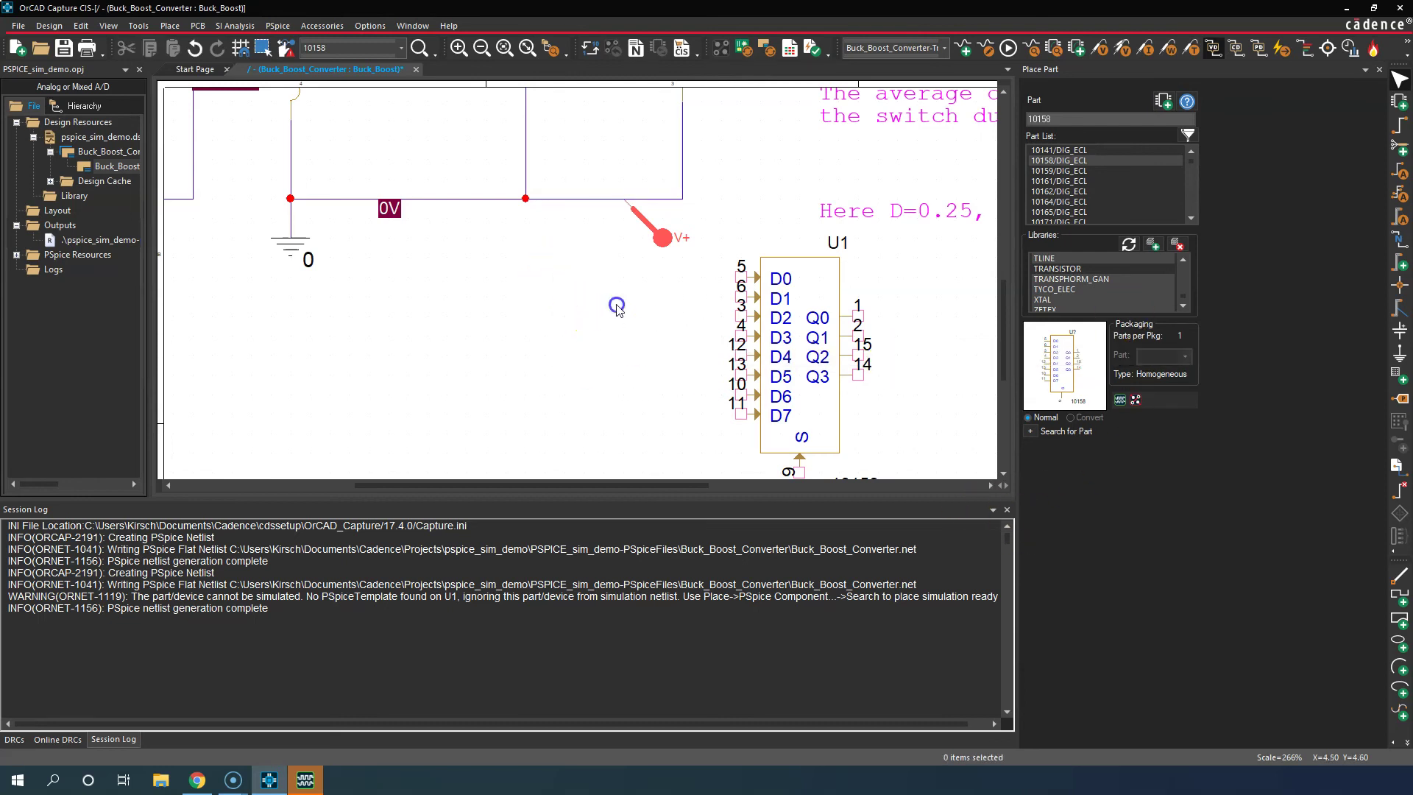
pyautogui.rightClick(623, 308)
pyautogui.click(605, 321)
# Step: Rerun the Buck_Boost_Converter transient simulation with U1 included, view the waveforms in PSpice A/D, and return to the schematic
pyautogui.click(990, 55)
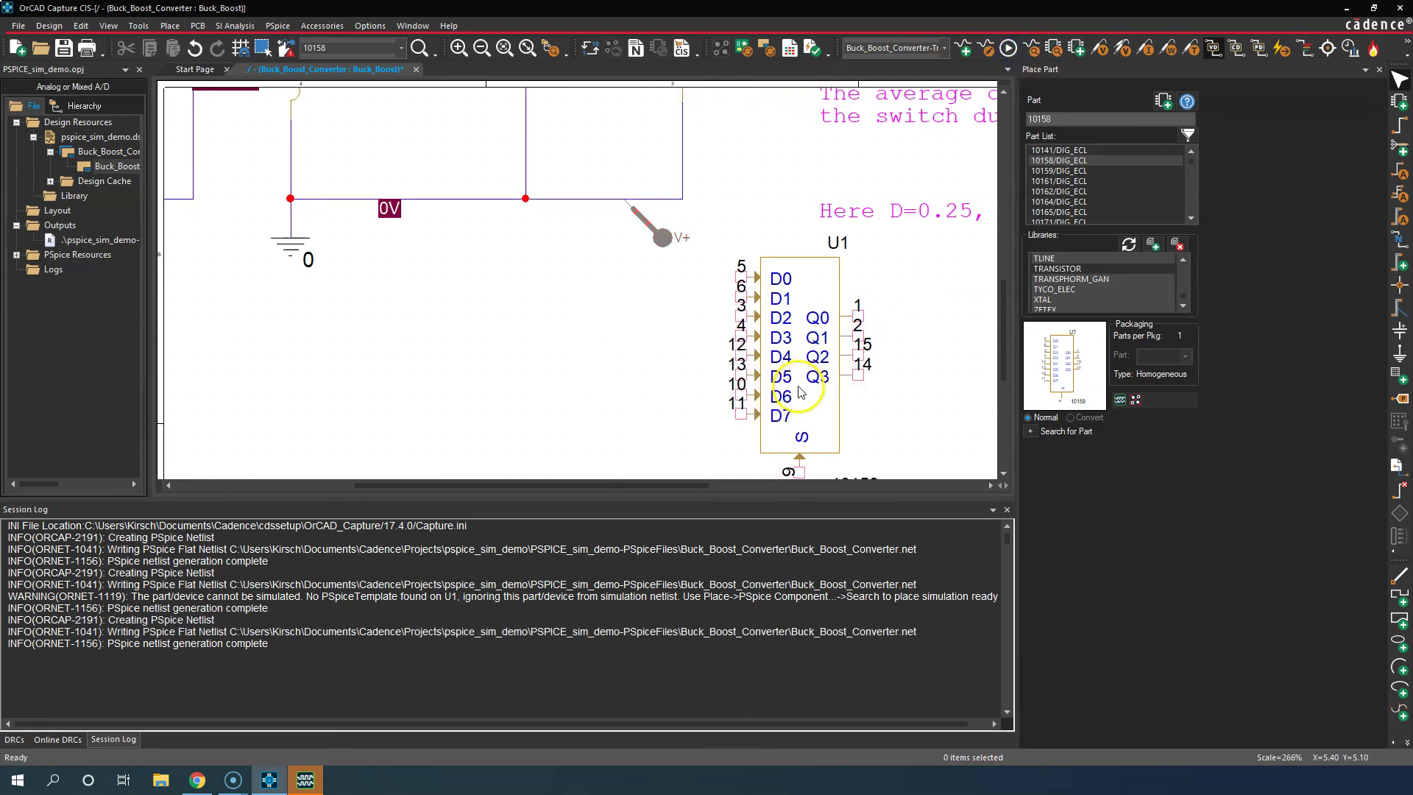
pyautogui.click(786, 312)
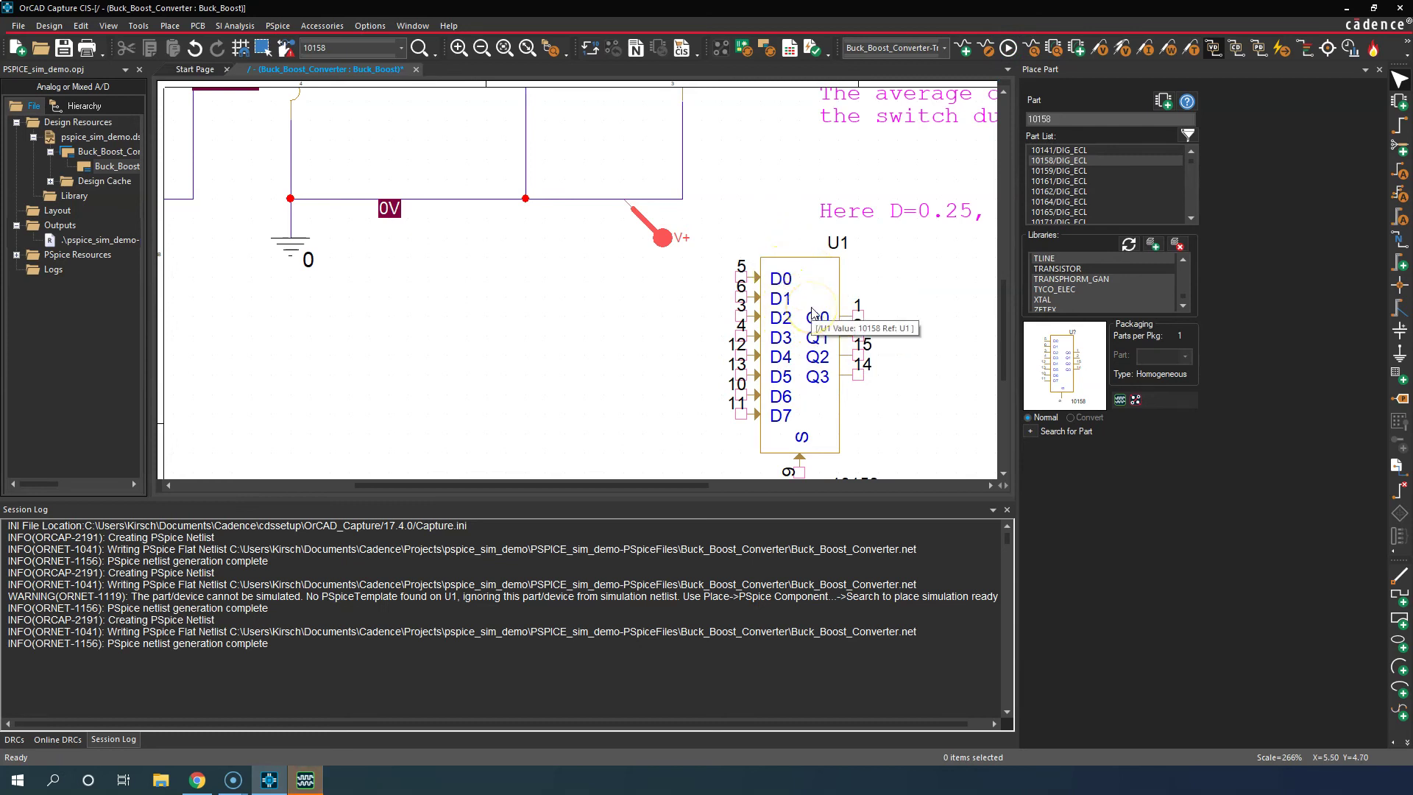
pyautogui.click(309, 780)
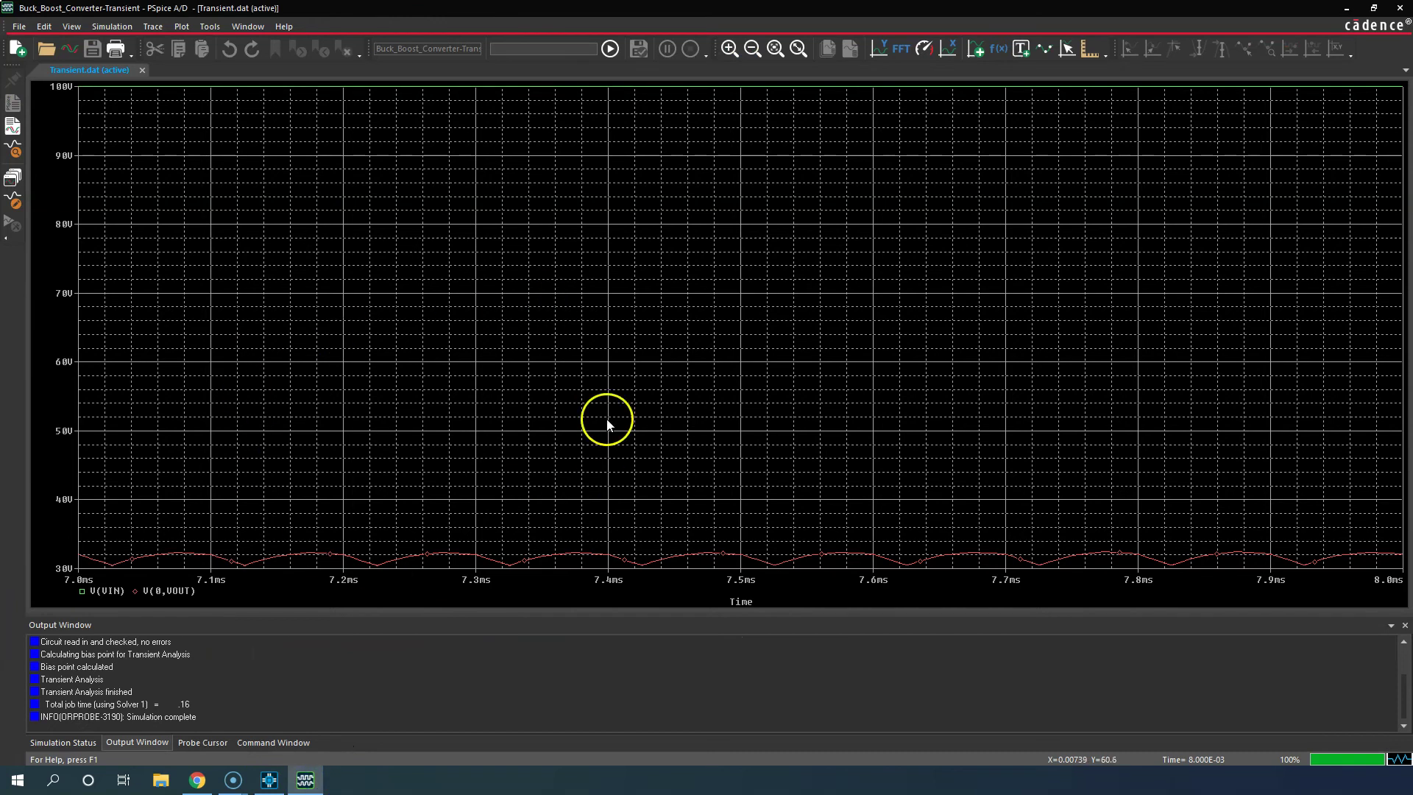
pyautogui.click(1345, 13)
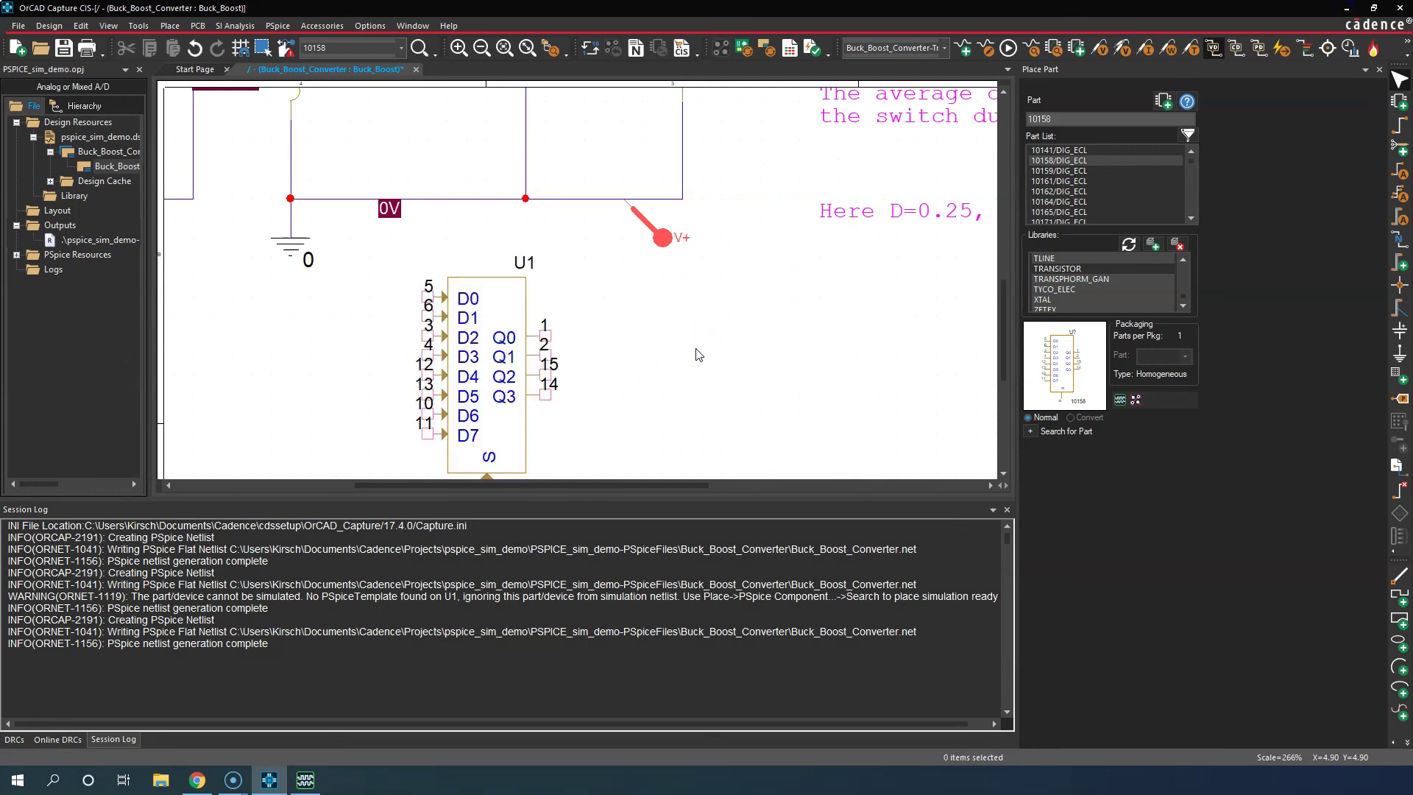
# Step: Move part U1 to just below the "Here D=0.25, so Vout=33V" note
pyautogui.press('o')
pyautogui.moveTo(660, 341); pyautogui.dragTo(766, 296)
pyautogui.scroll(3, 758, 316)
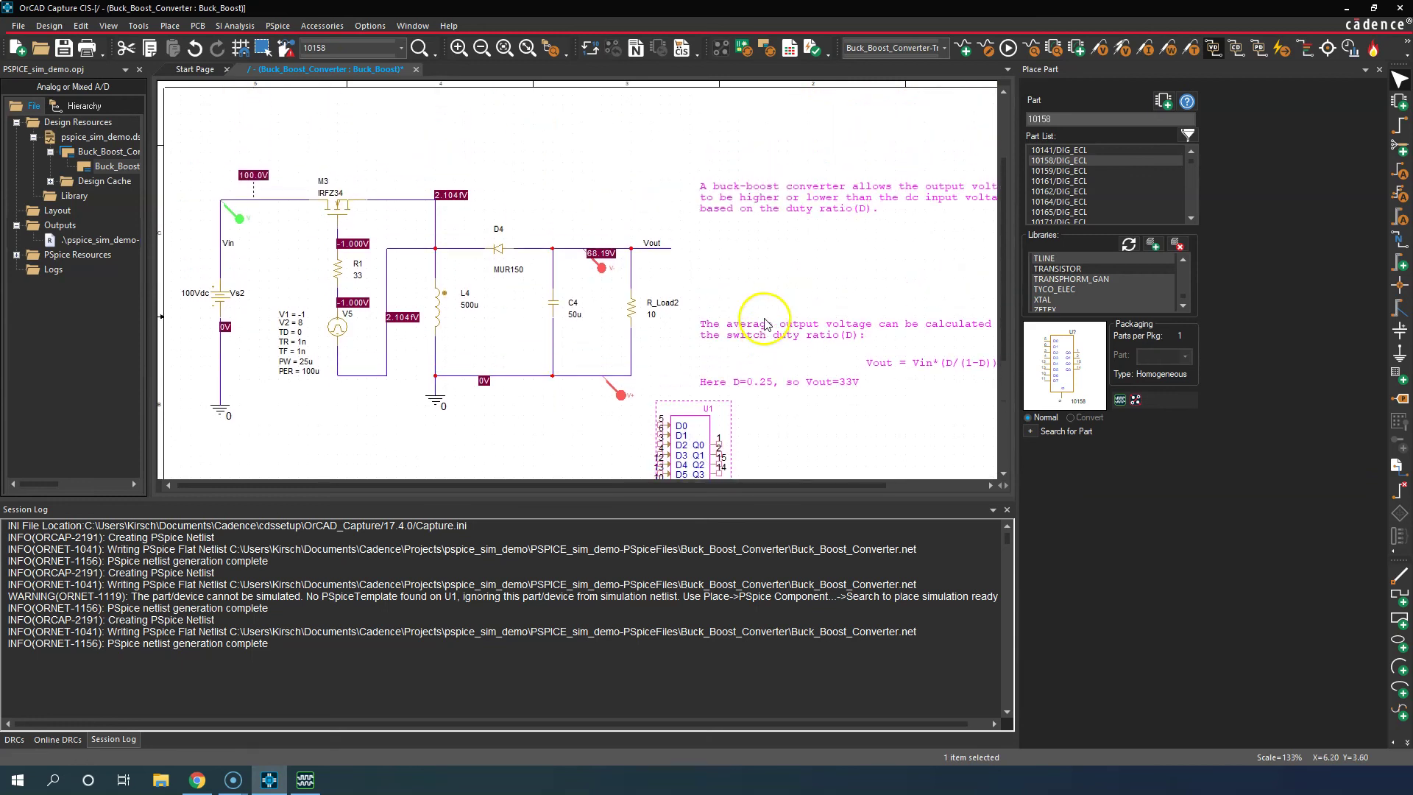
pyautogui.scroll(-2, 766, 324)
pyautogui.click(756, 199)
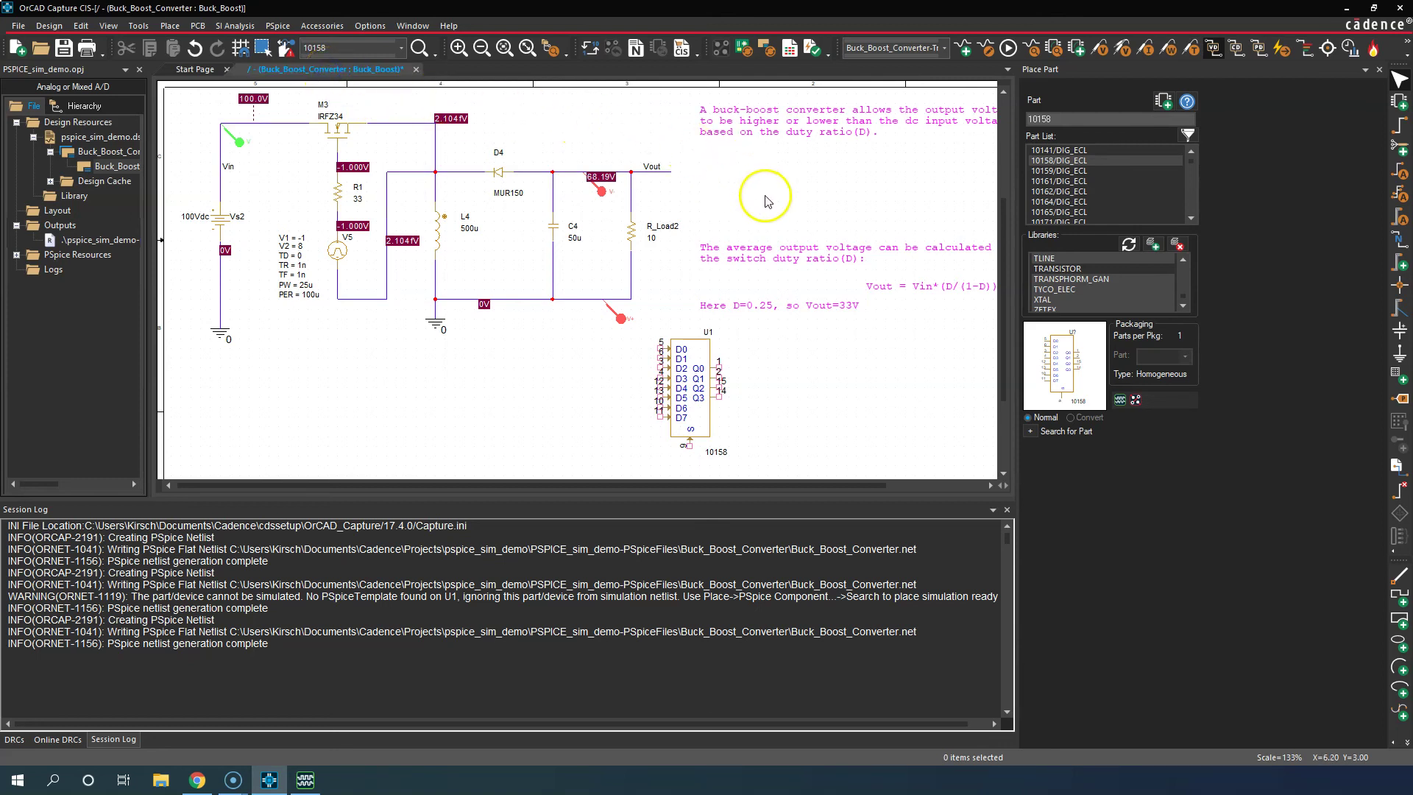
pyautogui.scroll(2, 780, 210)
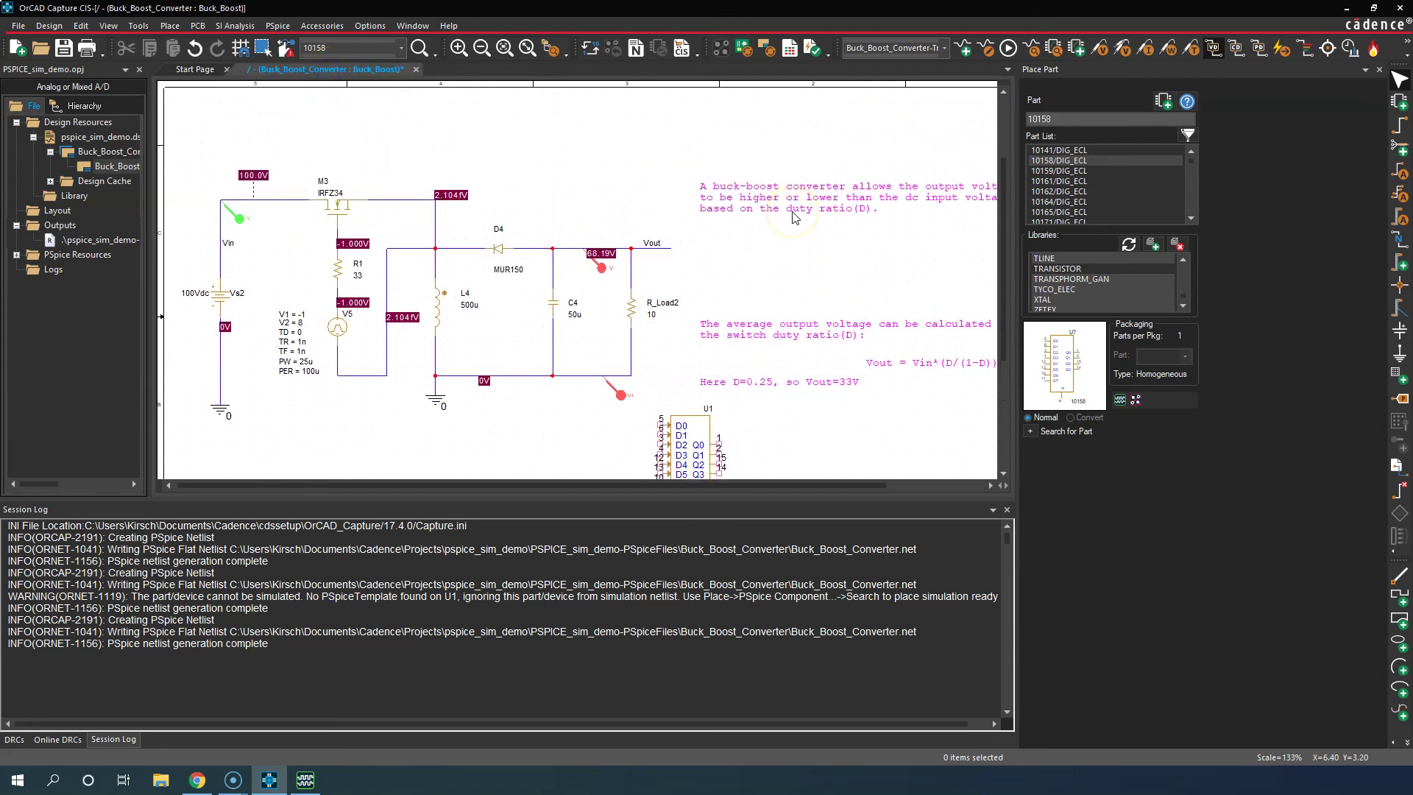
pyautogui.scroll(-1, 795, 218)
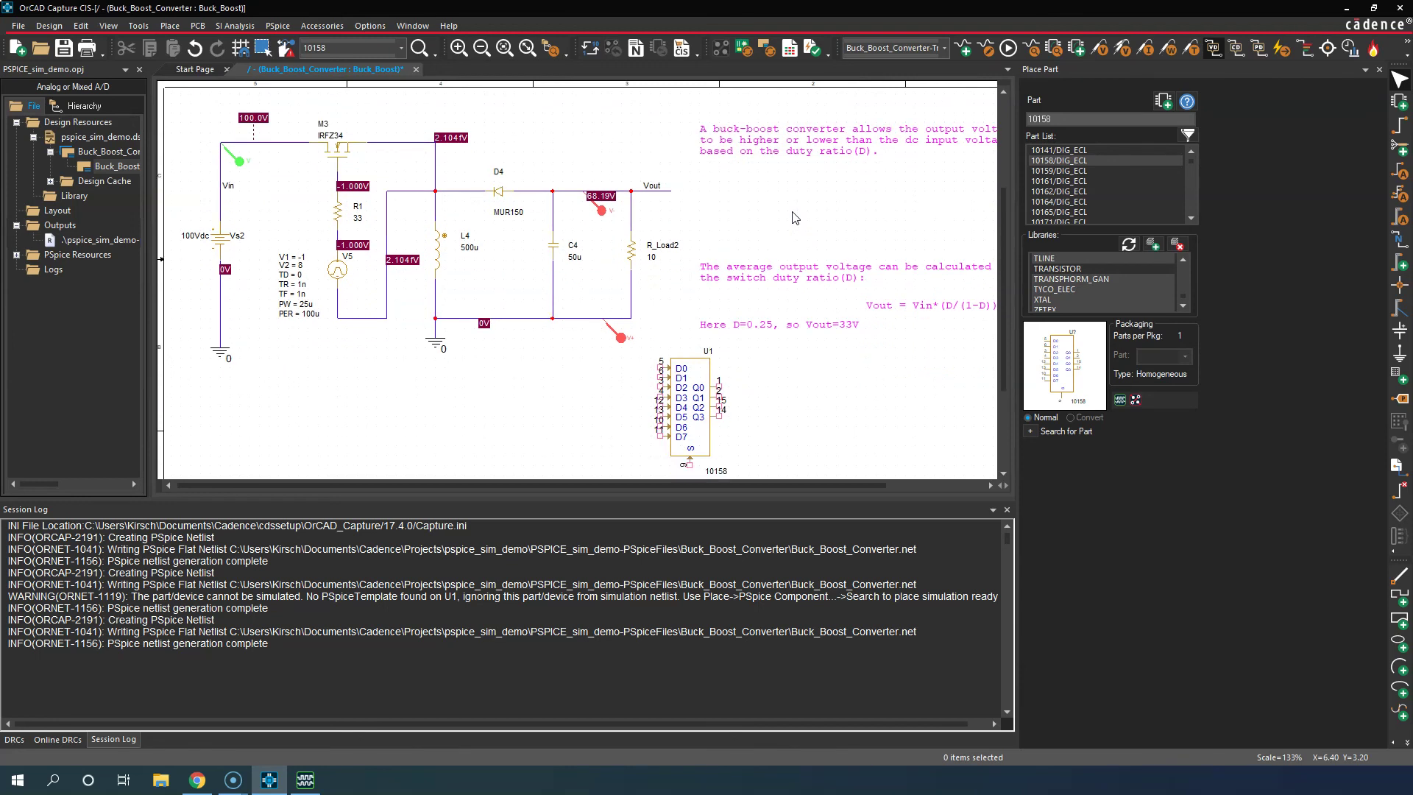
pyautogui.scroll(7, 756, 409)
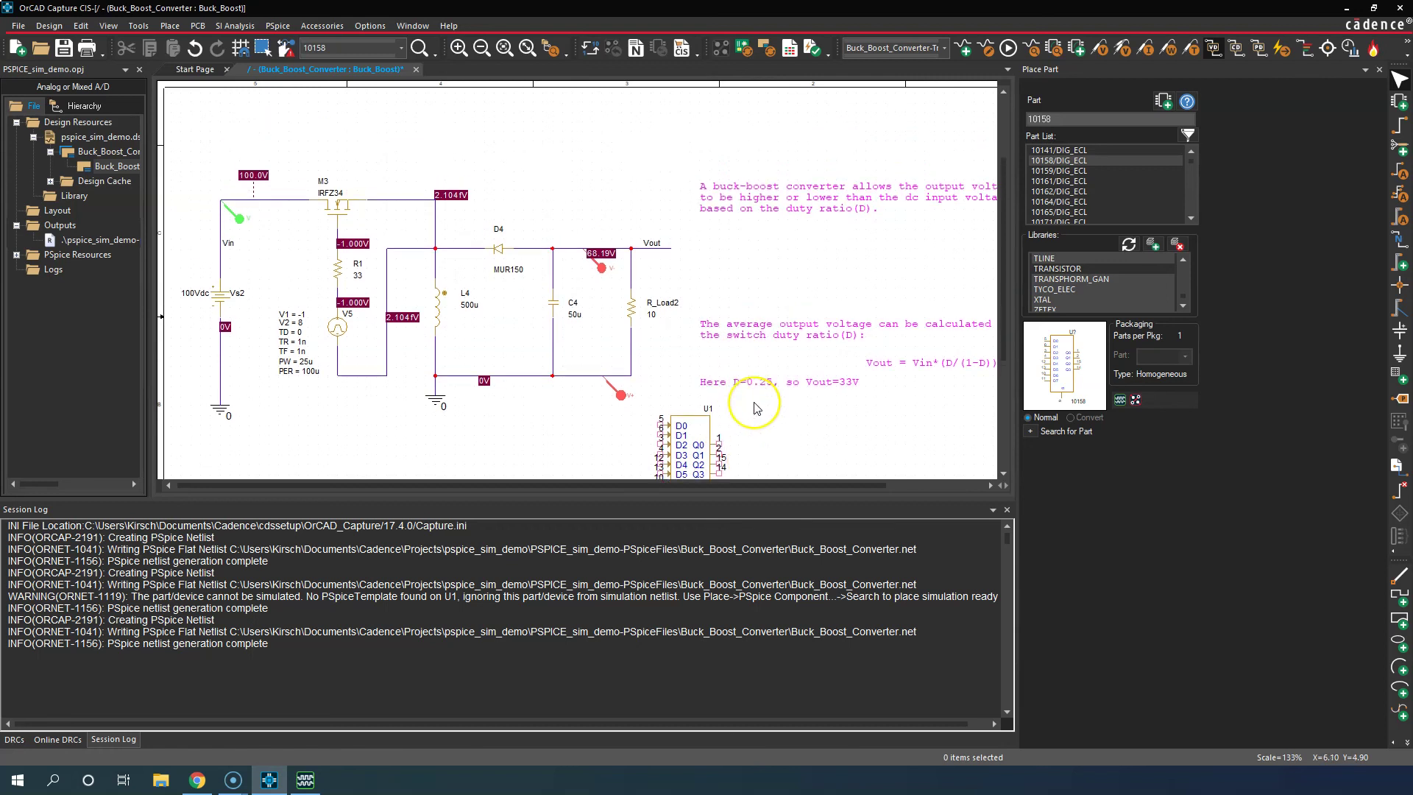
pyautogui.scroll(-6, 756, 409)
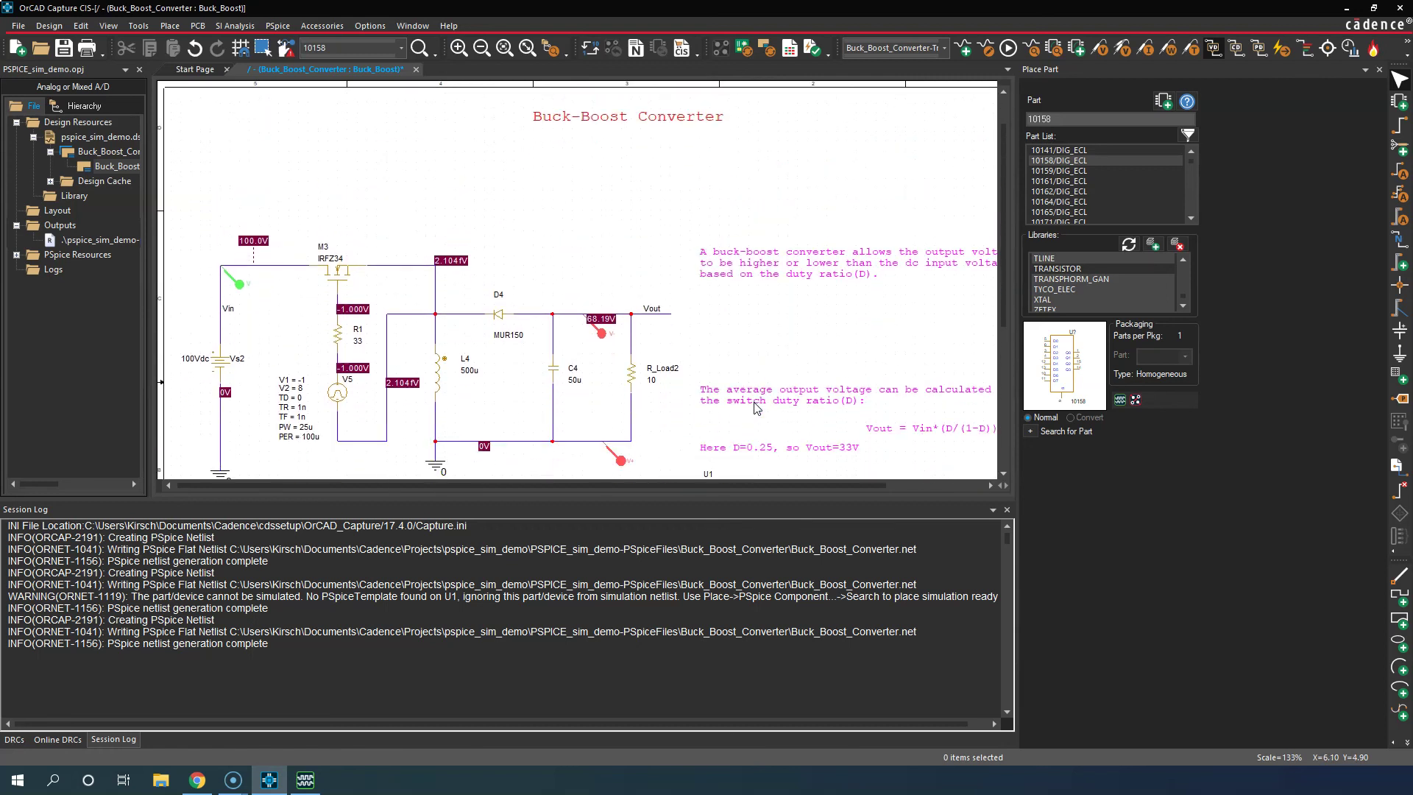
pyautogui.scroll(-9, 756, 409)
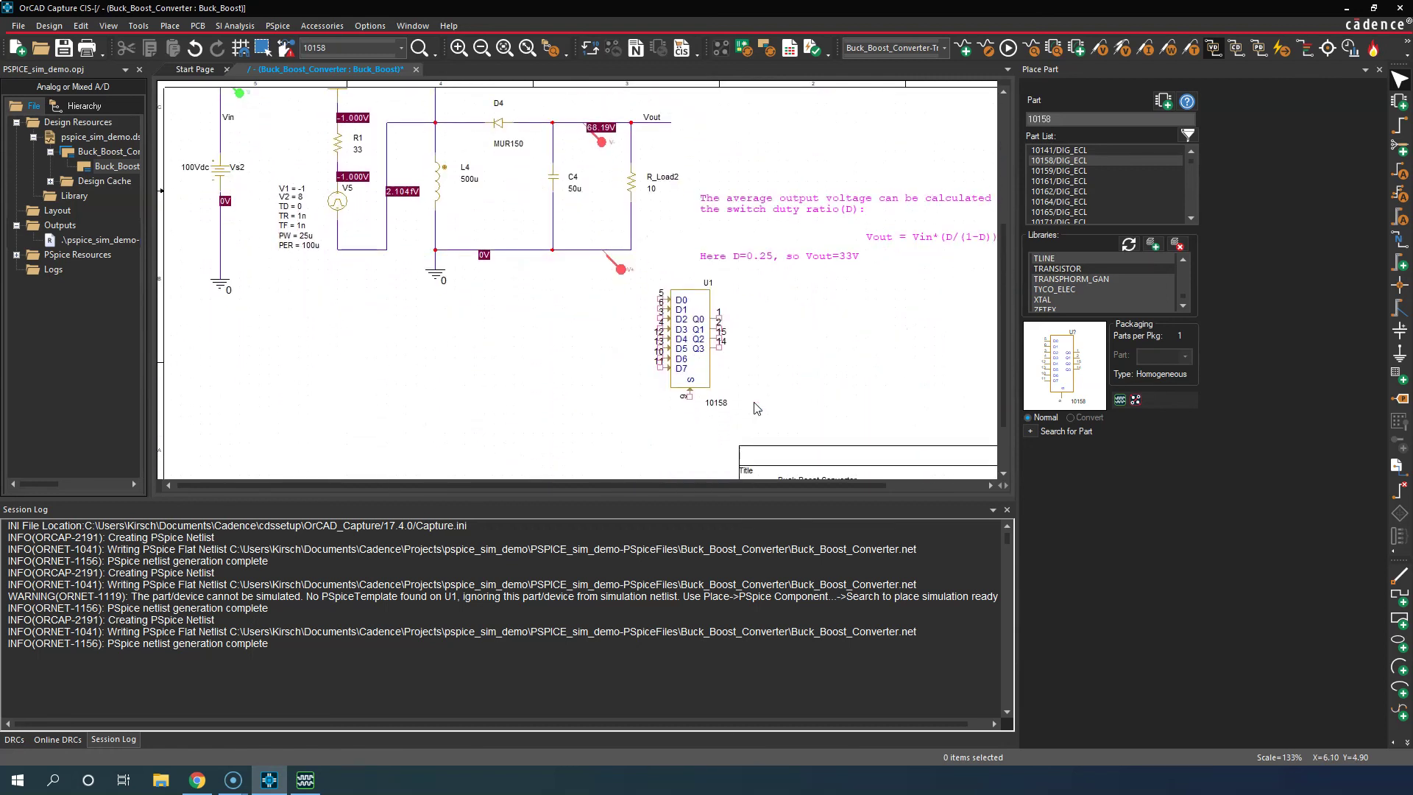
pyautogui.click(793, 349)
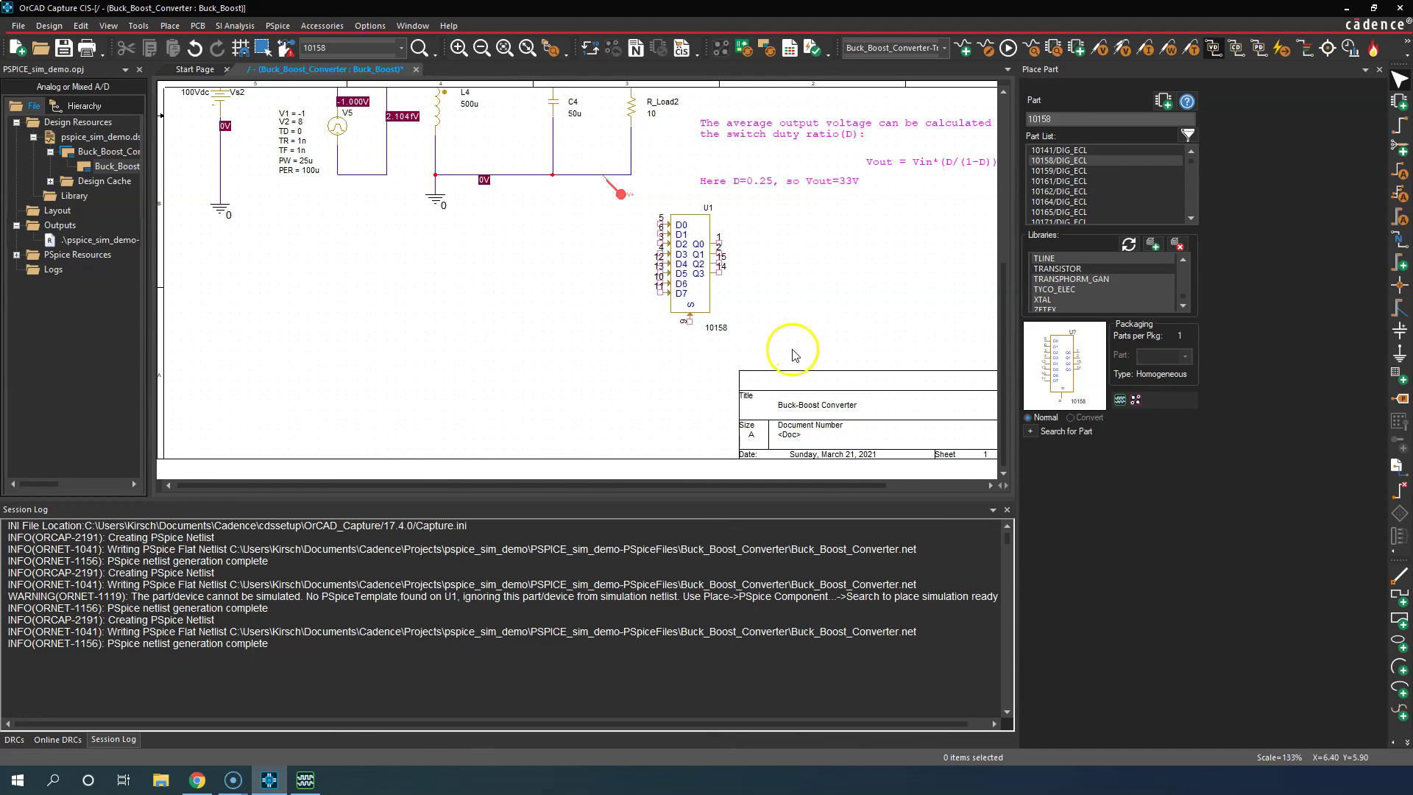
pyautogui.scroll(5, 793, 349)
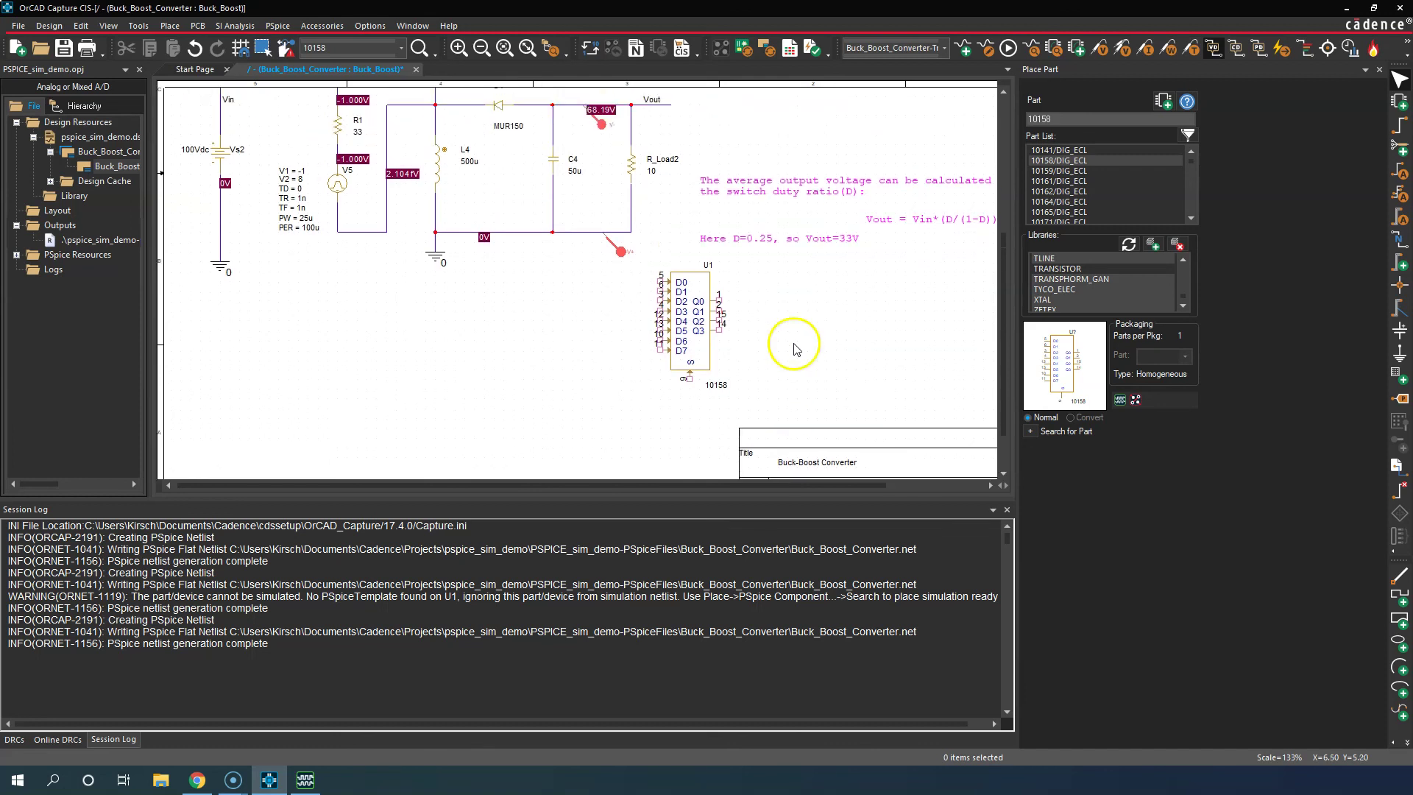
pyautogui.scroll(2, 801, 352)
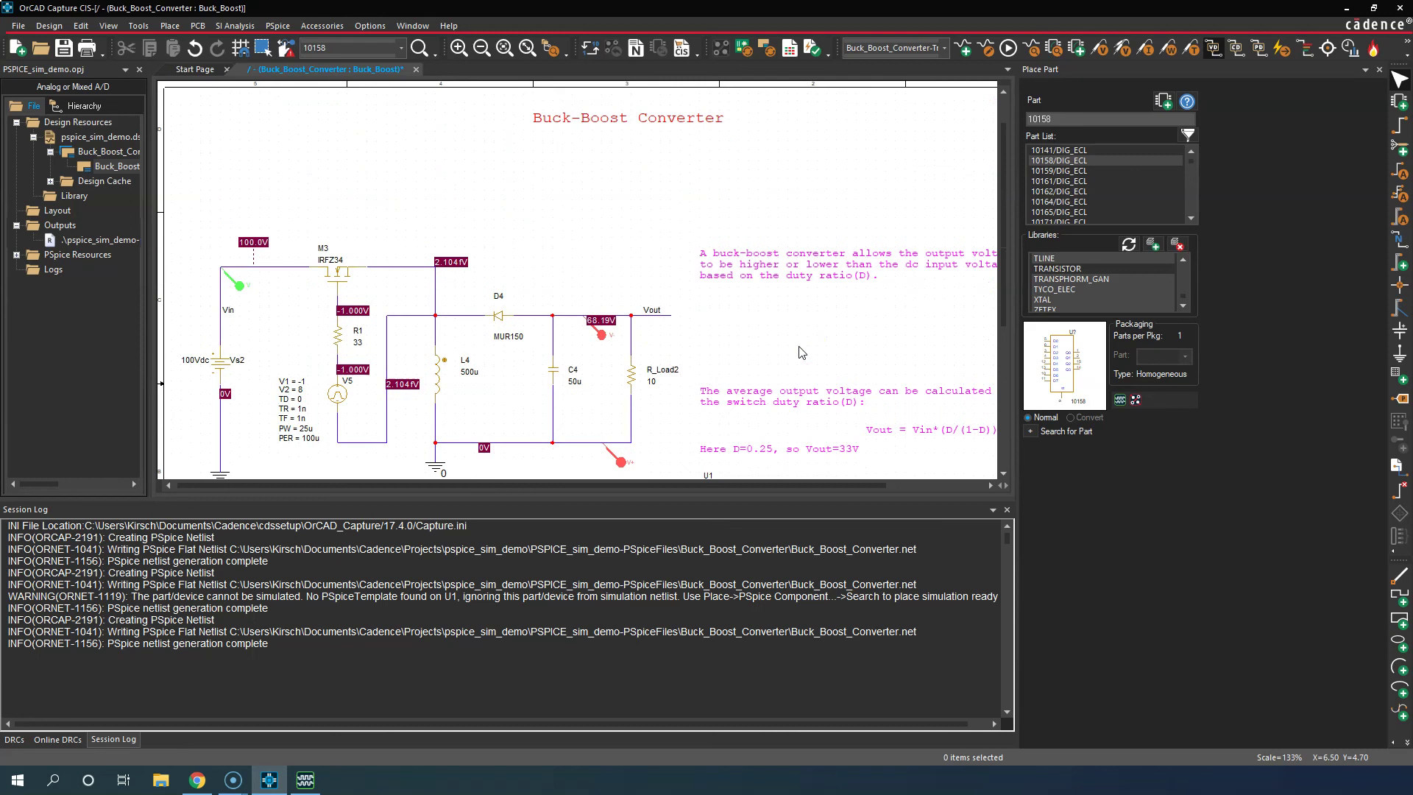
pyautogui.click(712, 207)
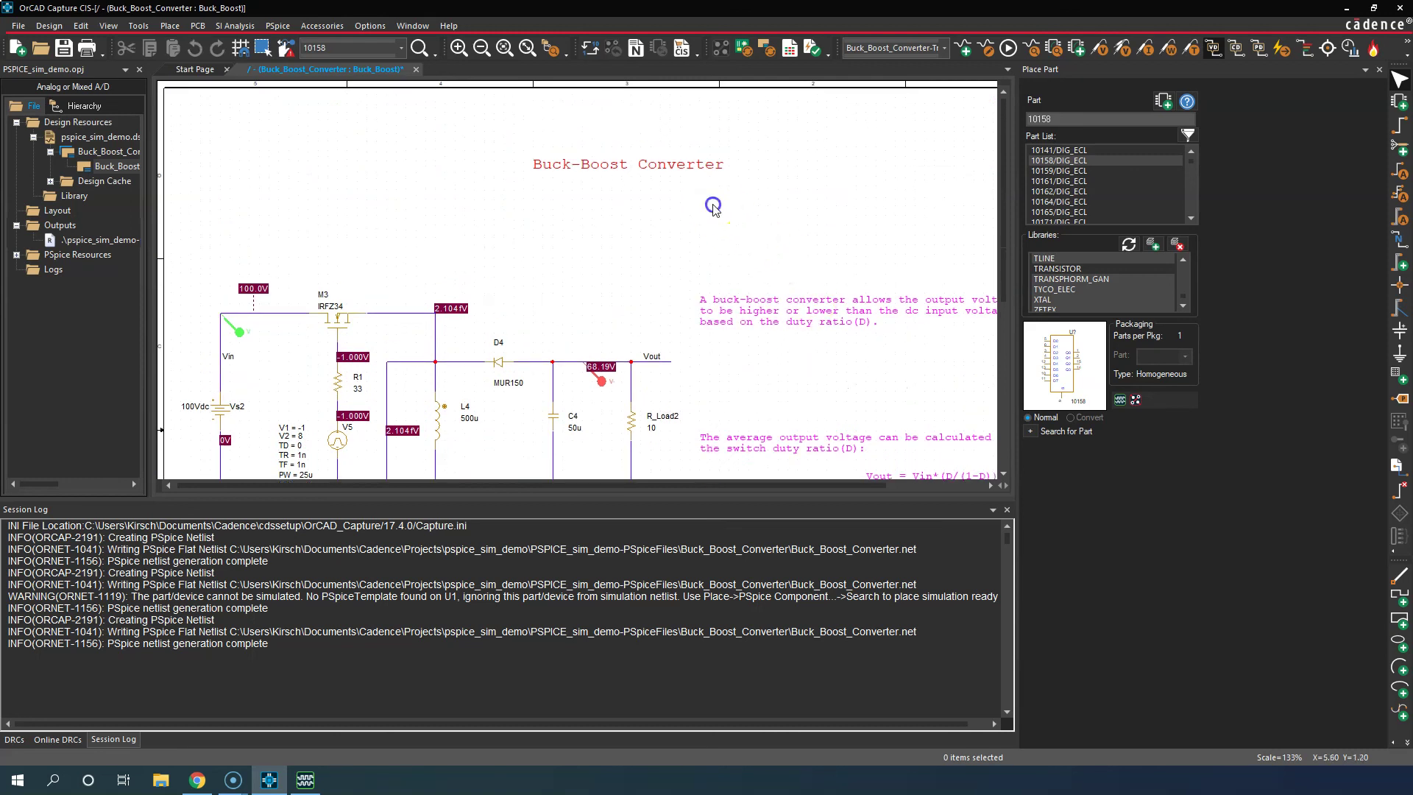
pyautogui.scroll(-5, 751, 227)
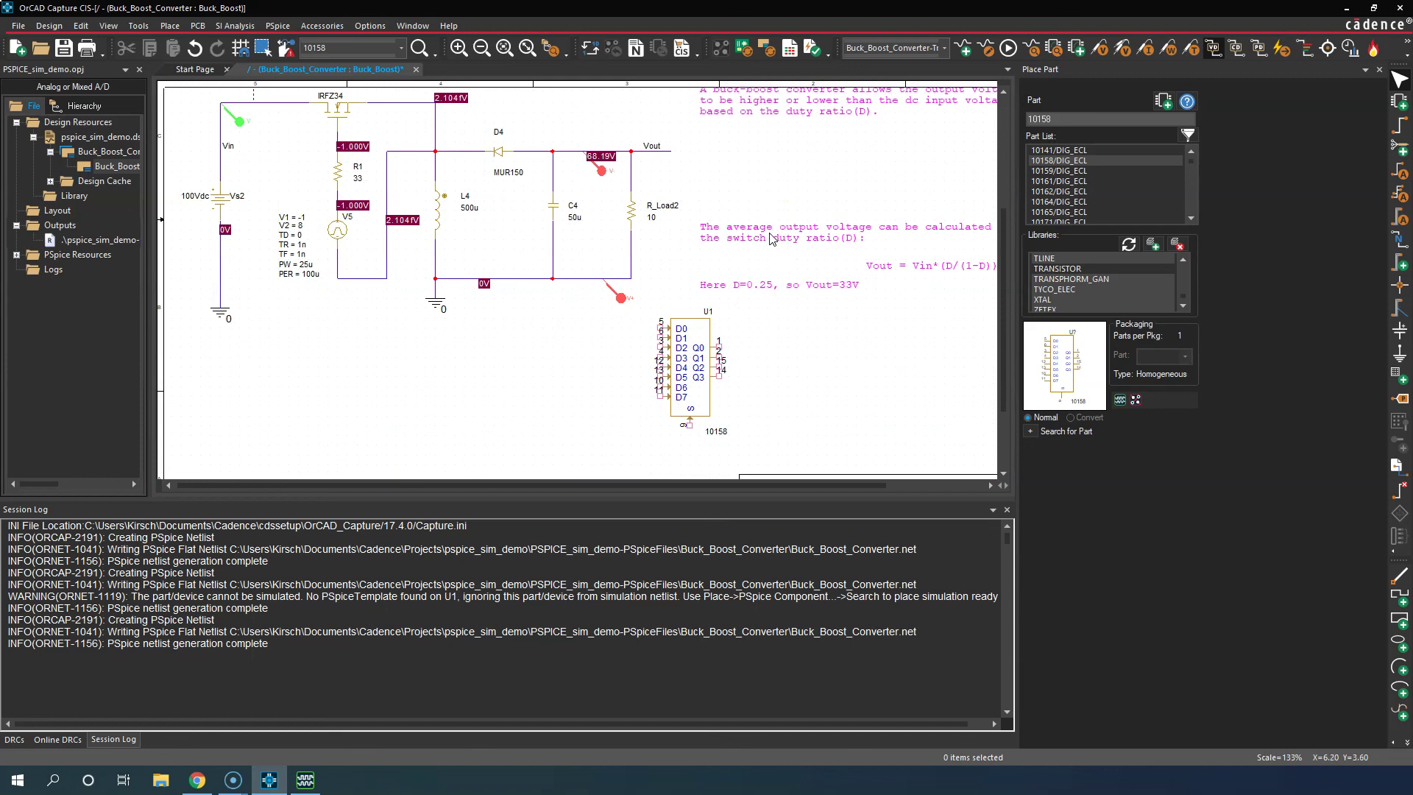
pyautogui.click(808, 329)
pyautogui.click(703, 334)
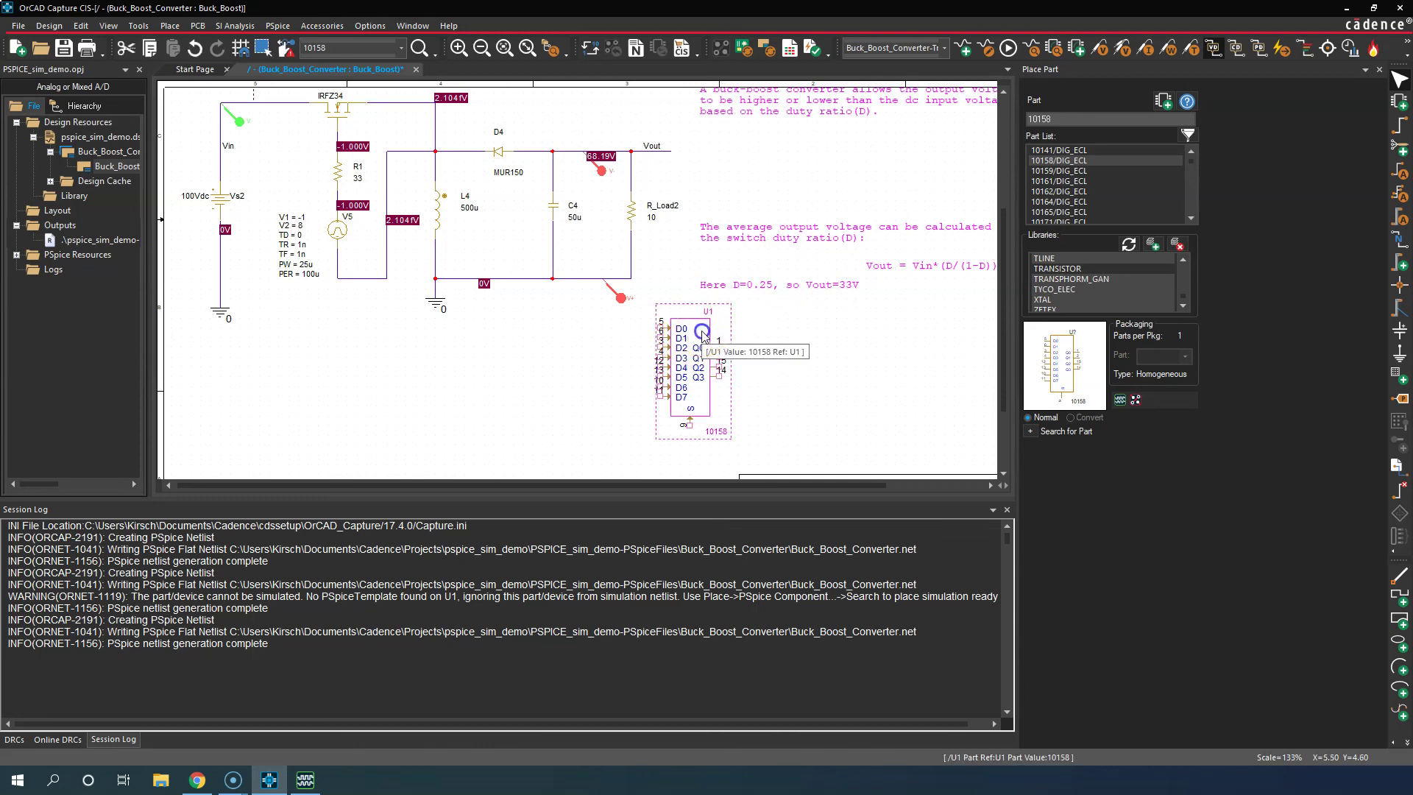
pyautogui.click(832, 329)
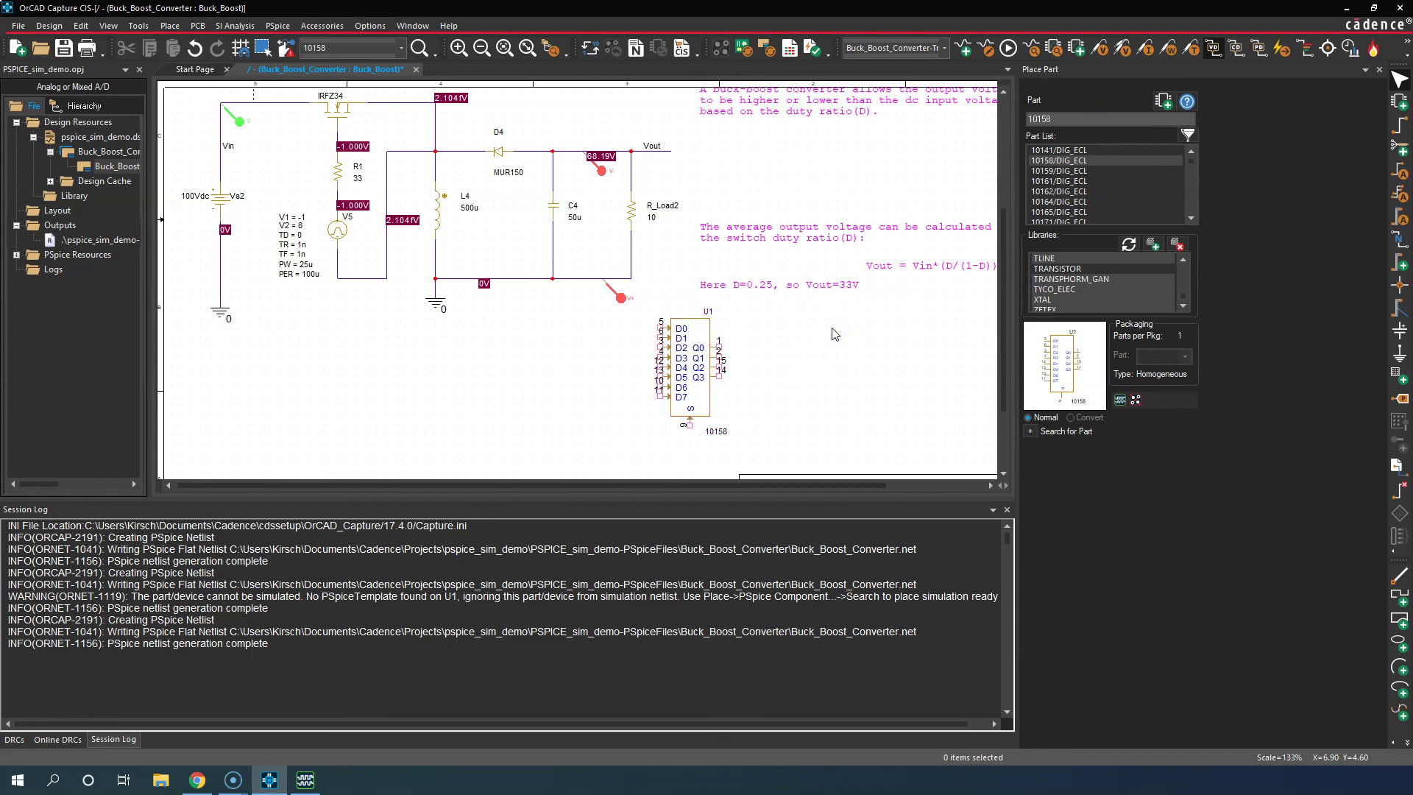
pyautogui.scroll(5, 834, 333)
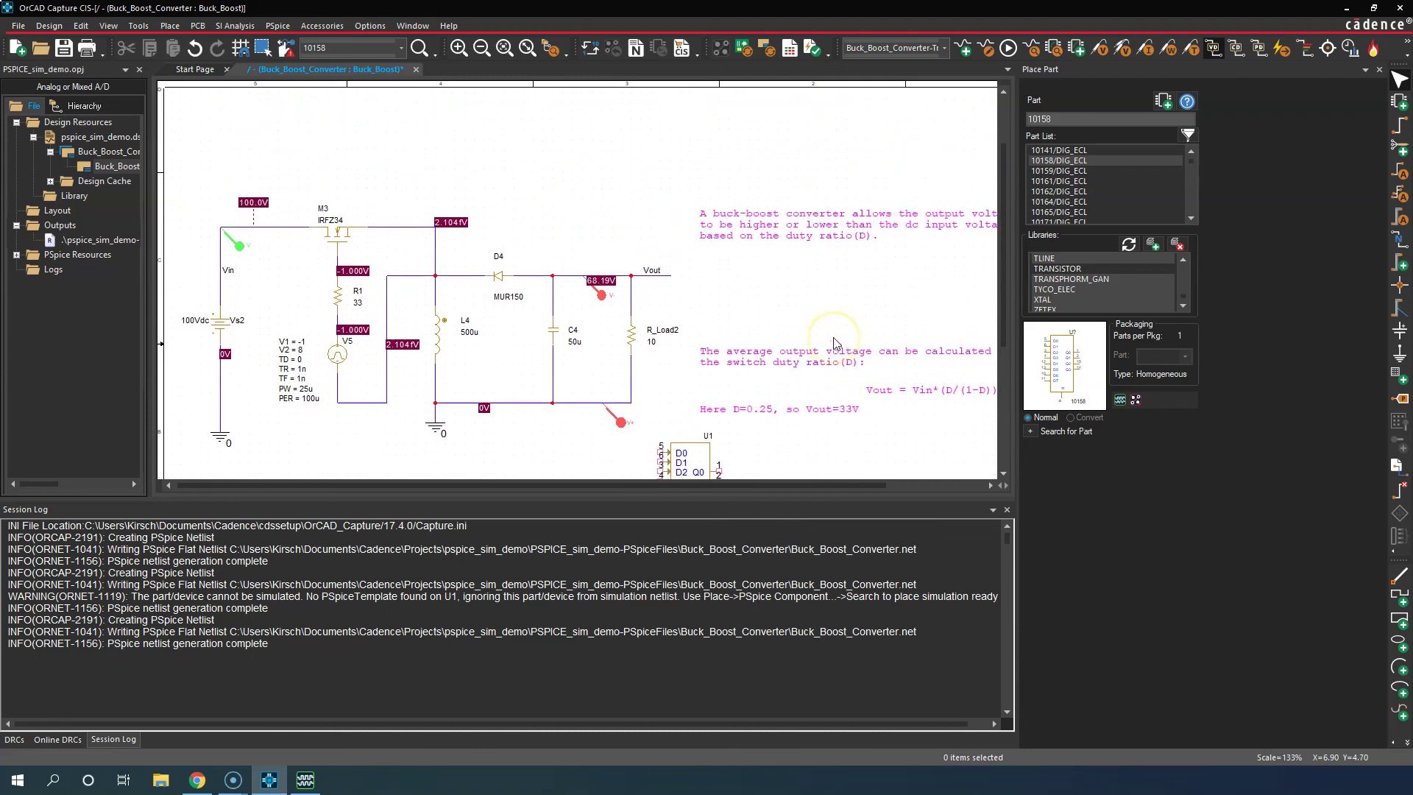
pyautogui.scroll(-5, 835, 344)
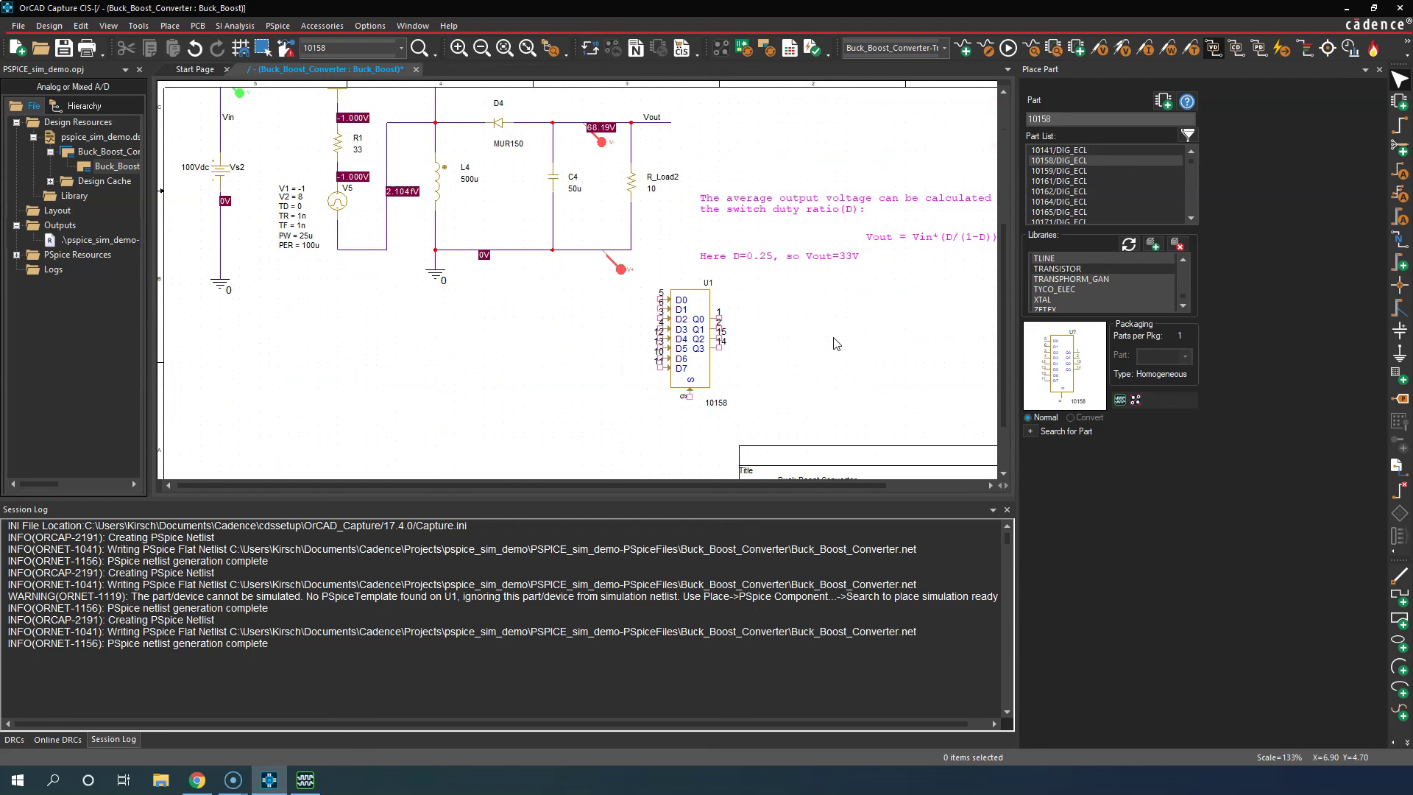
pyautogui.click(704, 303)
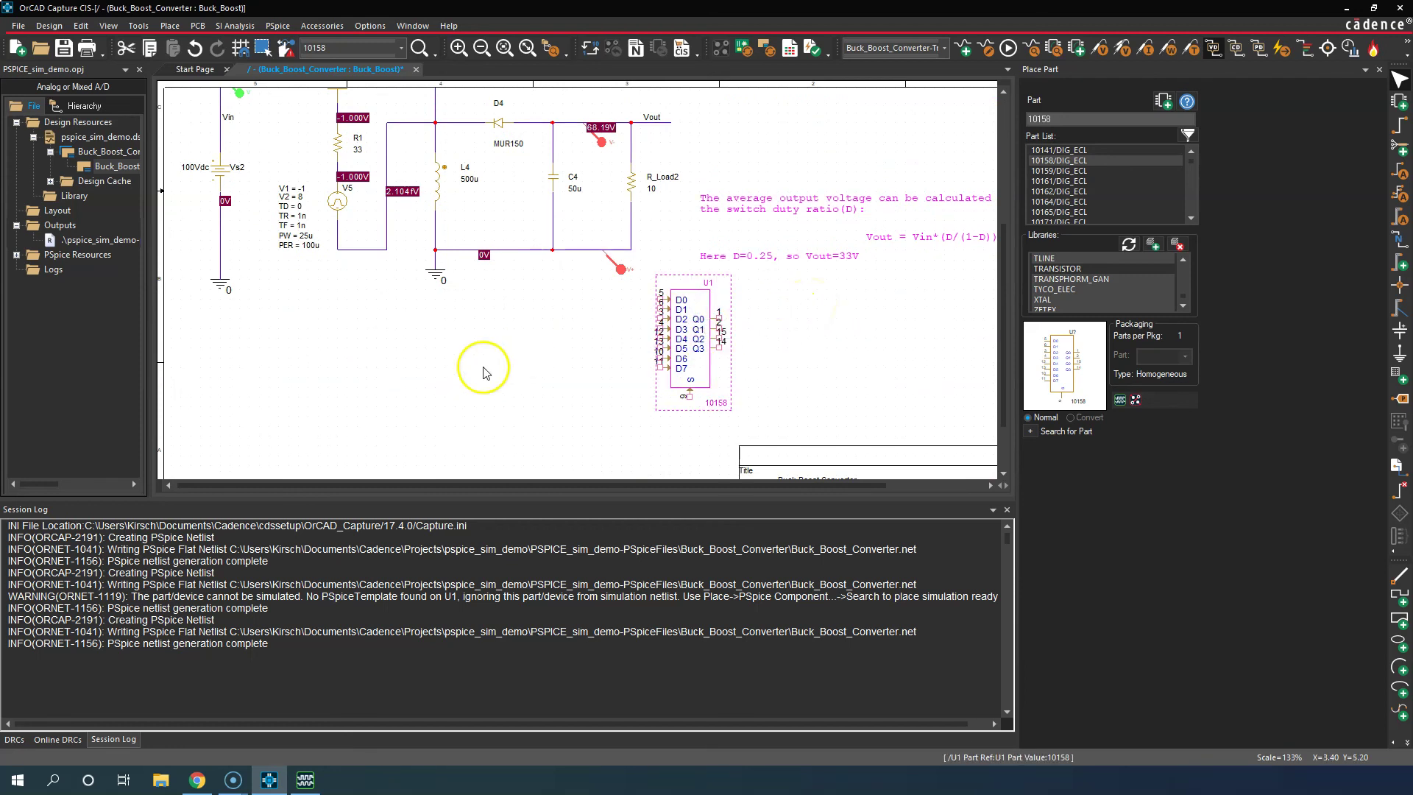
pyautogui.click(301, 405)
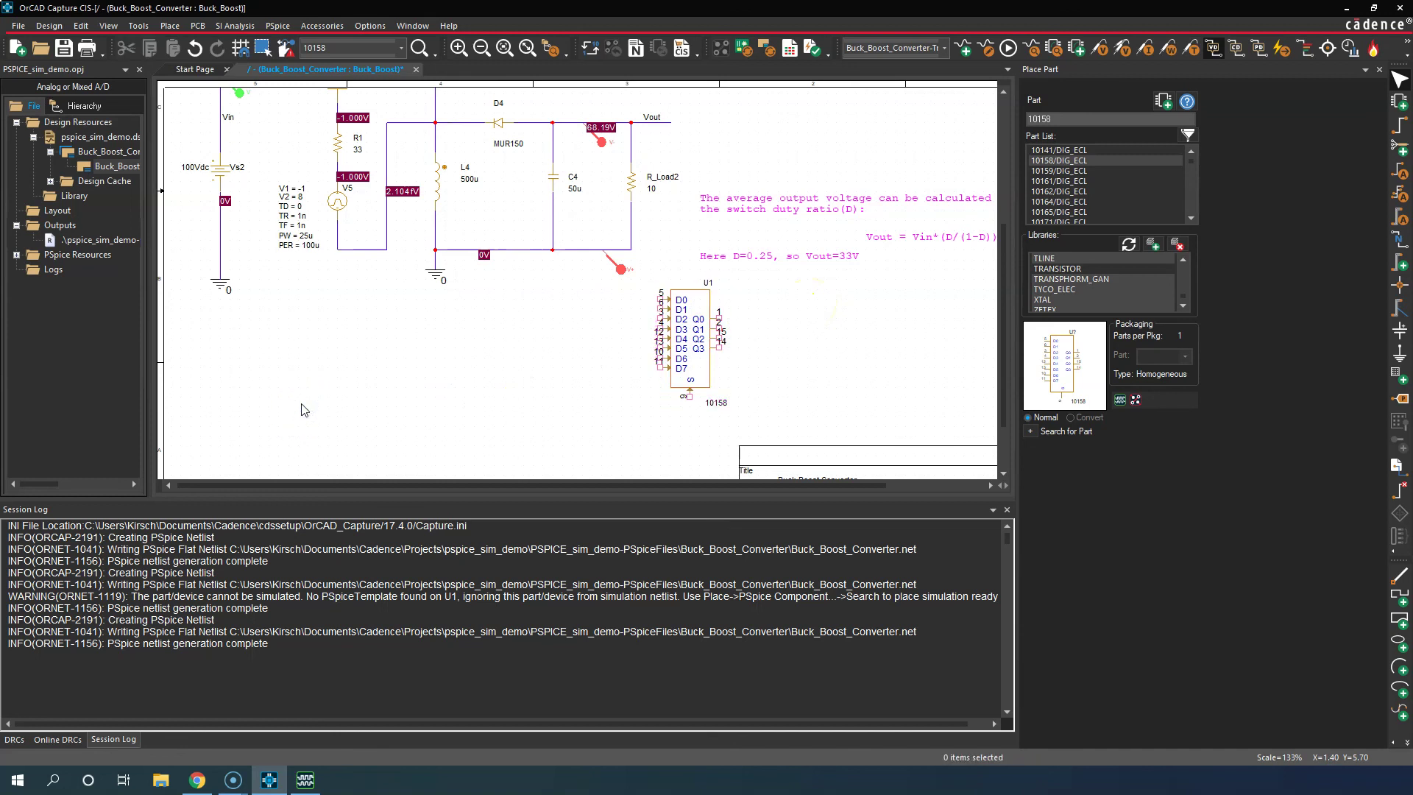